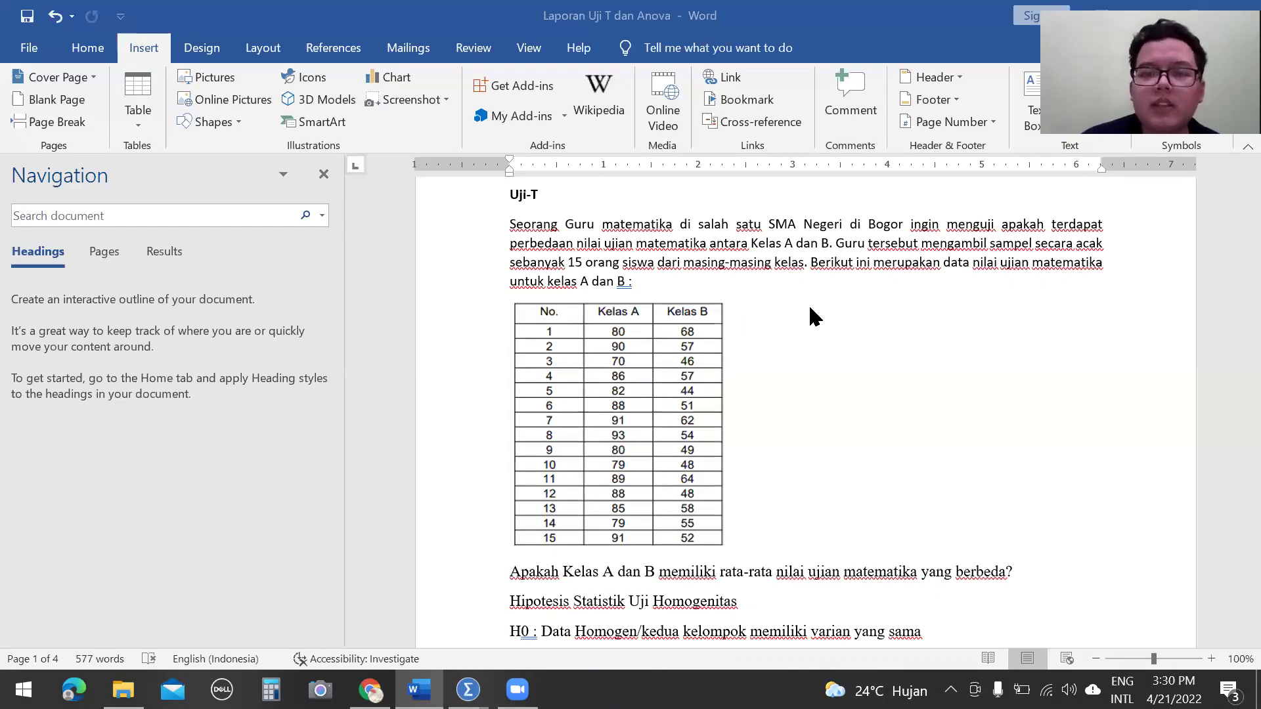
Review the Uji-T problem, the Kelas A and B score table, the hypotheses and the test criteria in the report.
scroll(810, 316, down, 1)
scroll(652, 385, down, 1)
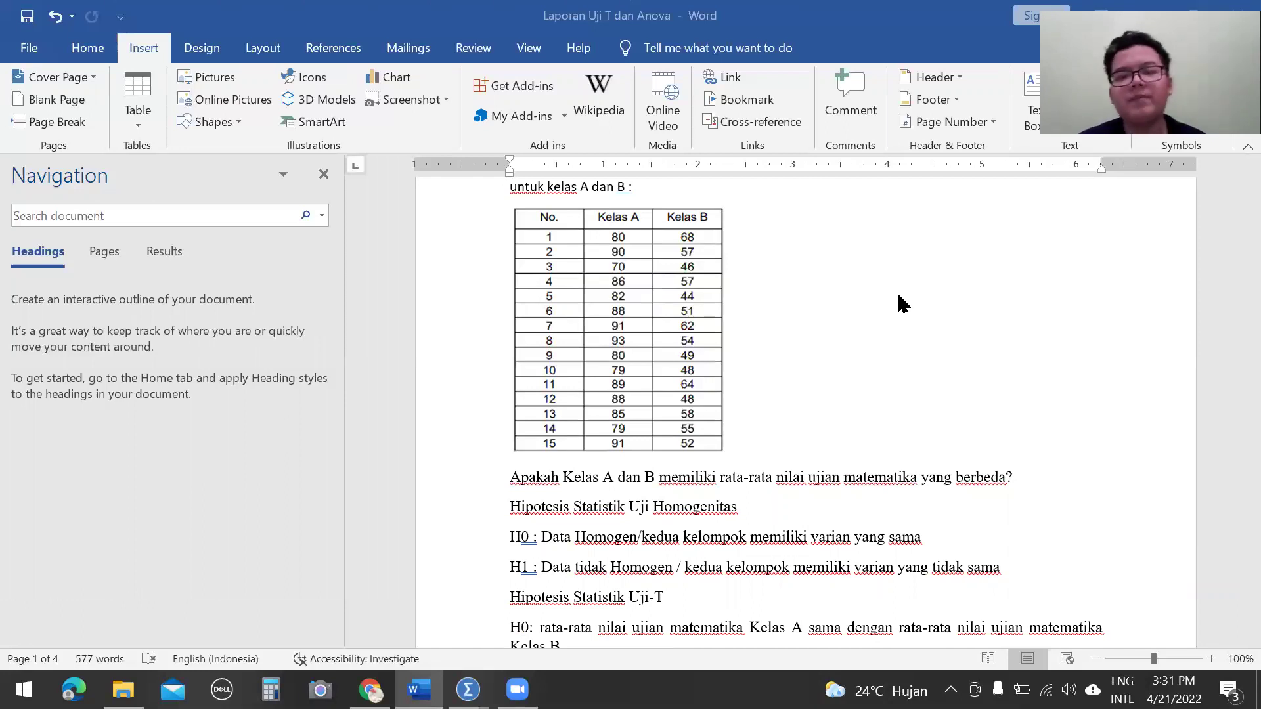
scroll(898, 299, down, 1)
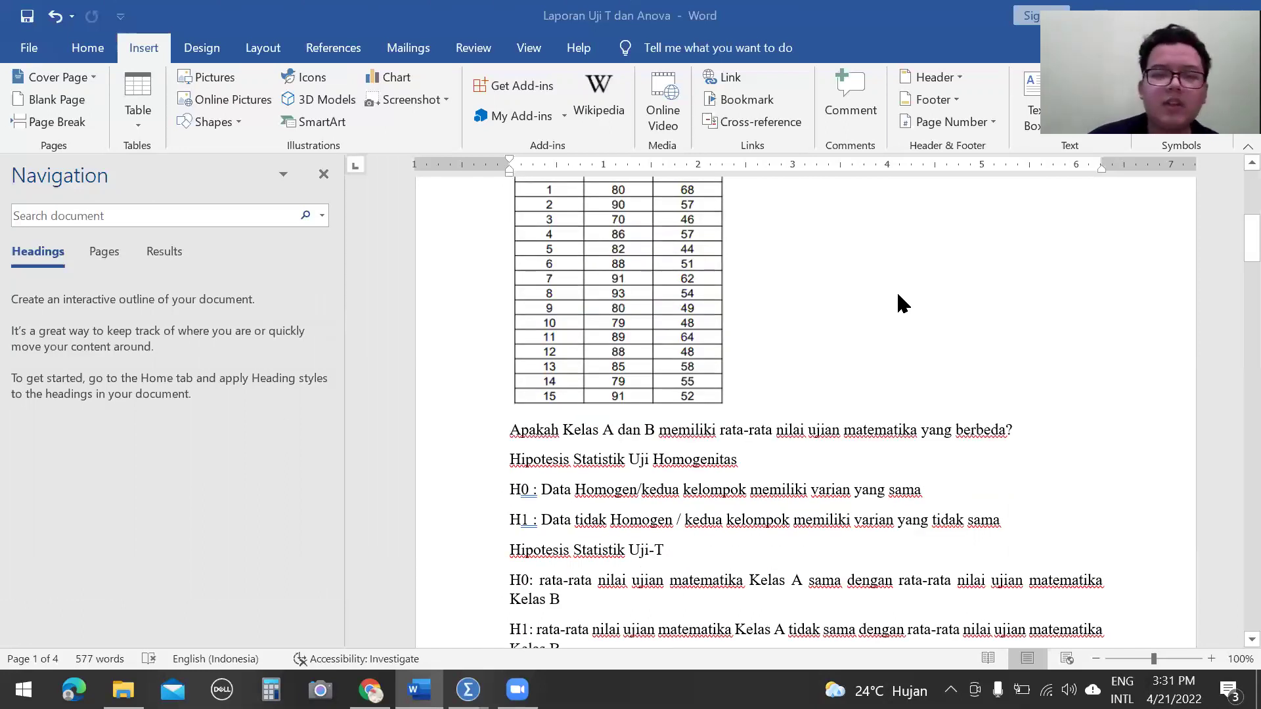
scroll(898, 298, down, 2)
scroll(896, 304, down, 1)
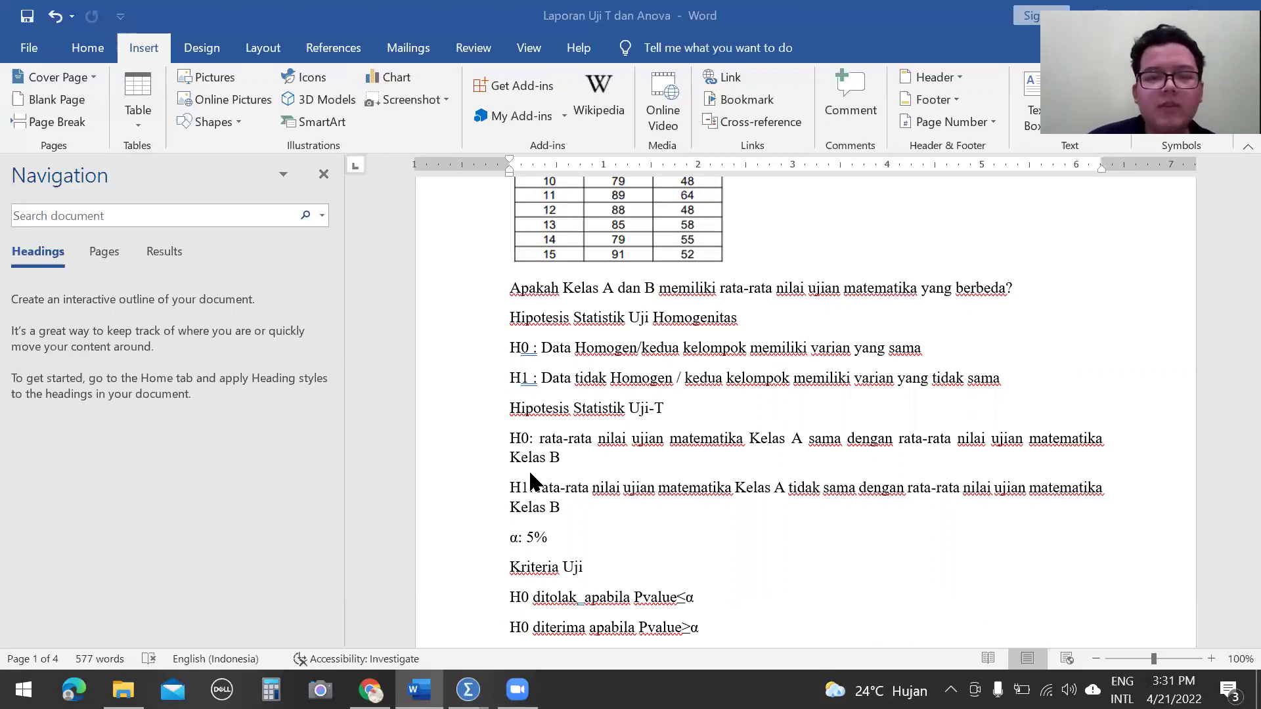
scroll(530, 470, up, 1)
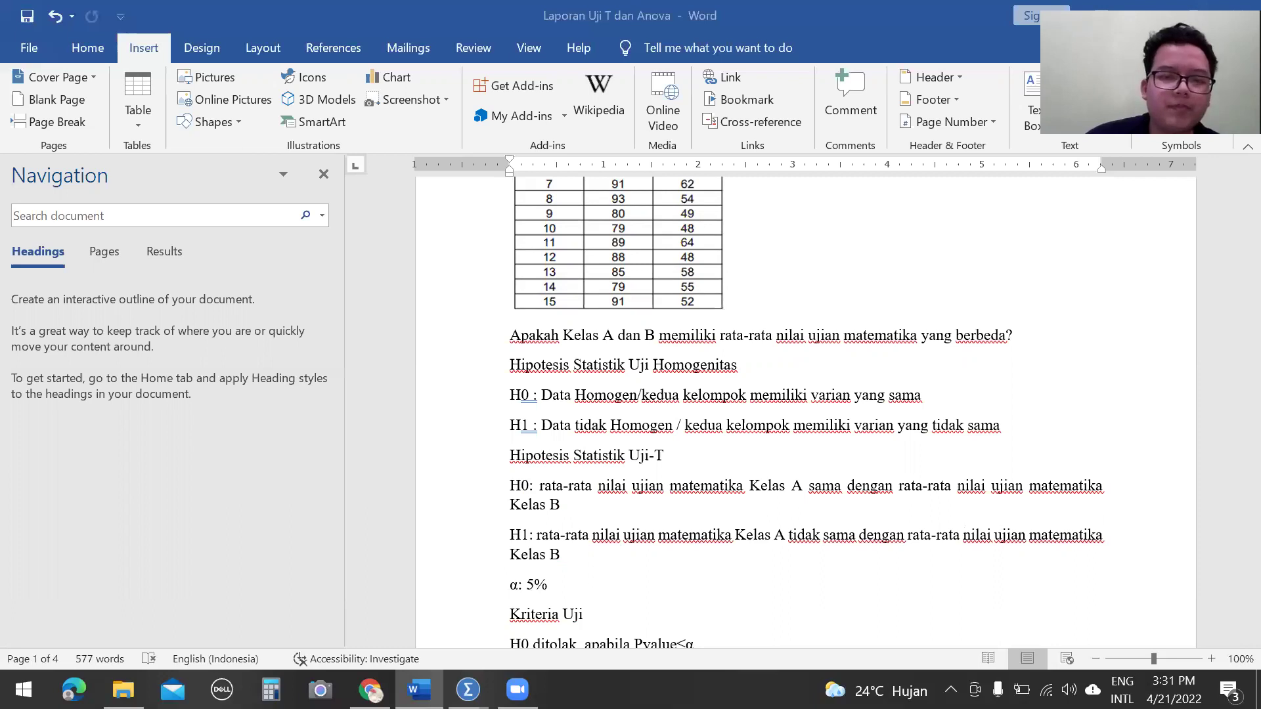
scroll(615, 510, up, 2)
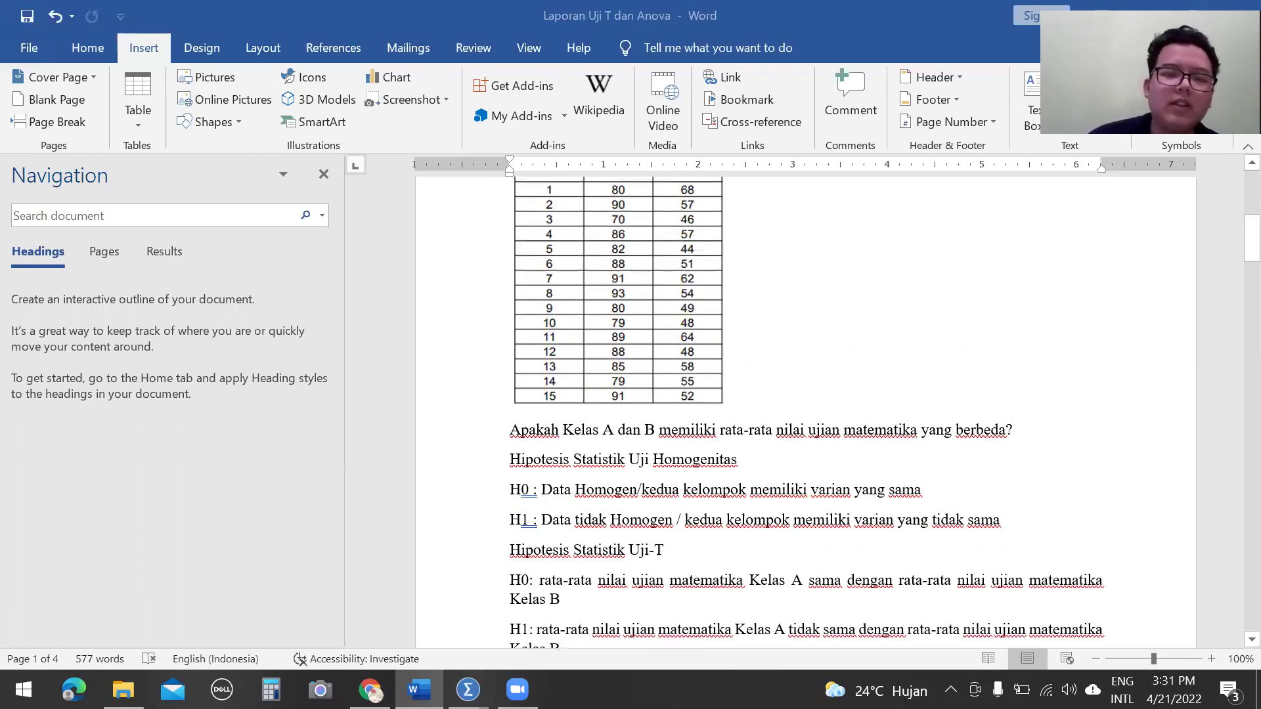
scroll(653, 337, up, 2)
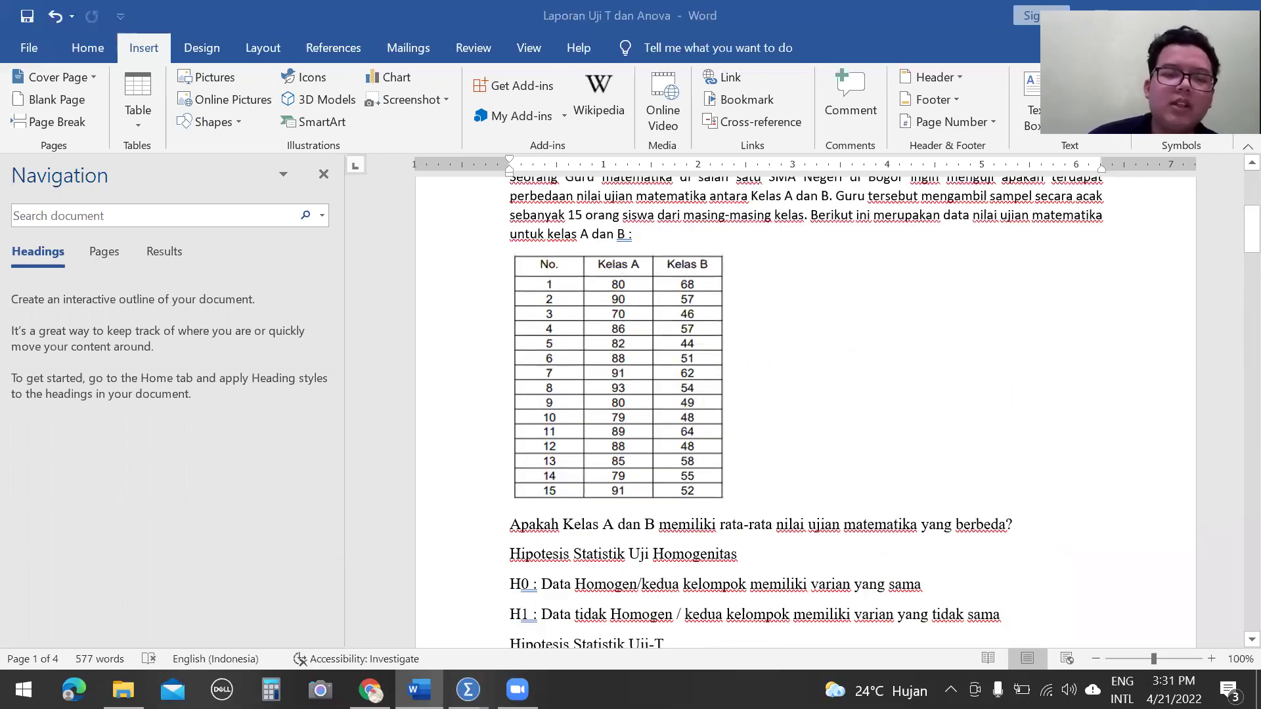
Switch to data uji-t.sav in SPSS and examine the names, labels and value labels of the Nilai and Kelas variables.
mouse_move(468, 689)
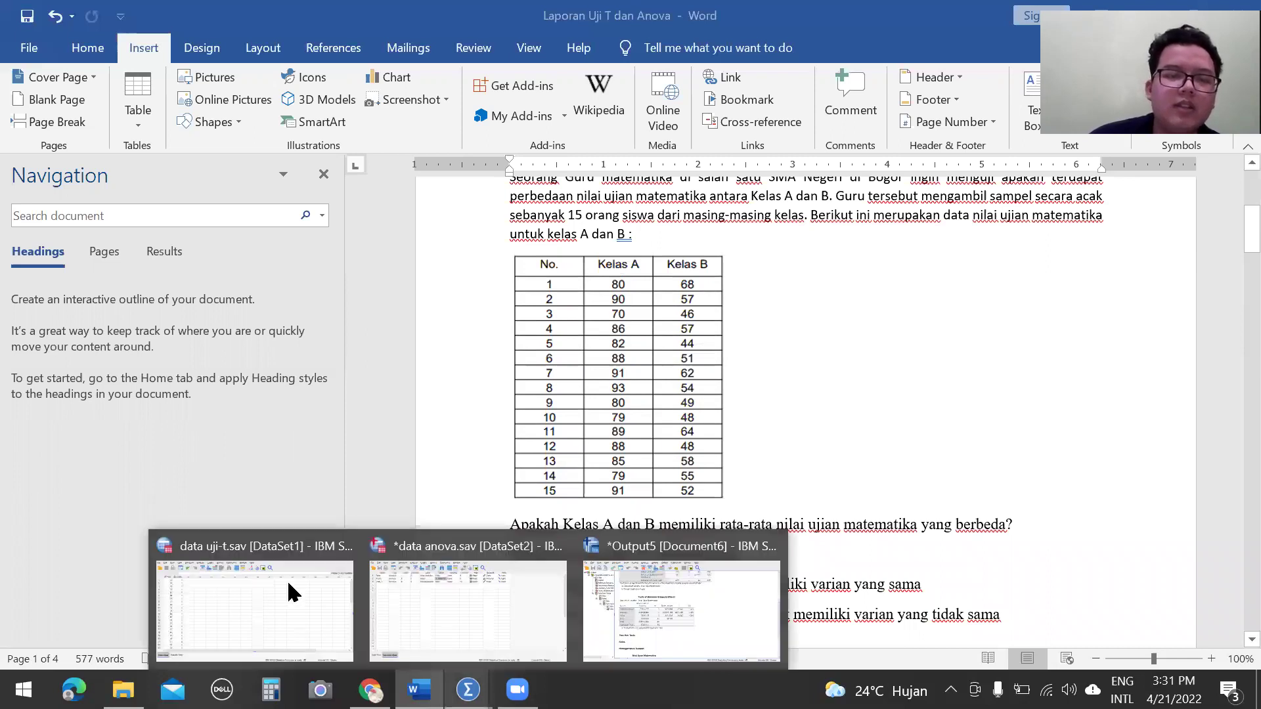
click(287, 578)
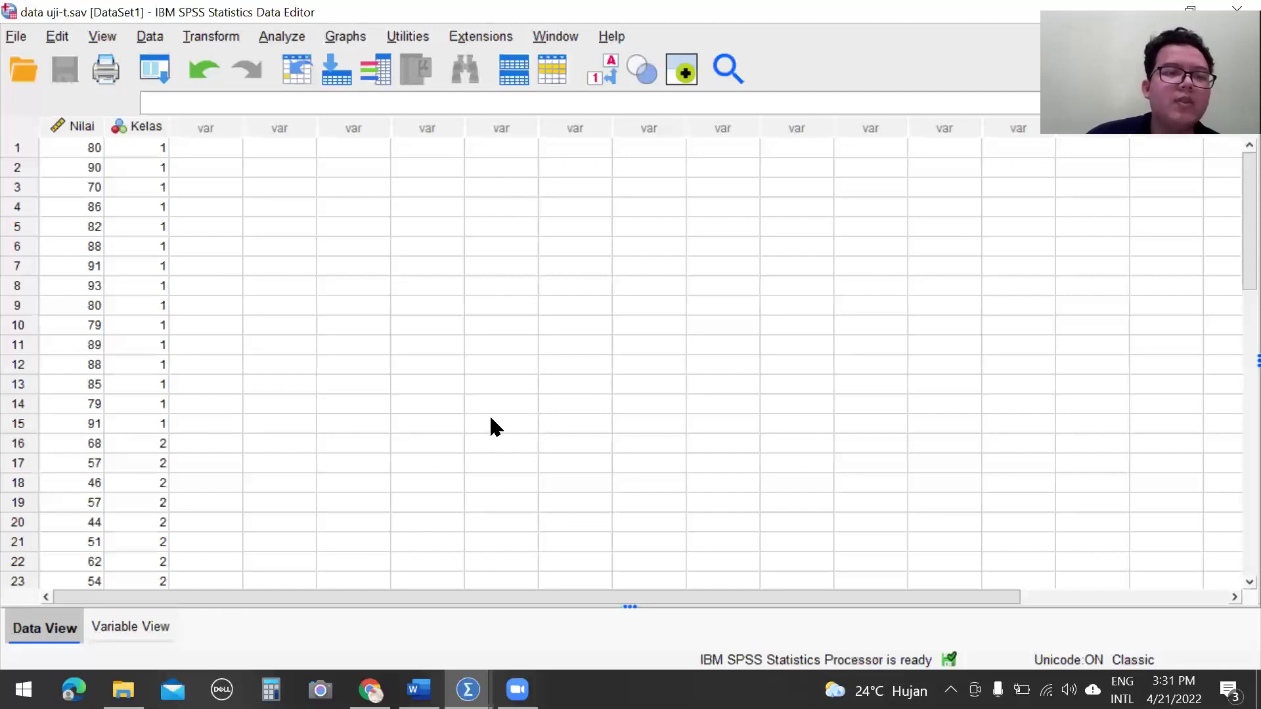
key(ctrl+t)
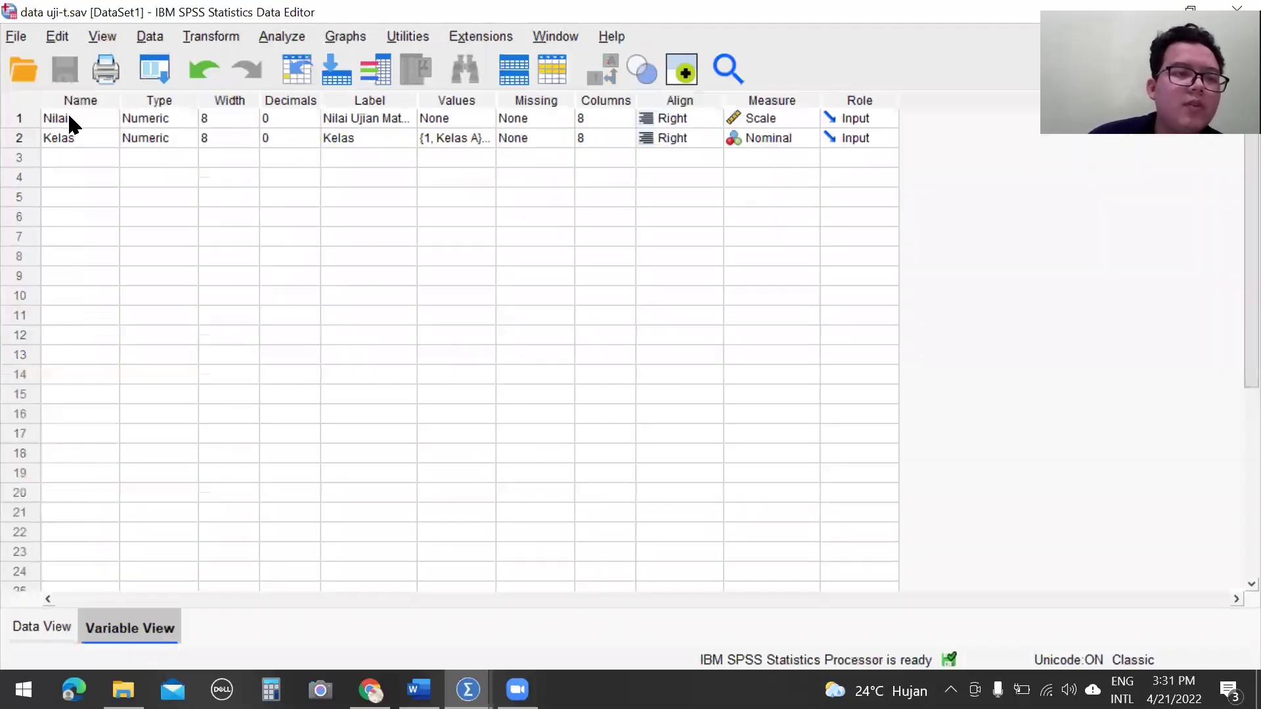
double_click(104, 118)
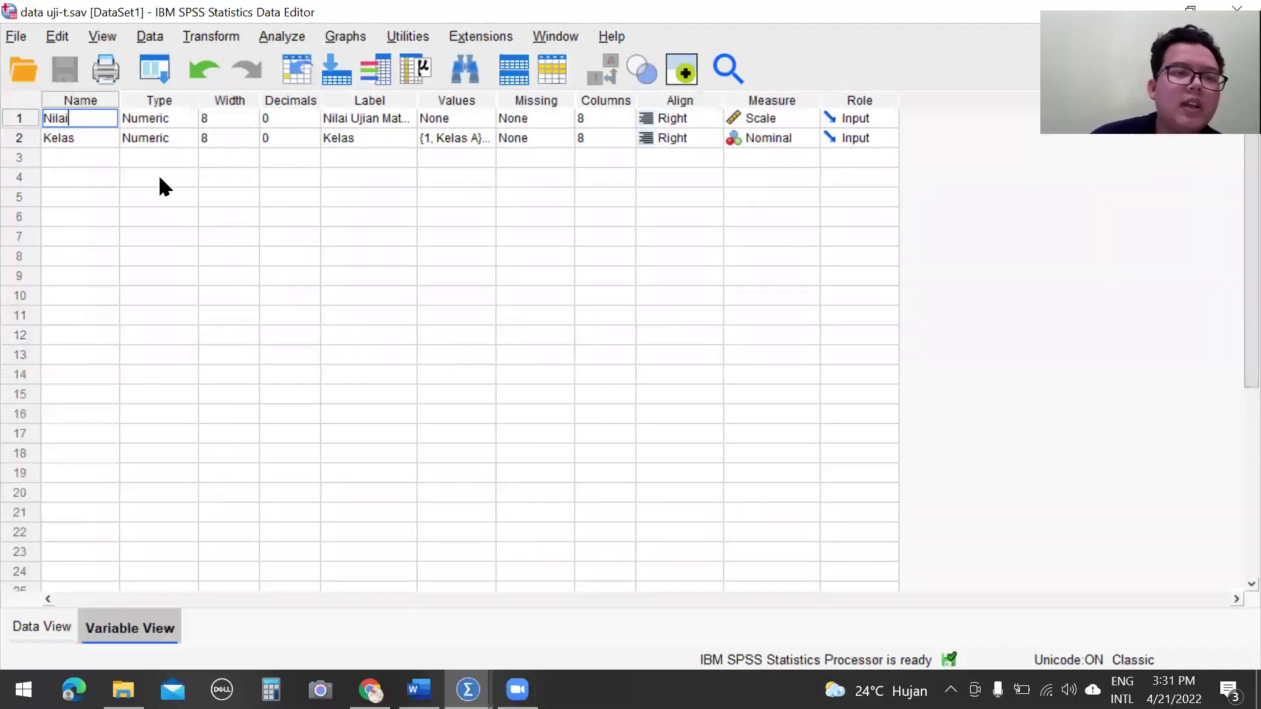
click(391, 124)
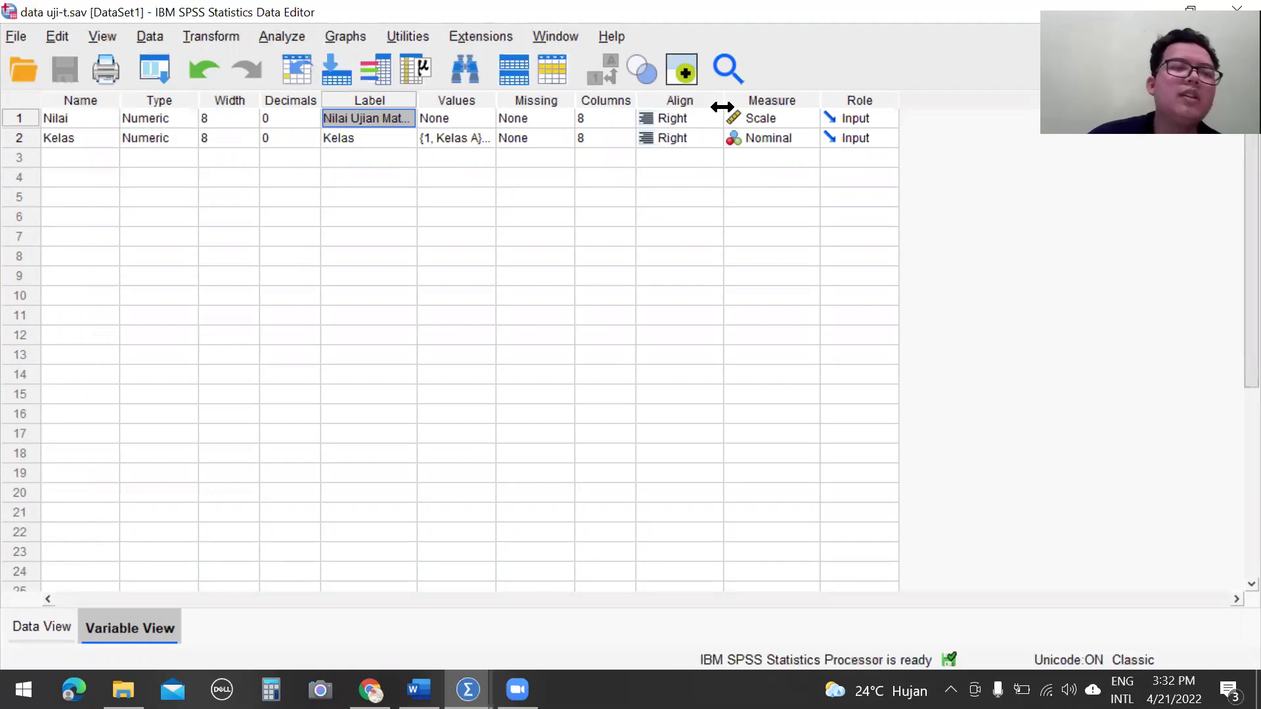
click(76, 134)
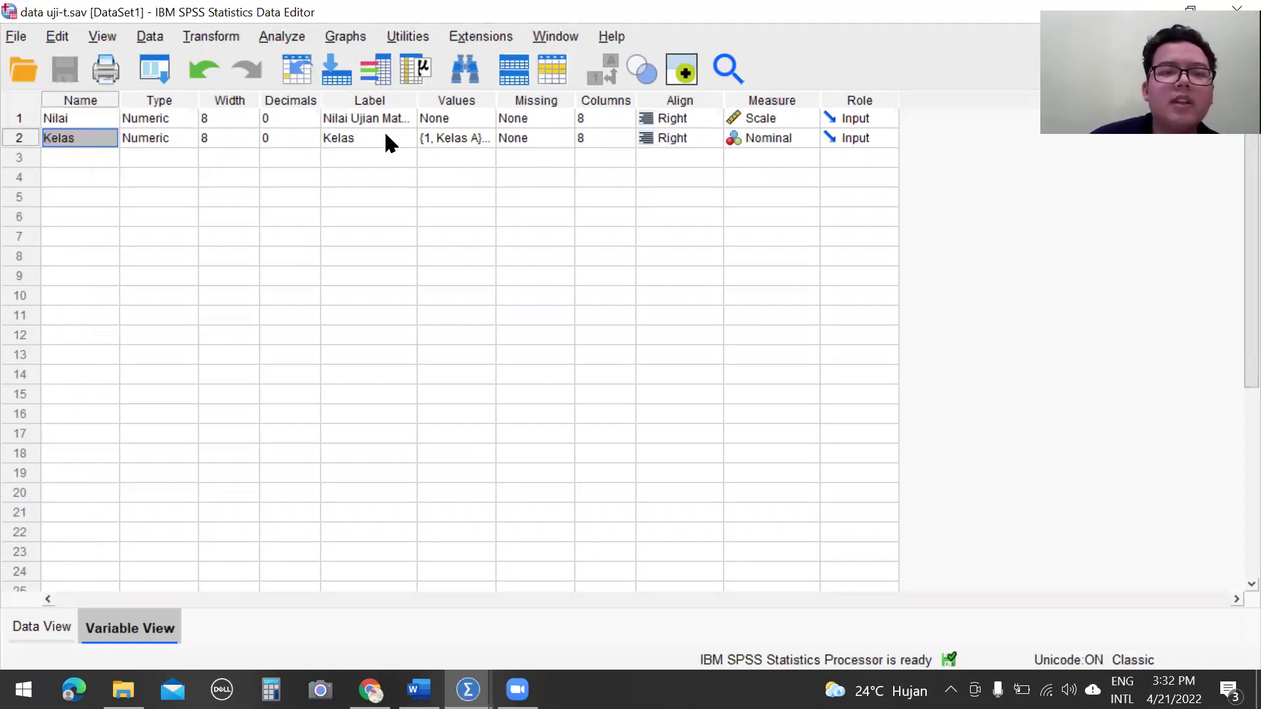
key(Down)
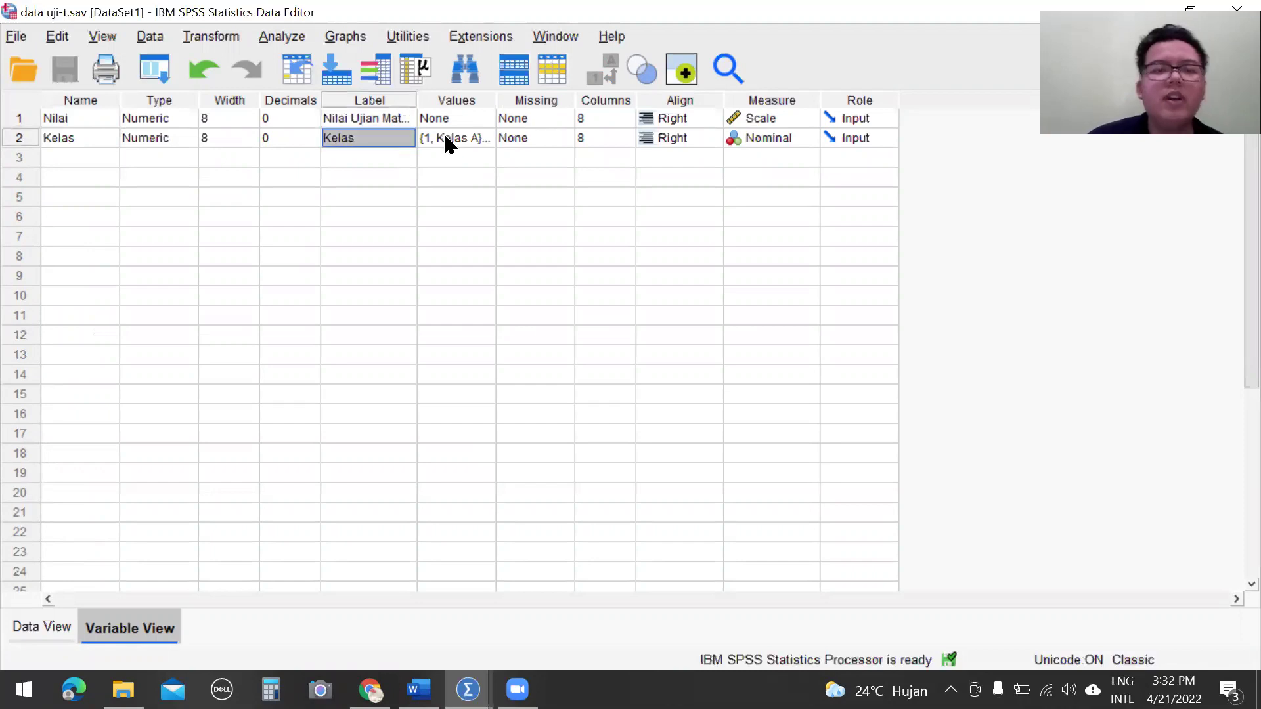
click(446, 137)
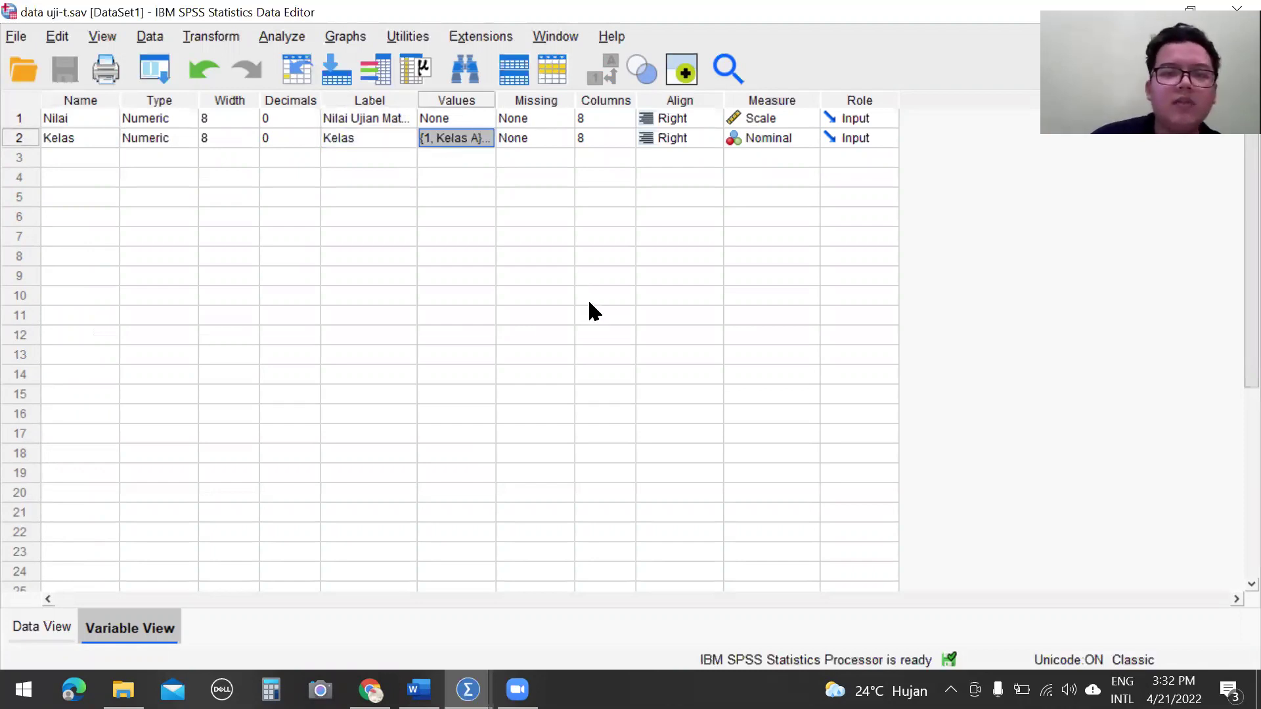
click(41, 626)
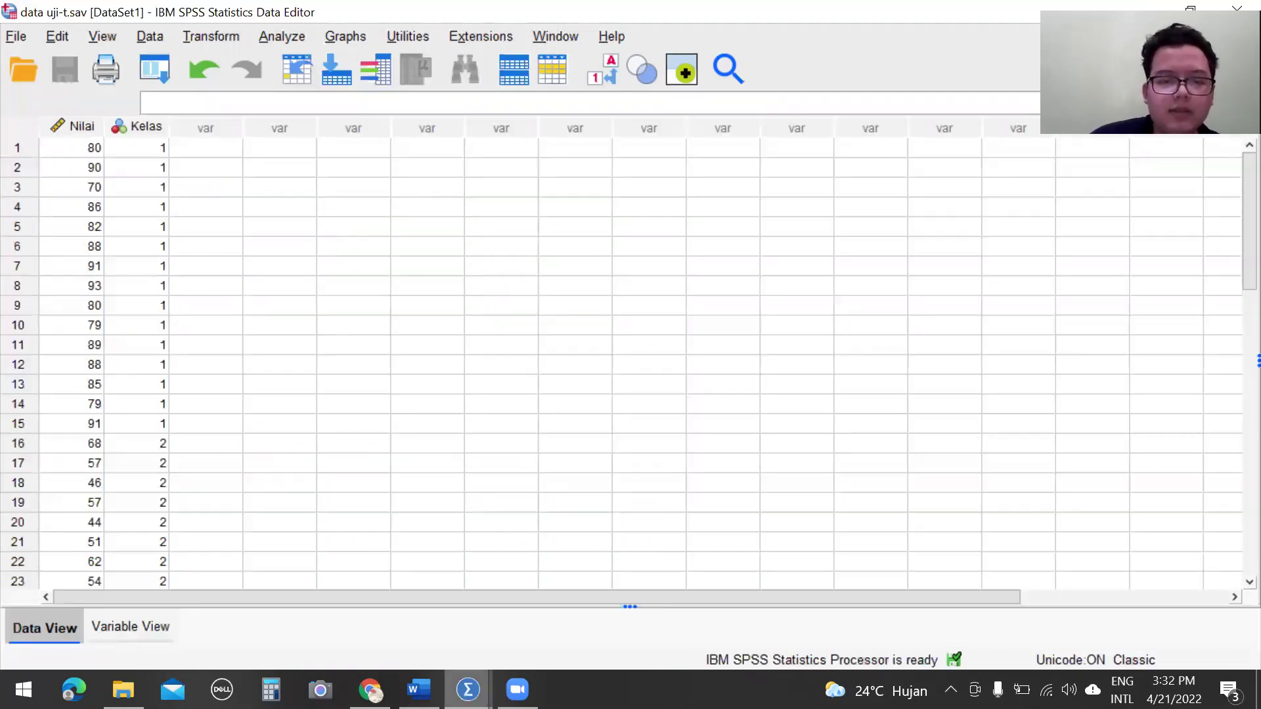
mouse_move(468, 689)
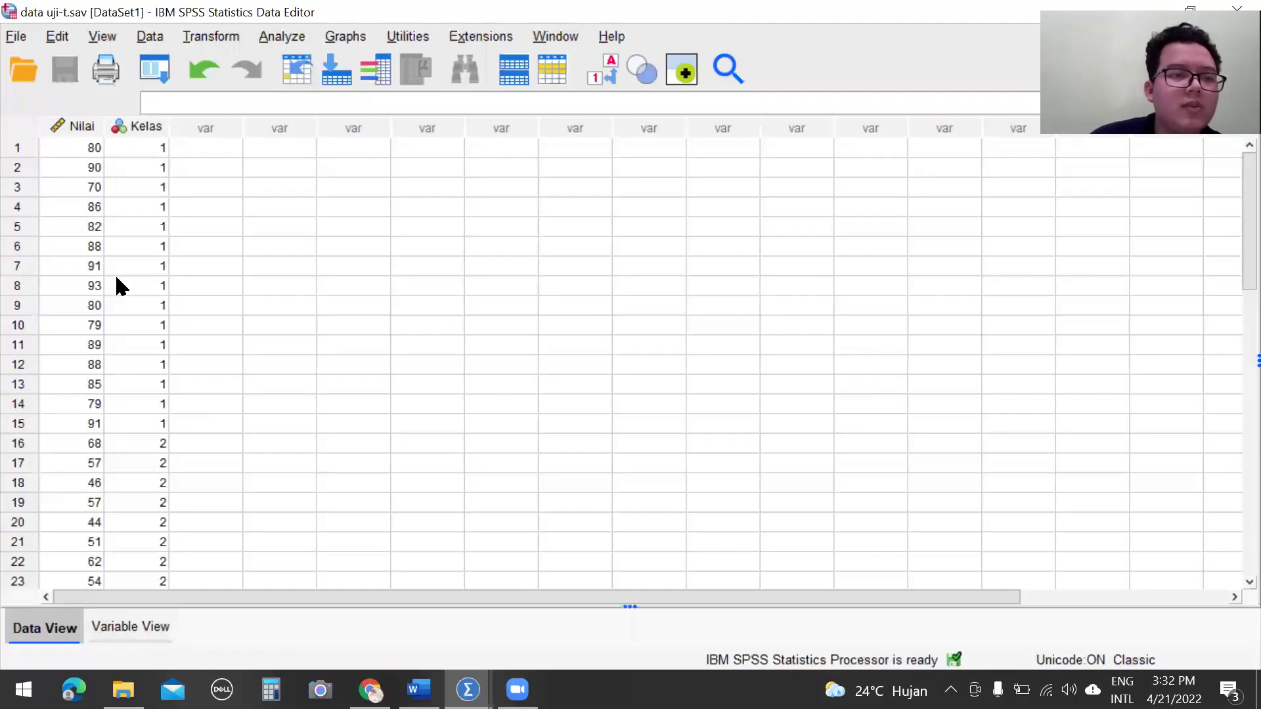
Open the Independent-Samples T Test and remove the previously assigned test and grouping variables.
click(272, 34)
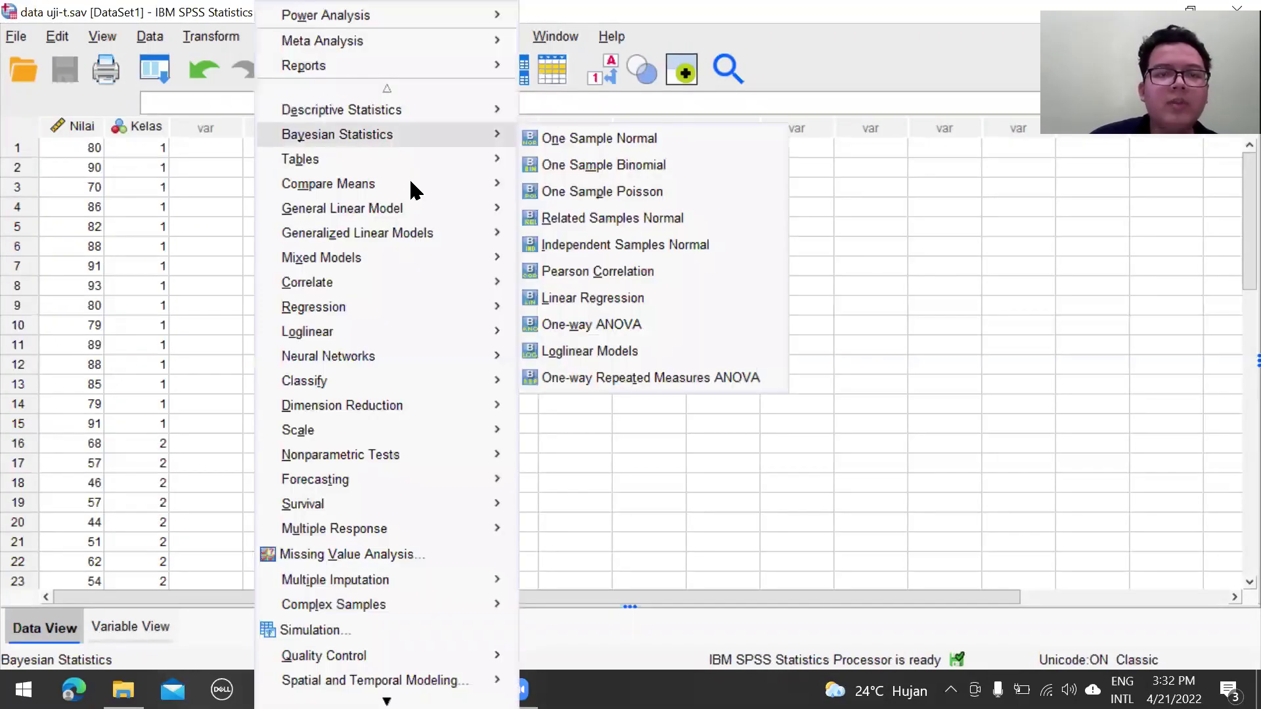
mouse_move(454, 183)
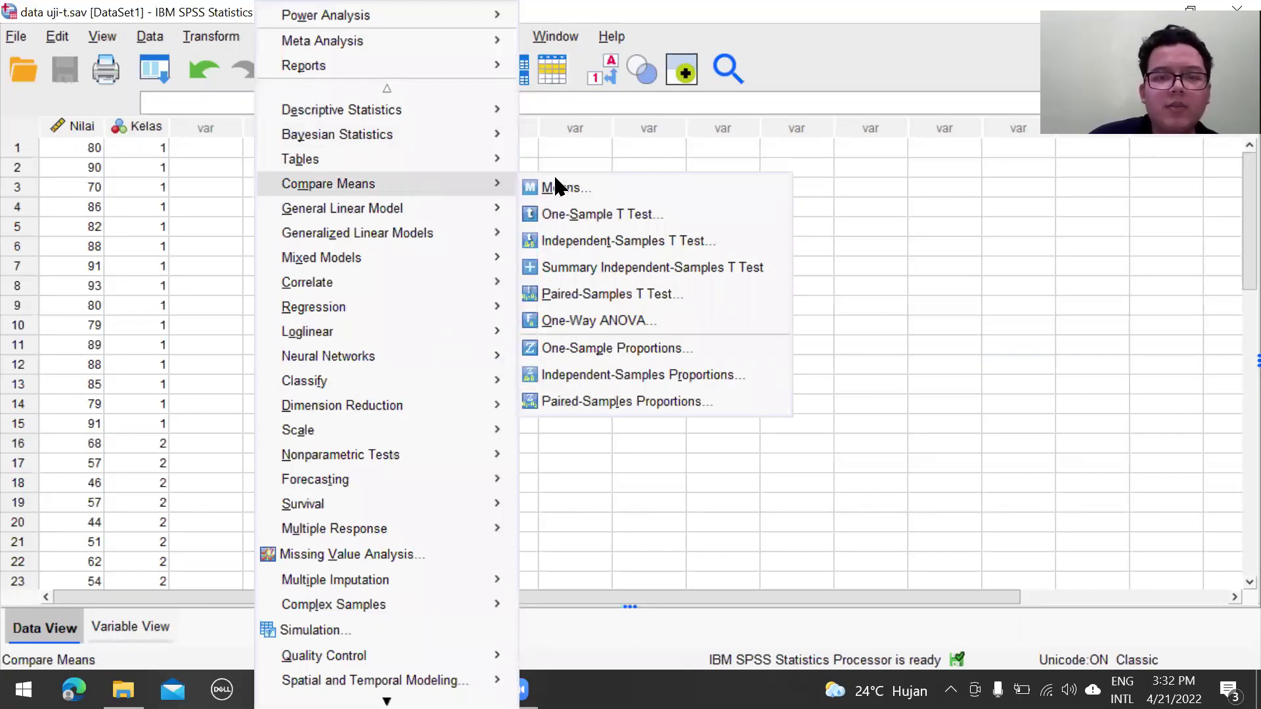
click(625, 247)
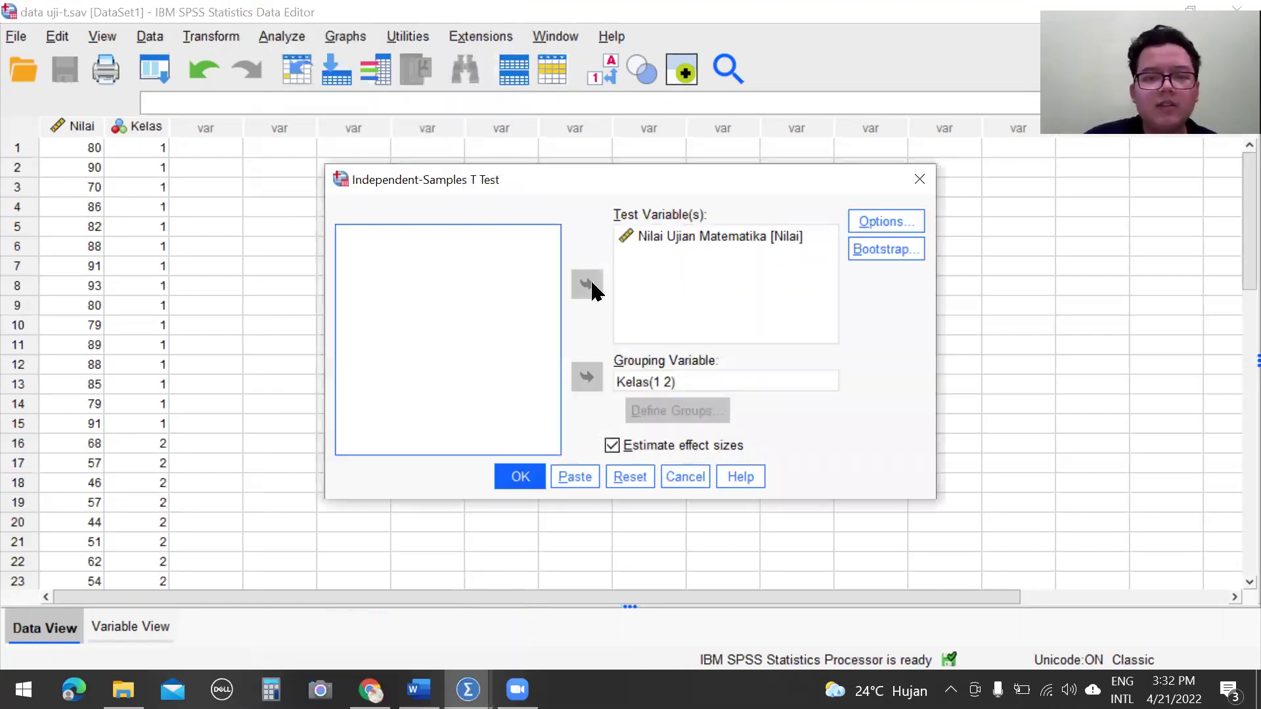
click(590, 285)
click(675, 380)
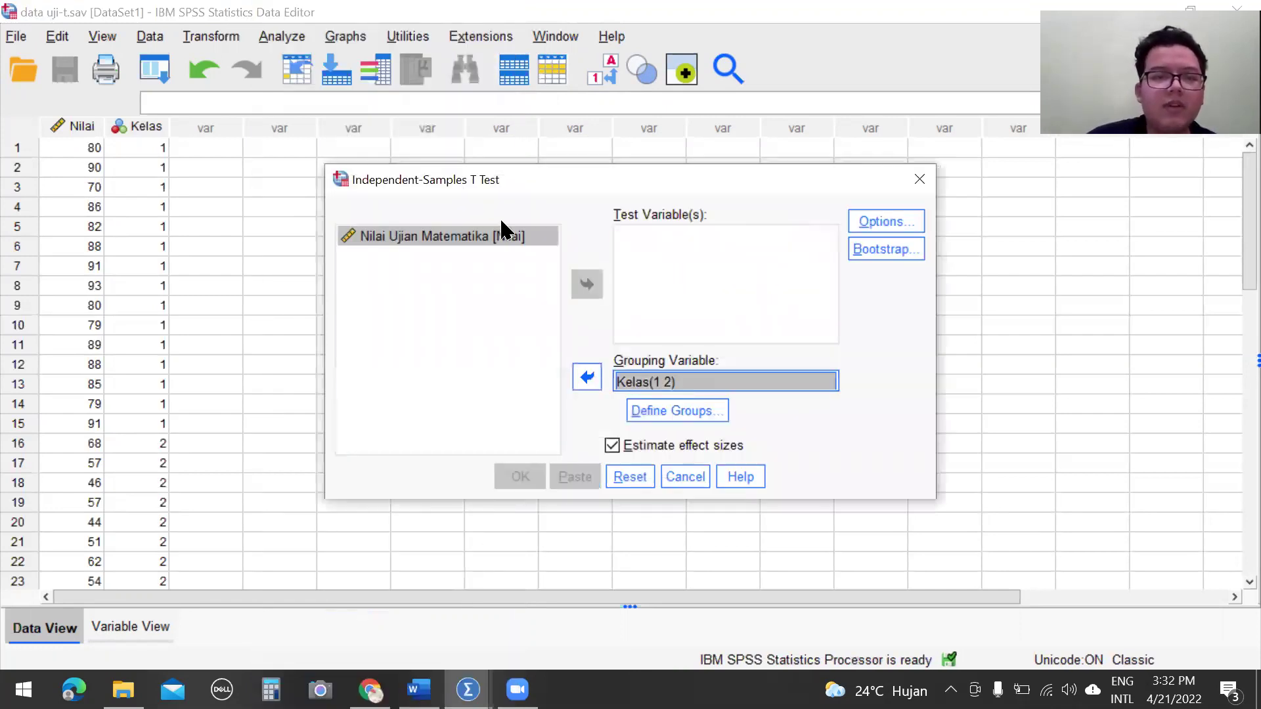
click(506, 238)
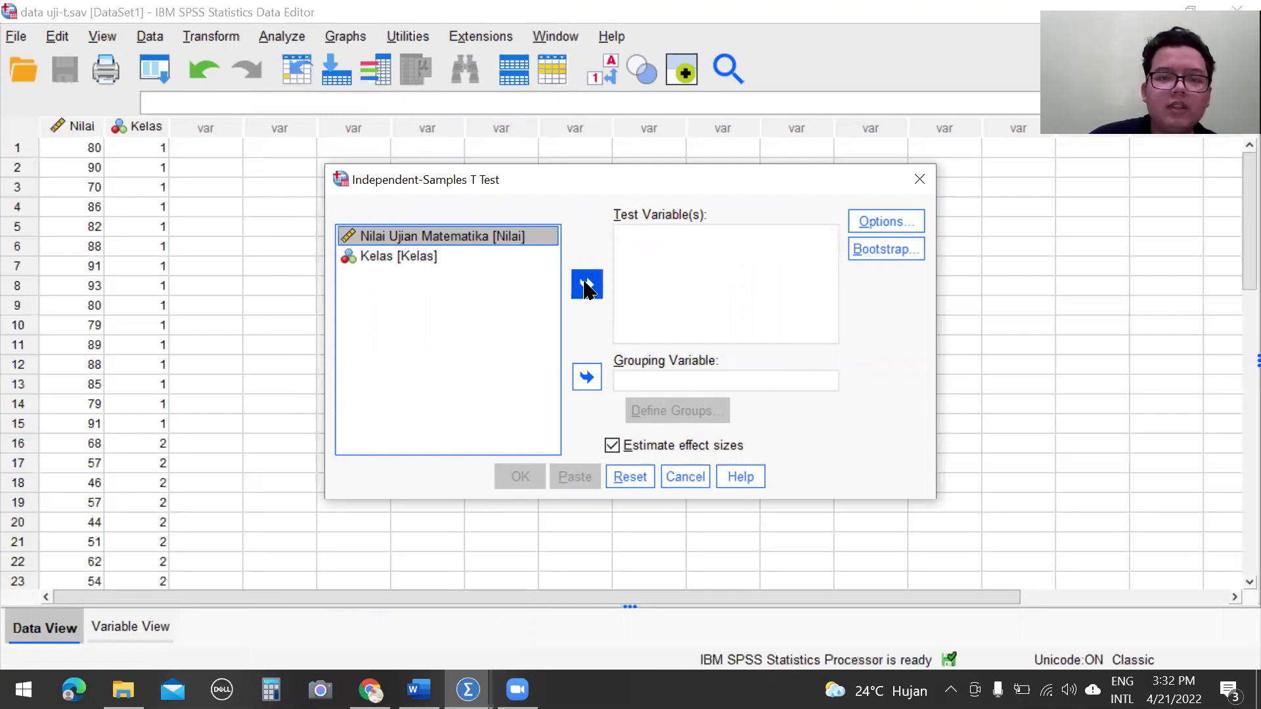
Run the t-test with Nilai Ujian Matematika as test variable and Kelas as grouping variable, defining groups 1 and 2.
double_click(433, 241)
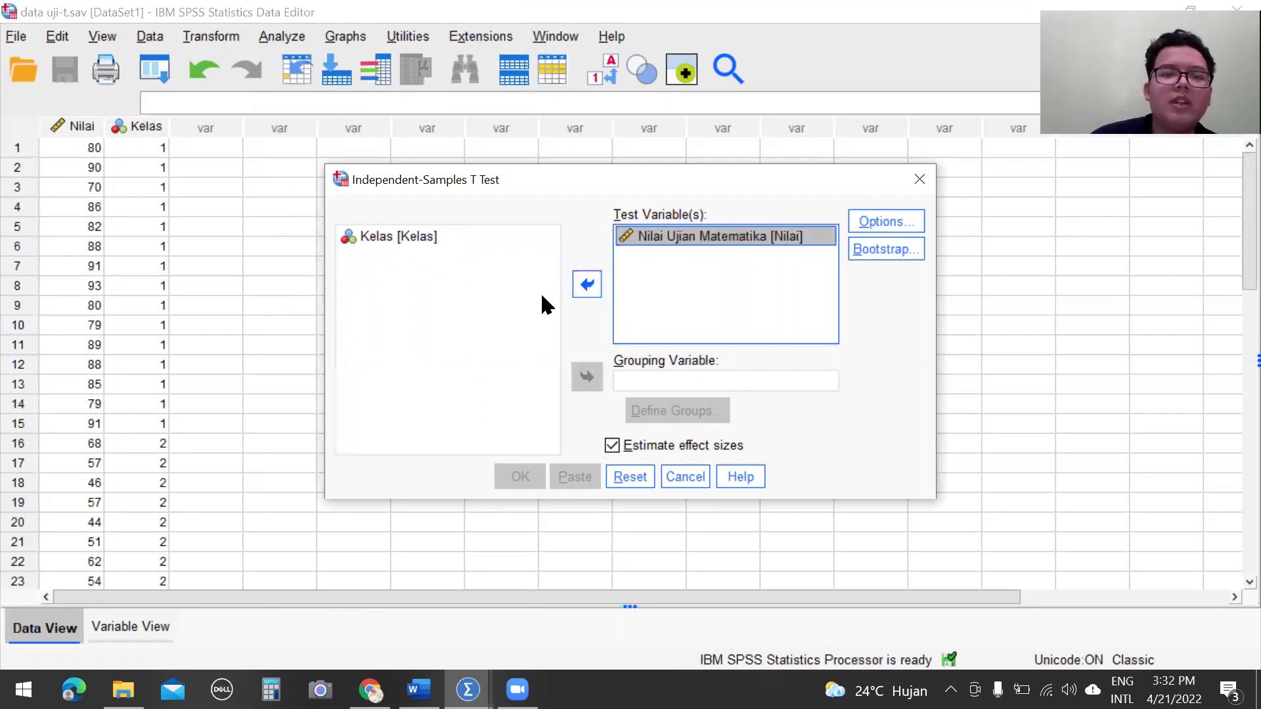
click(586, 377)
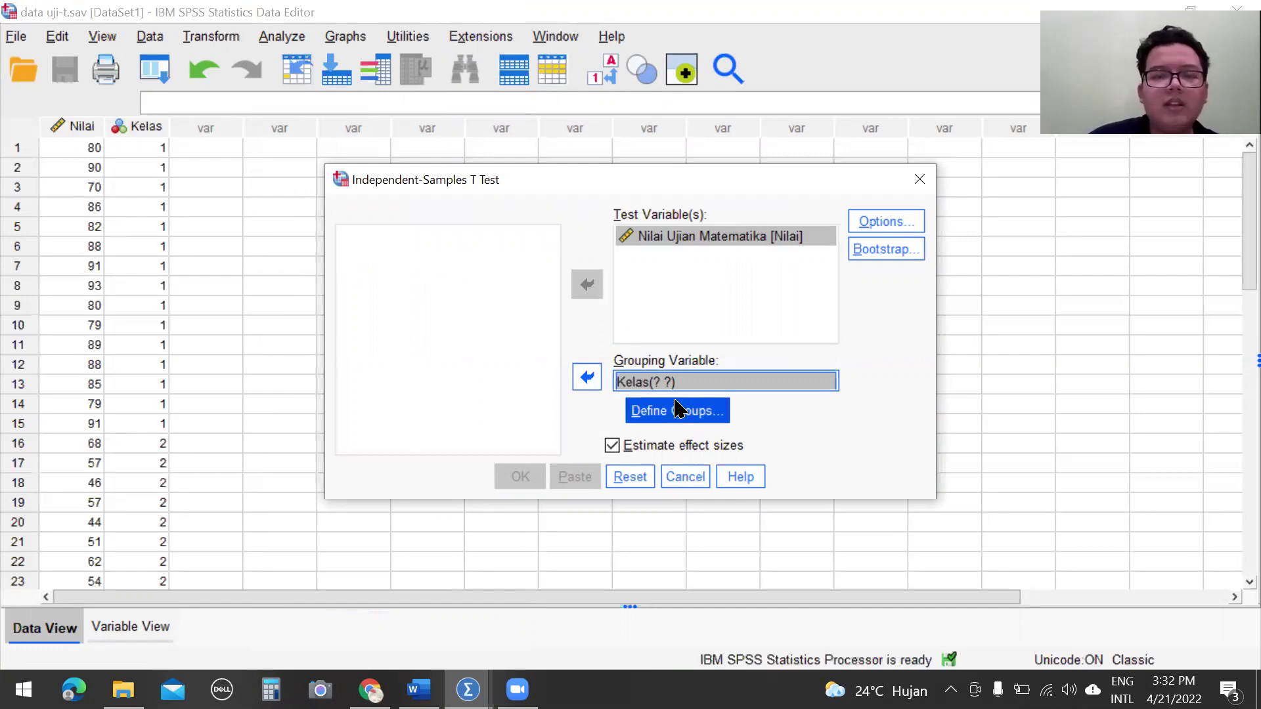
click(680, 411)
click(655, 303)
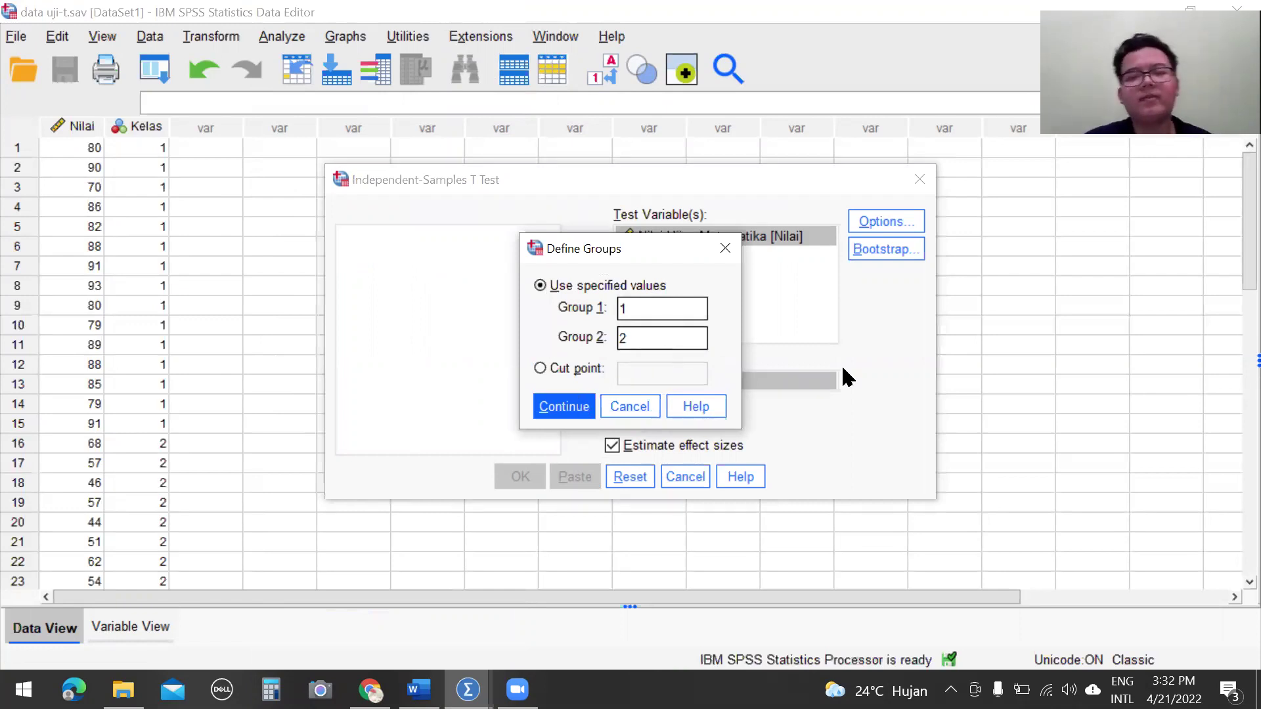
key(Return)
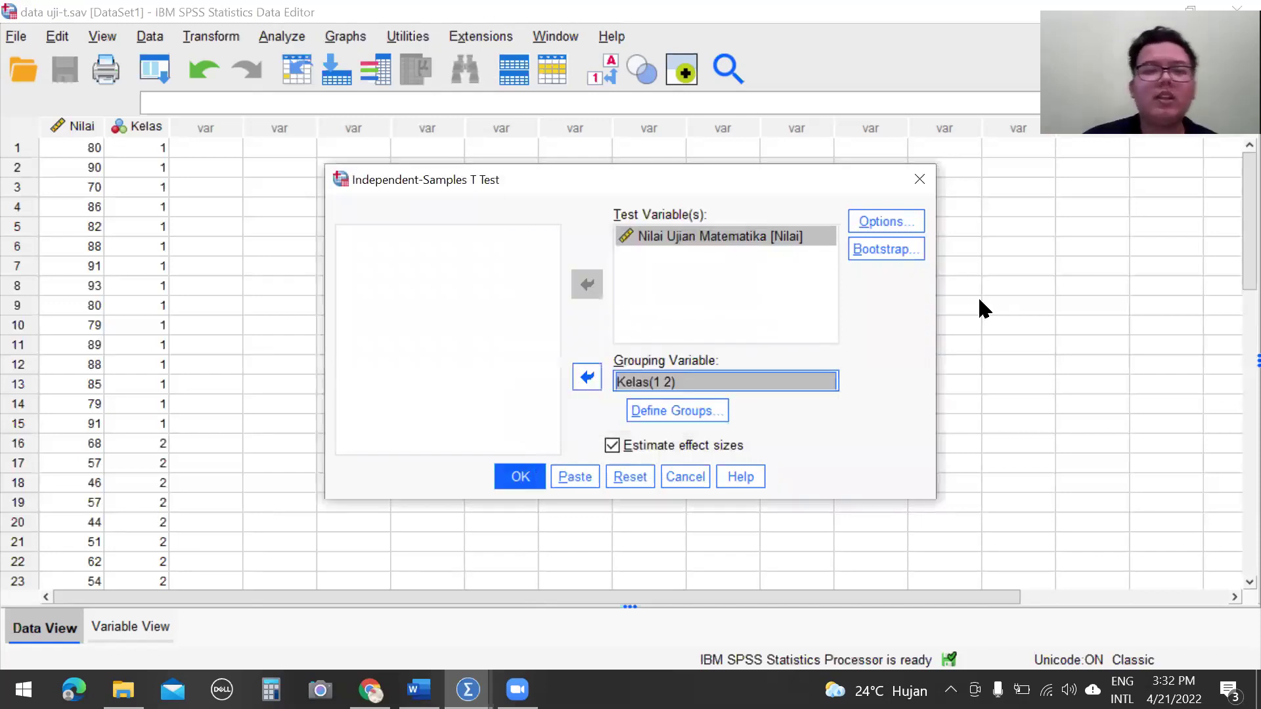
key(Return)
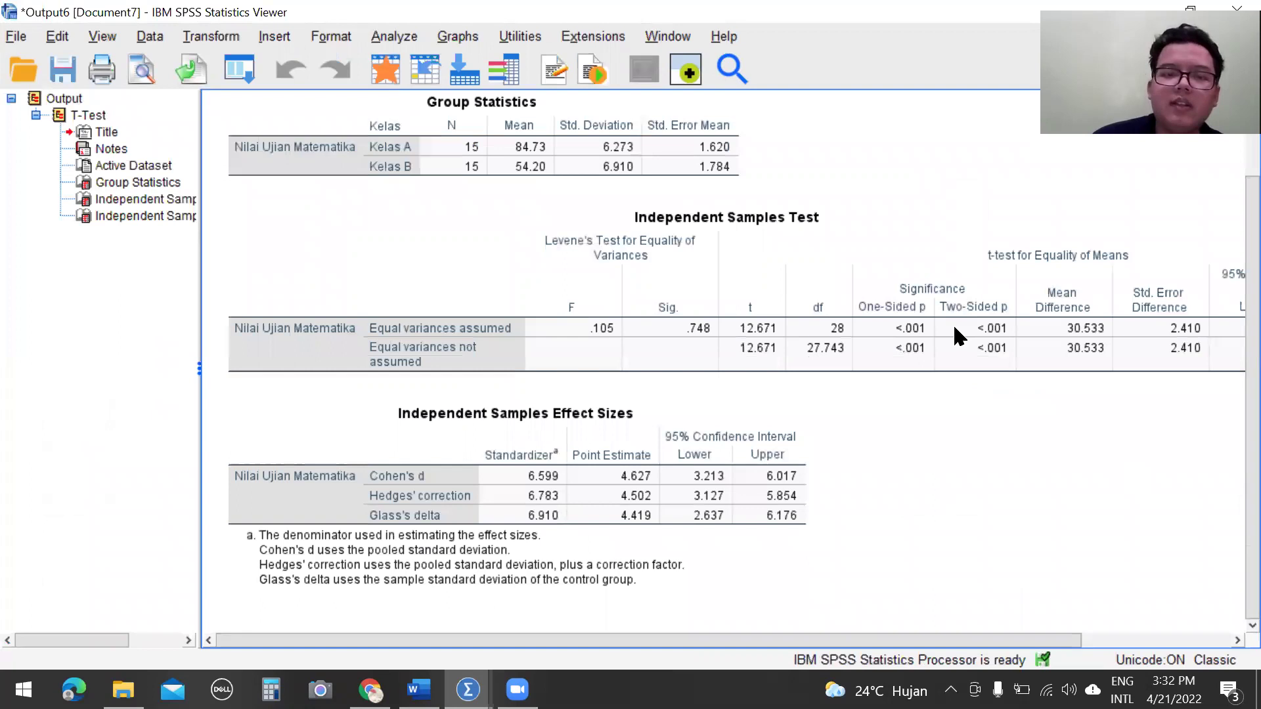
Switch to the Word report and examine the Independent Samples Test table with the Uji Homogen, Uji-T and Kesimpulan interpretations.
click(696, 475)
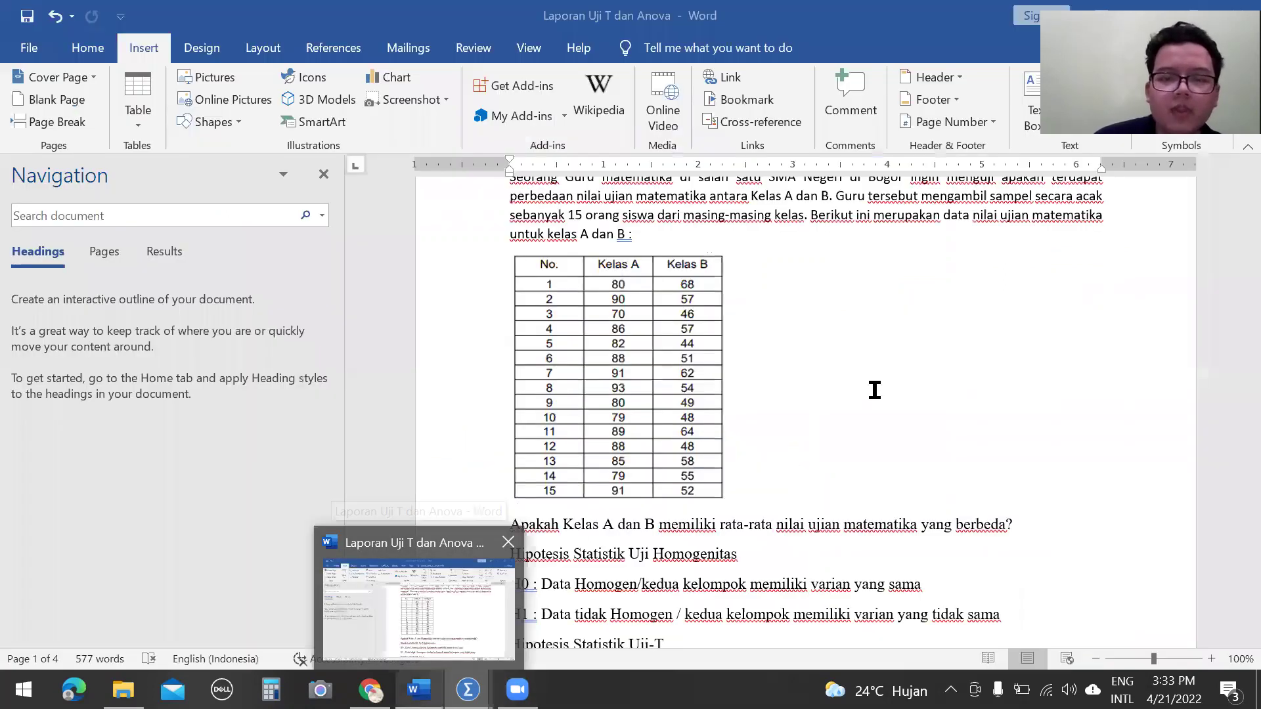
scroll(874, 390, down, 3)
scroll(876, 392, down, 5)
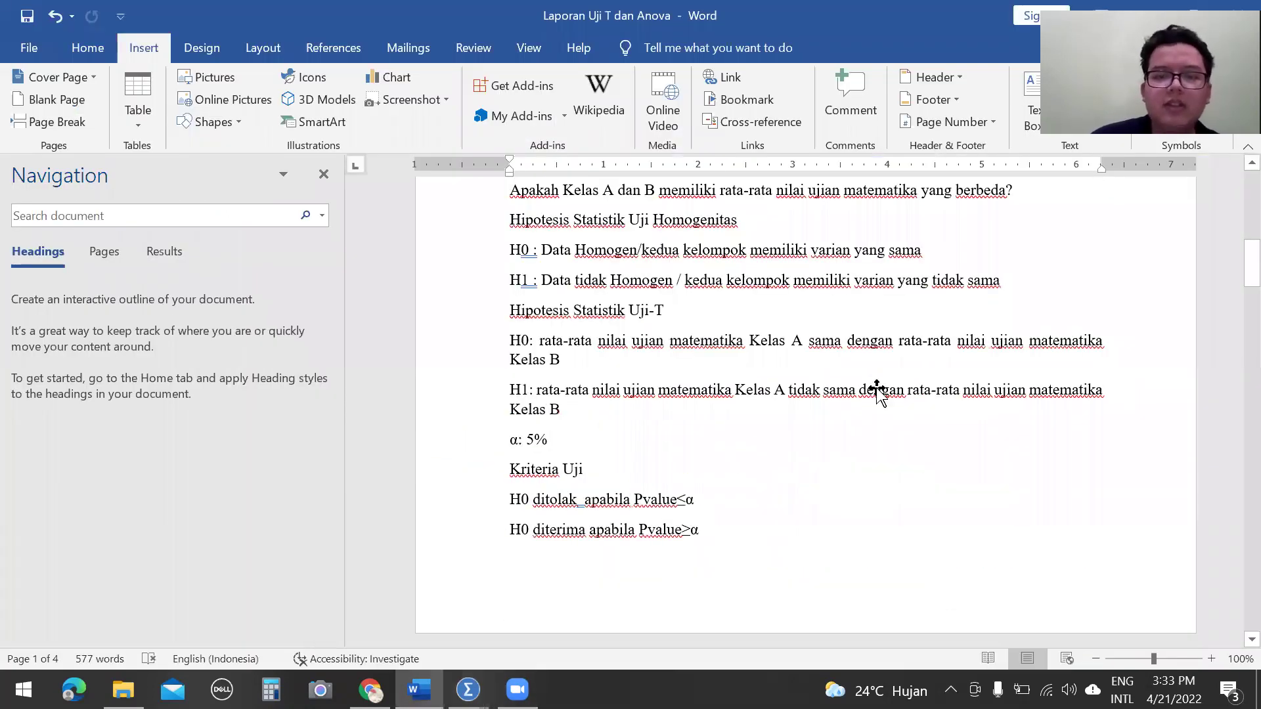
scroll(877, 392, down, 5)
scroll(875, 390, down, 3)
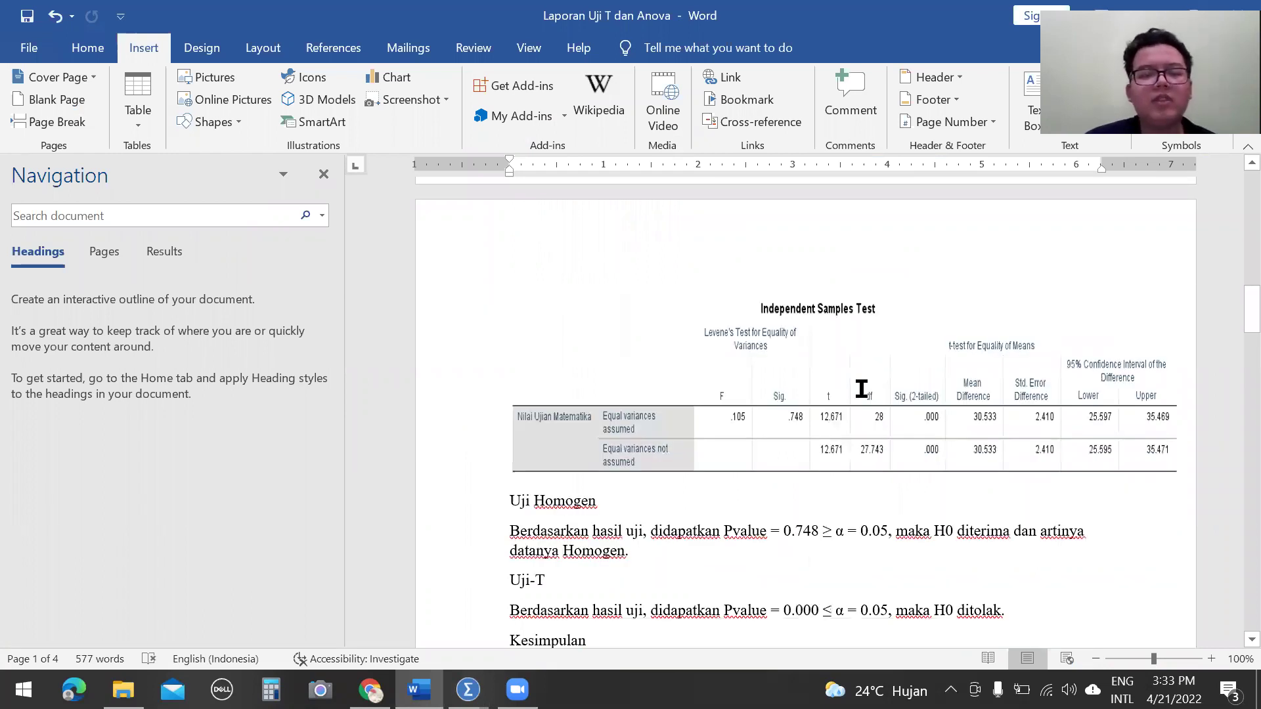
scroll(862, 389, up, 4)
scroll(716, 408, up, 1)
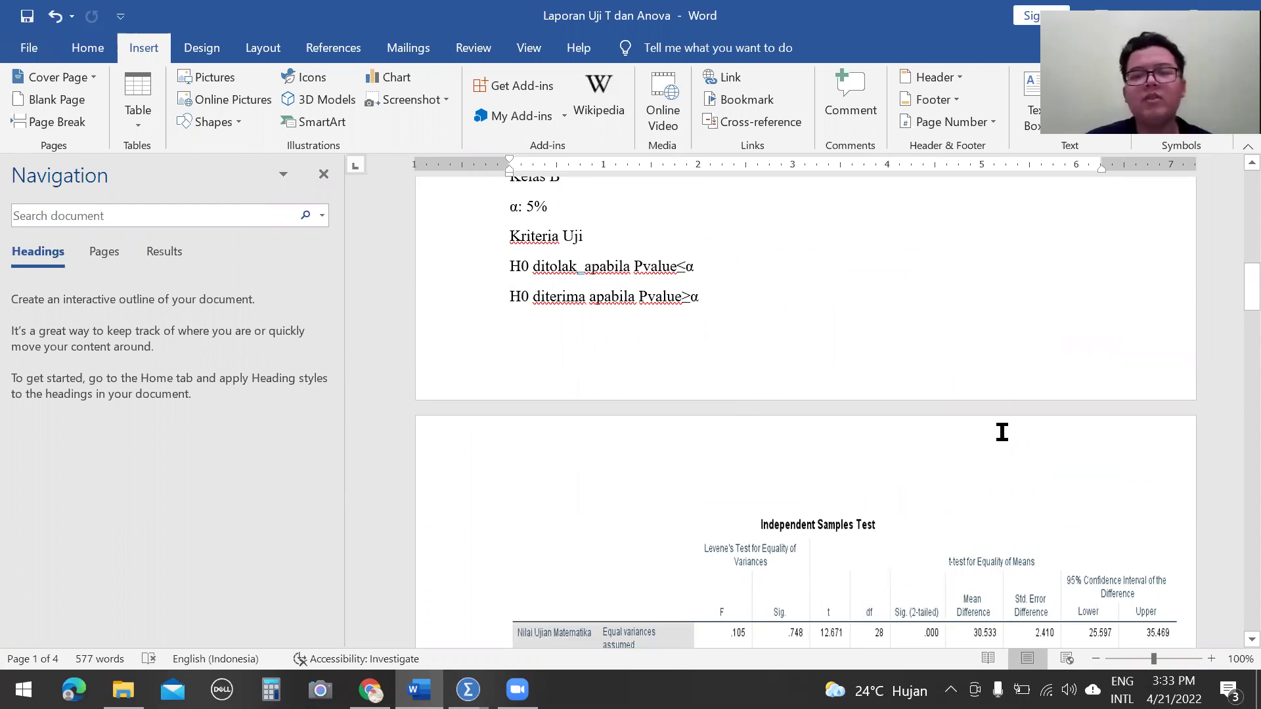
scroll(1001, 432, down, 3)
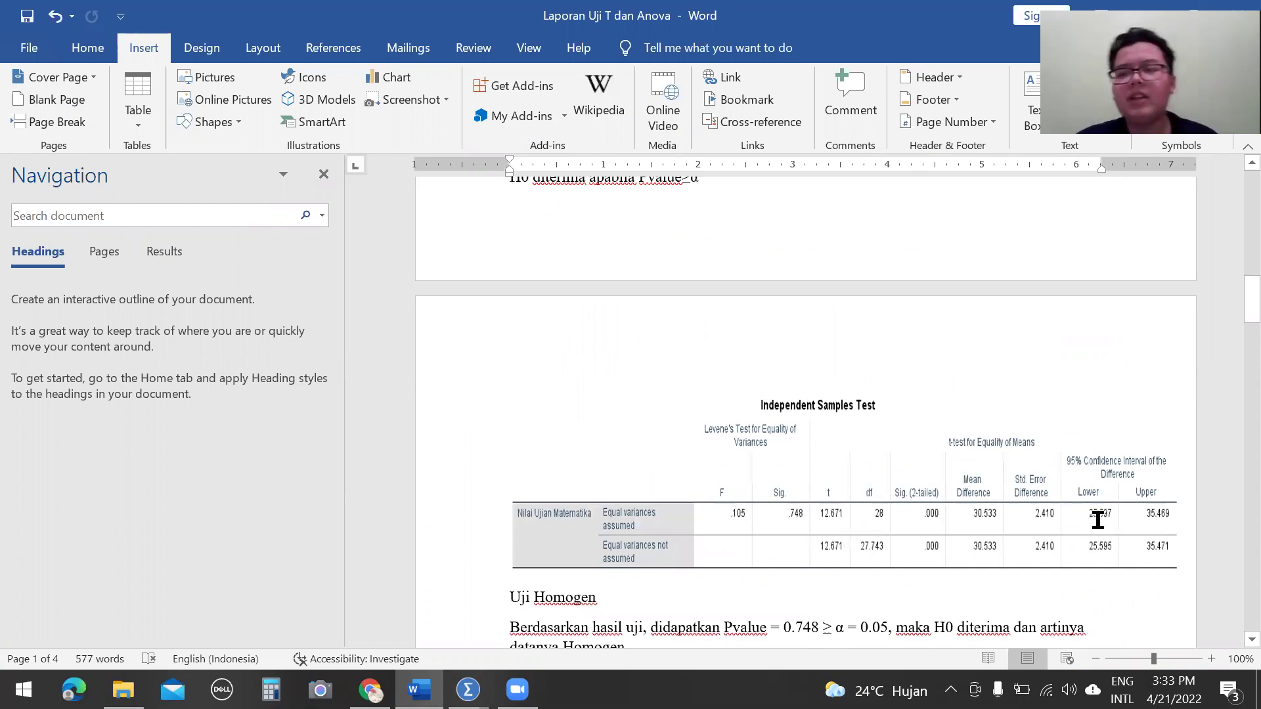
scroll(1101, 521, down, 4)
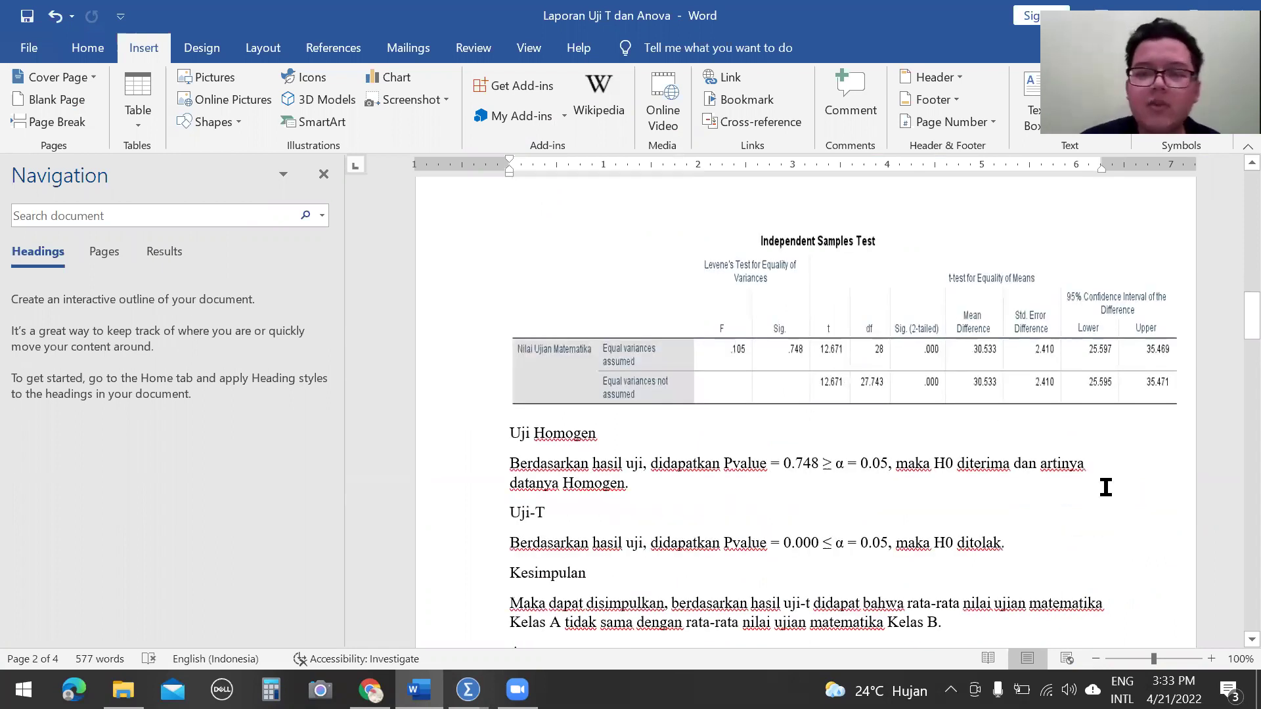
scroll(1106, 486, down, 1)
scroll(756, 316, up, 1)
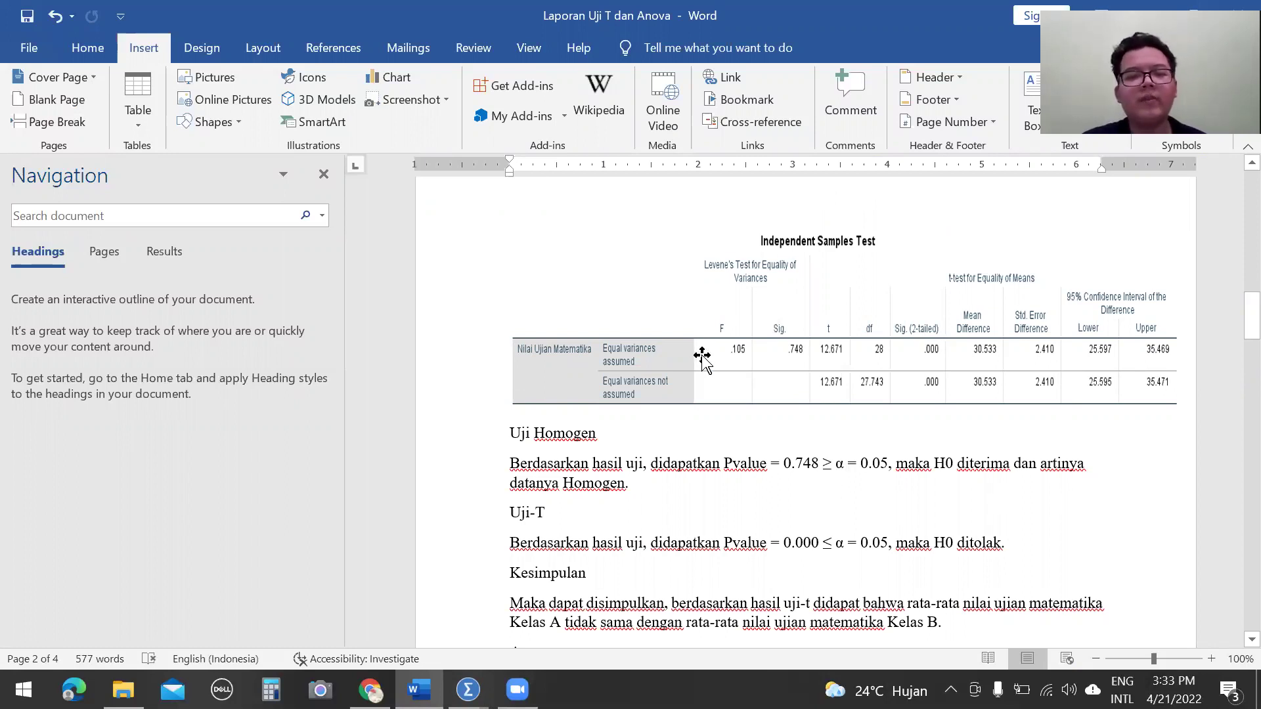
scroll(706, 367, down, 1)
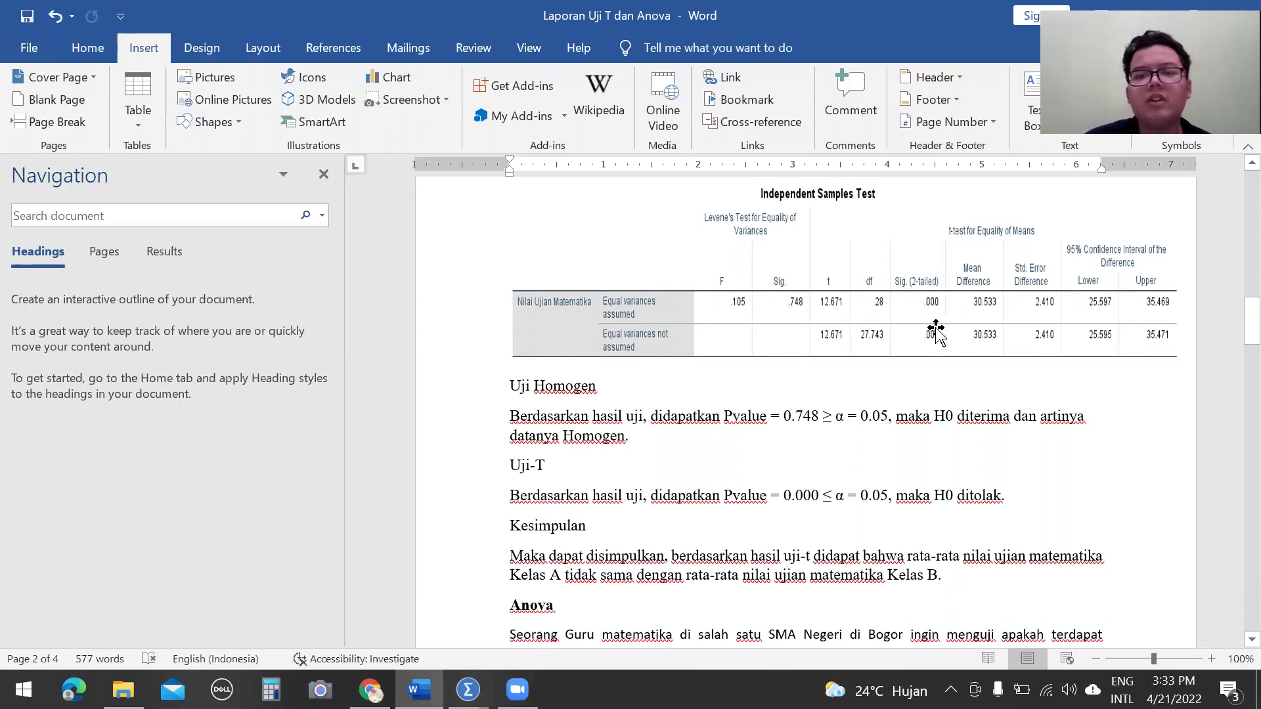
scroll(540, 423, down, 2)
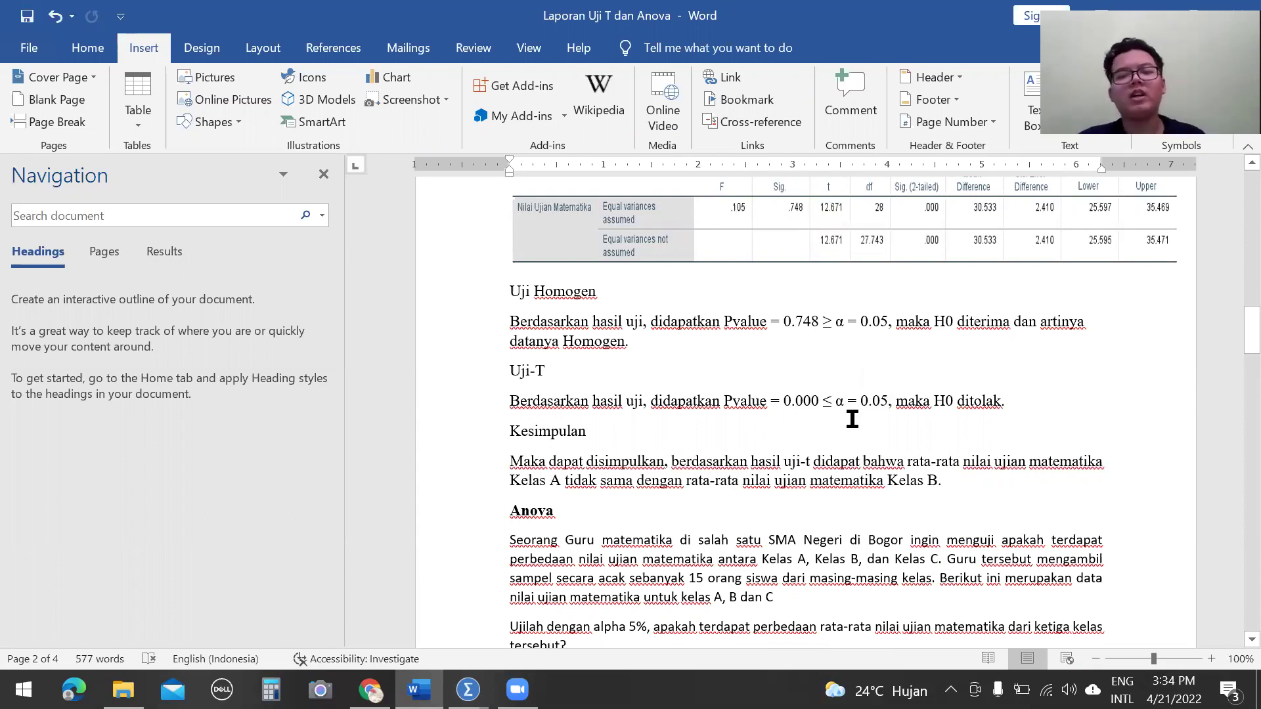
Review the t-test conclusion, the Anova problem statement and the score table for Kelas A, B and C.
scroll(852, 419, down, 1)
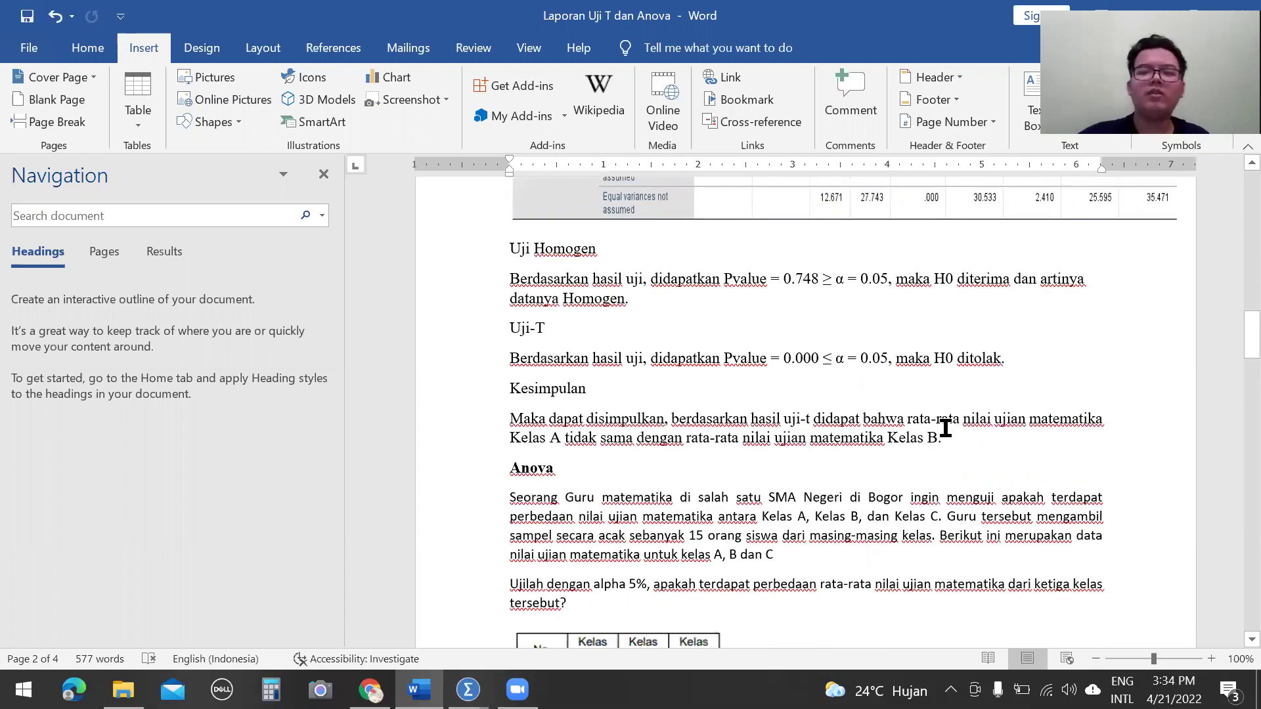
scroll(946, 421, up, 1)
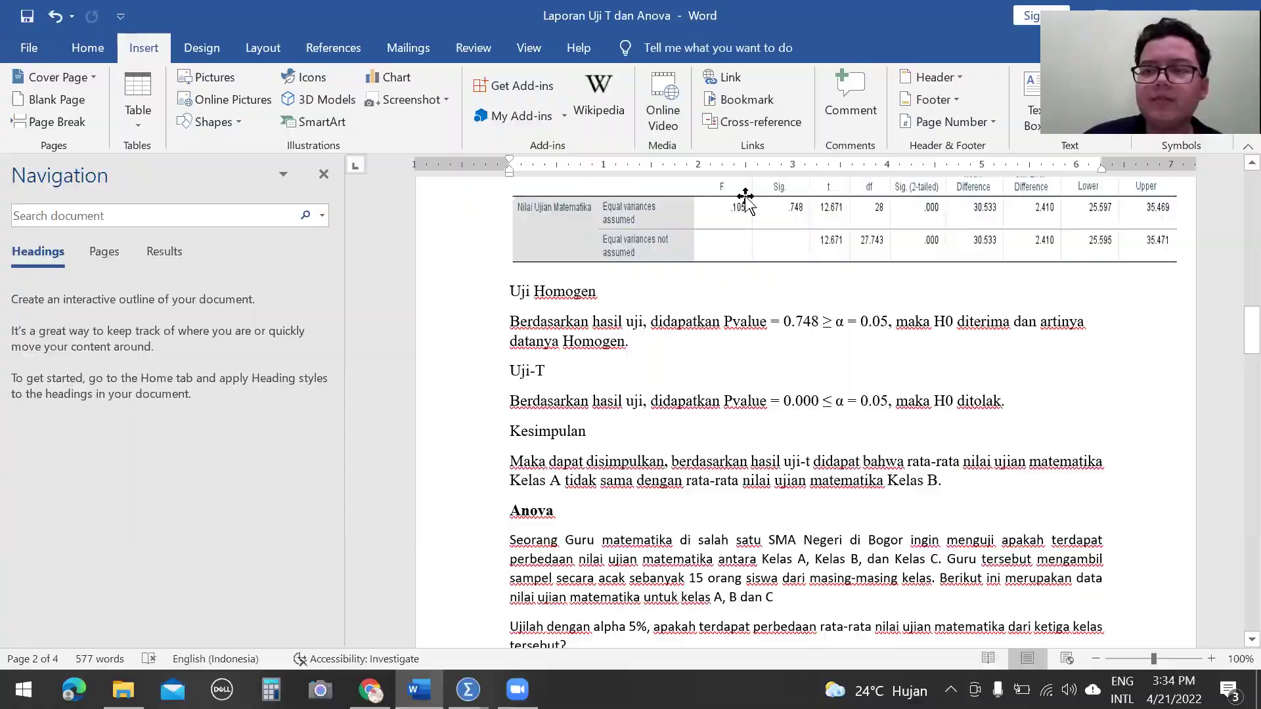
scroll(745, 197, down, 5)
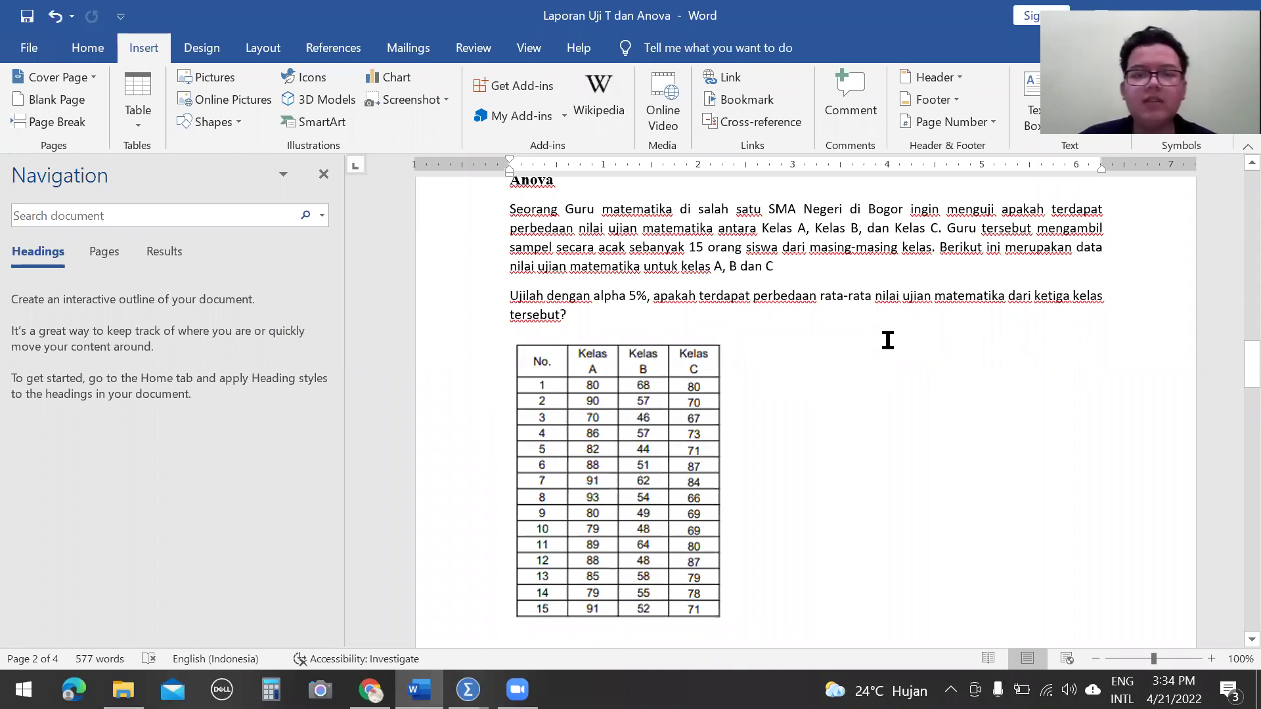
scroll(887, 340, down, 1)
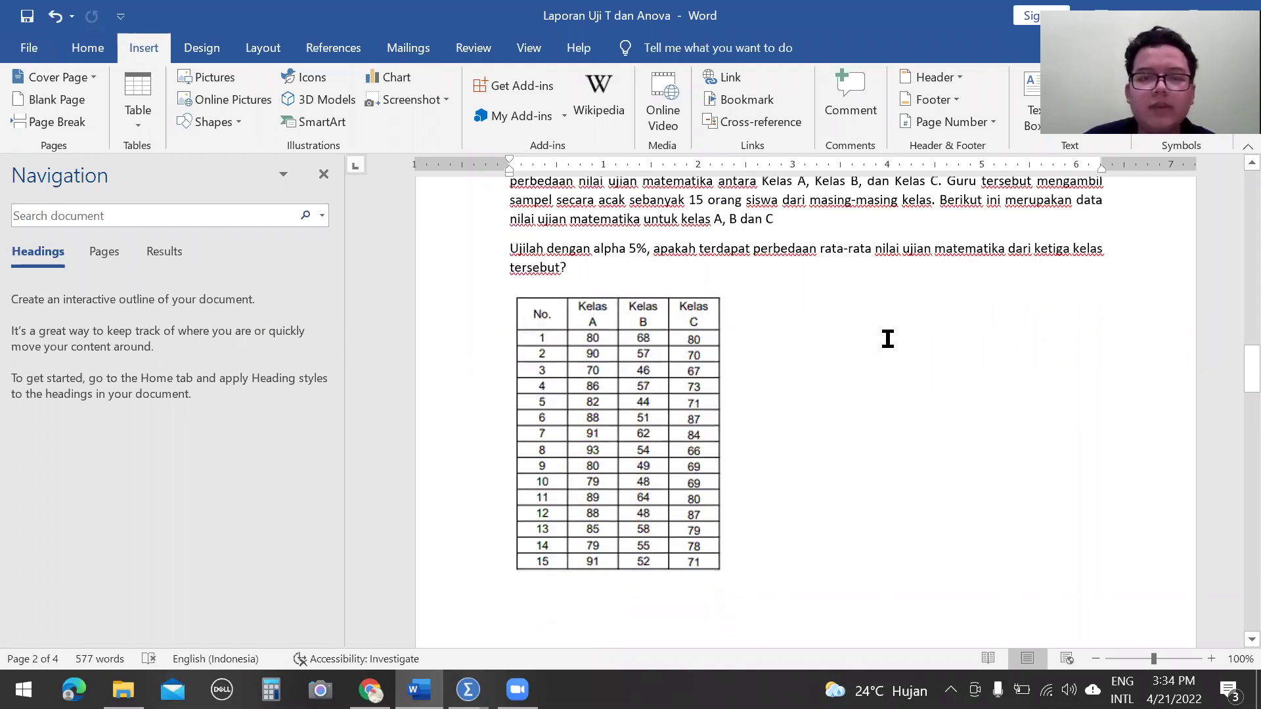
scroll(888, 340, up, 1)
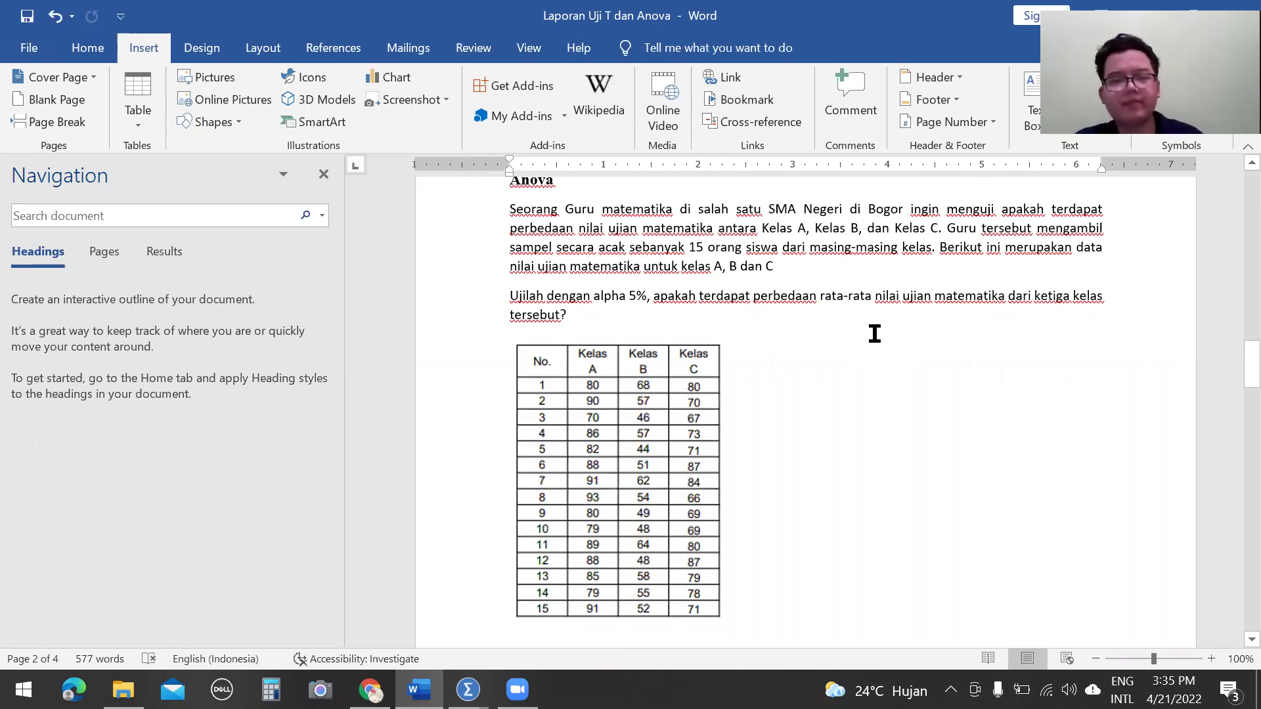
scroll(874, 333, down, 2)
scroll(858, 329, up, 1)
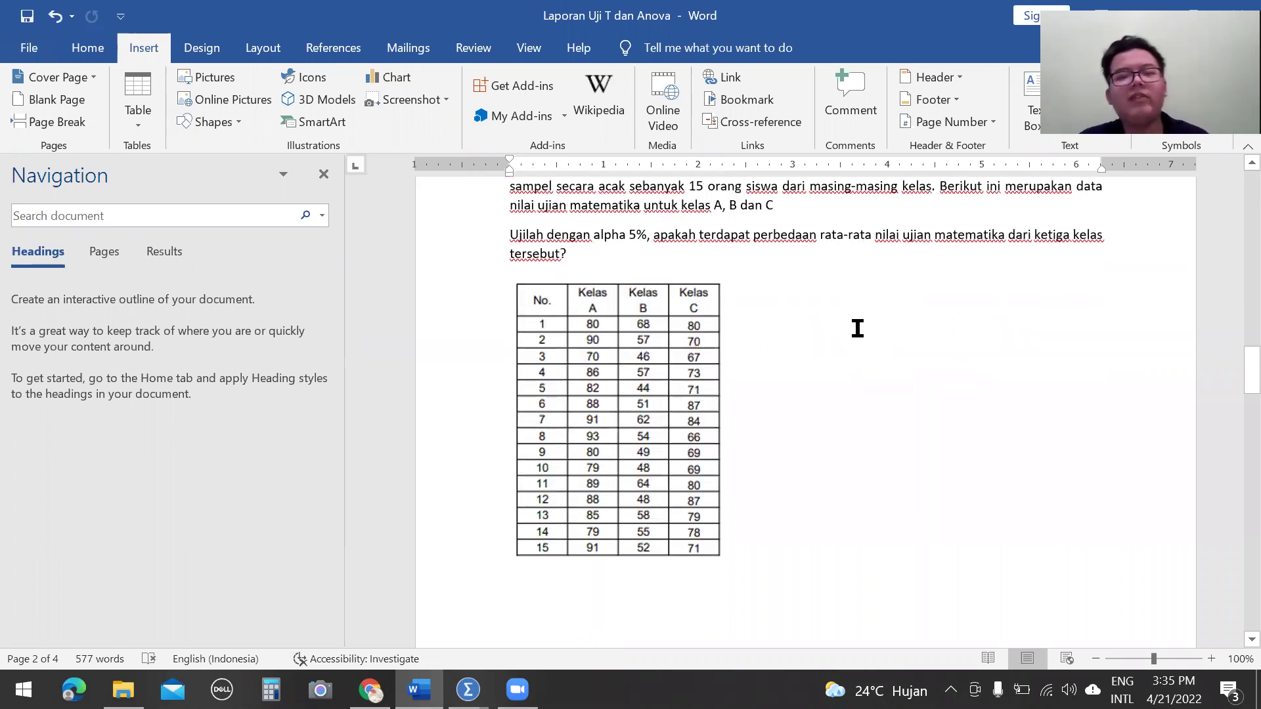
scroll(857, 329, up, 1)
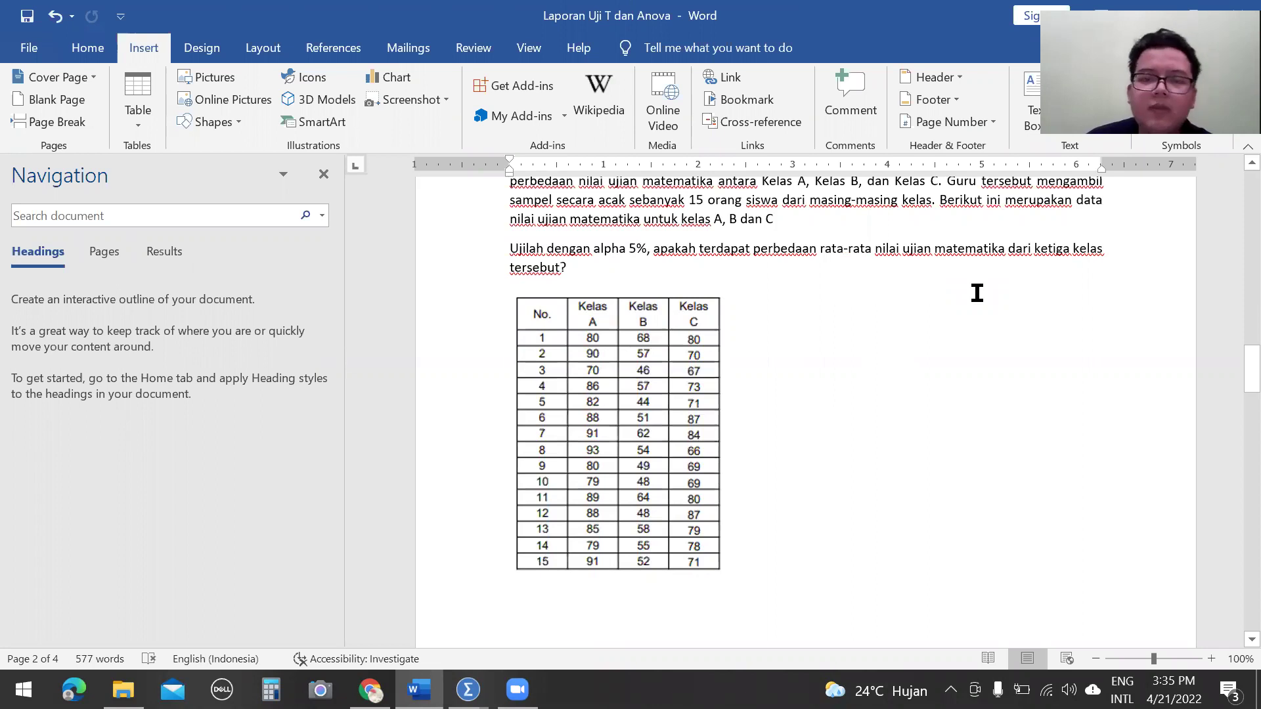
Examine the normality, homogeneity and mean-comparison hypotheses, the alpha level and the Kriteria Uji in the Anova section.
scroll(972, 295, down, 3)
scroll(970, 300, down, 8)
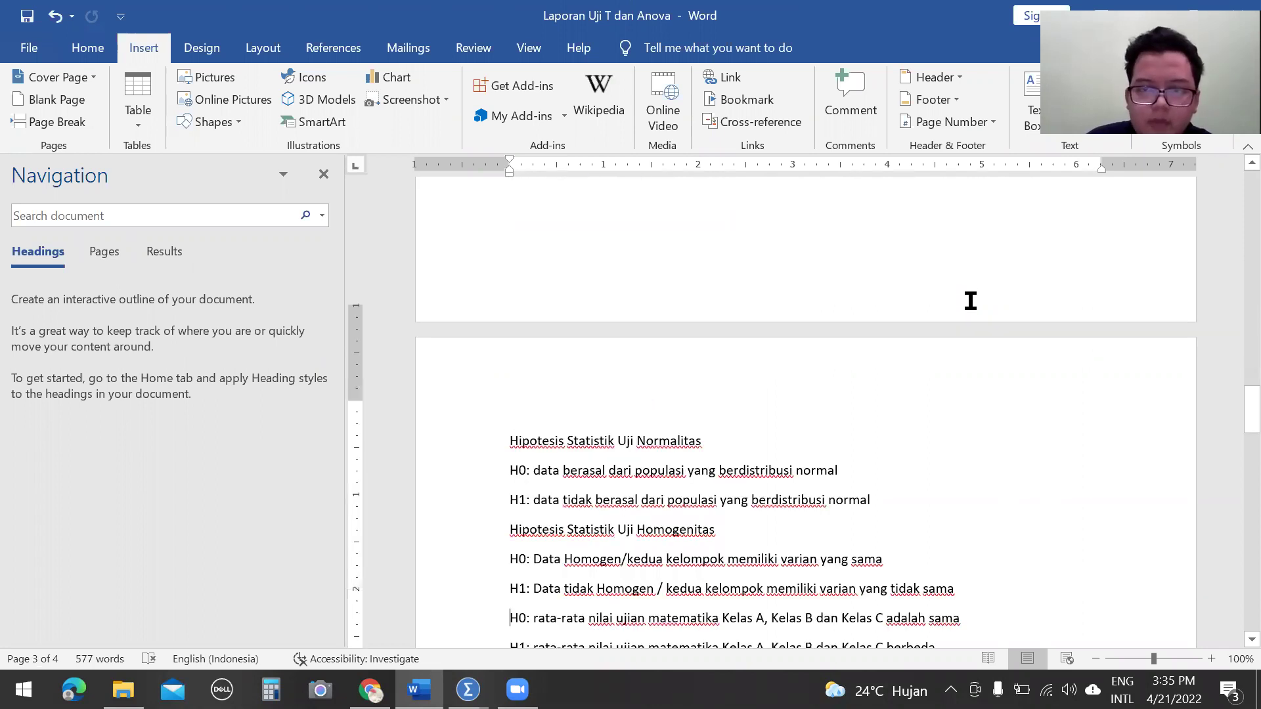
scroll(970, 300, down, 3)
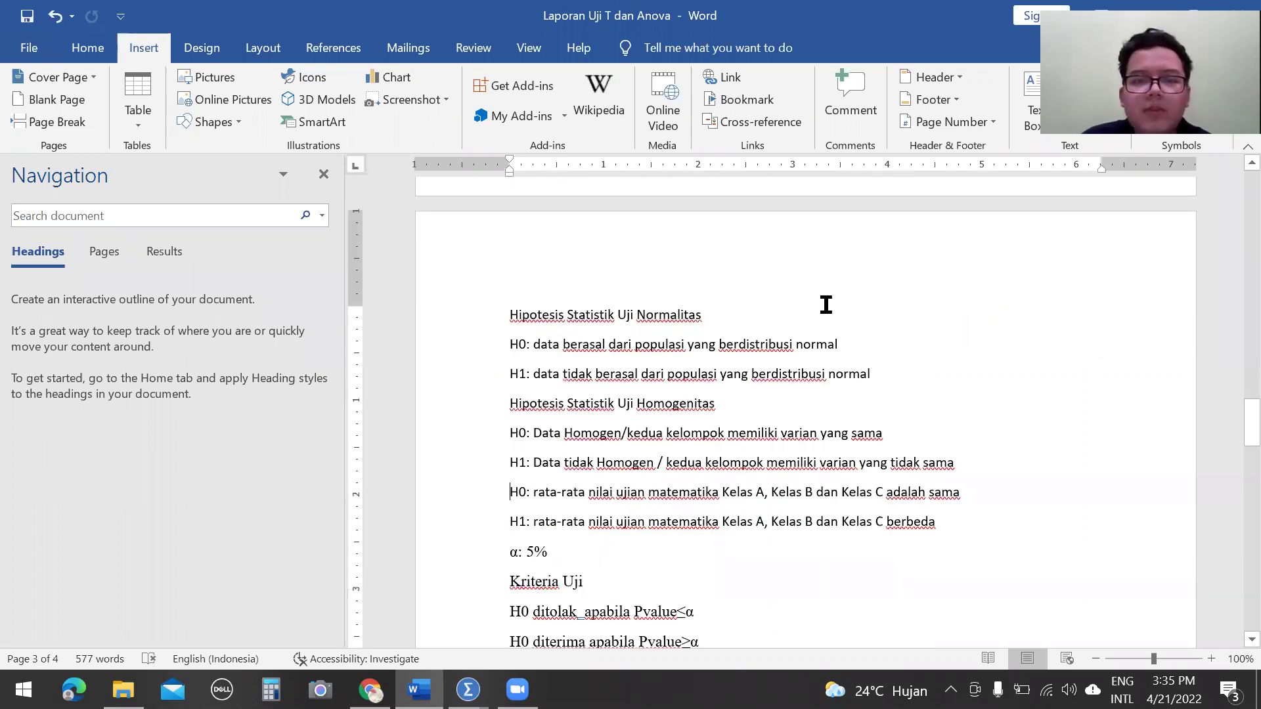
scroll(826, 304, down, 1)
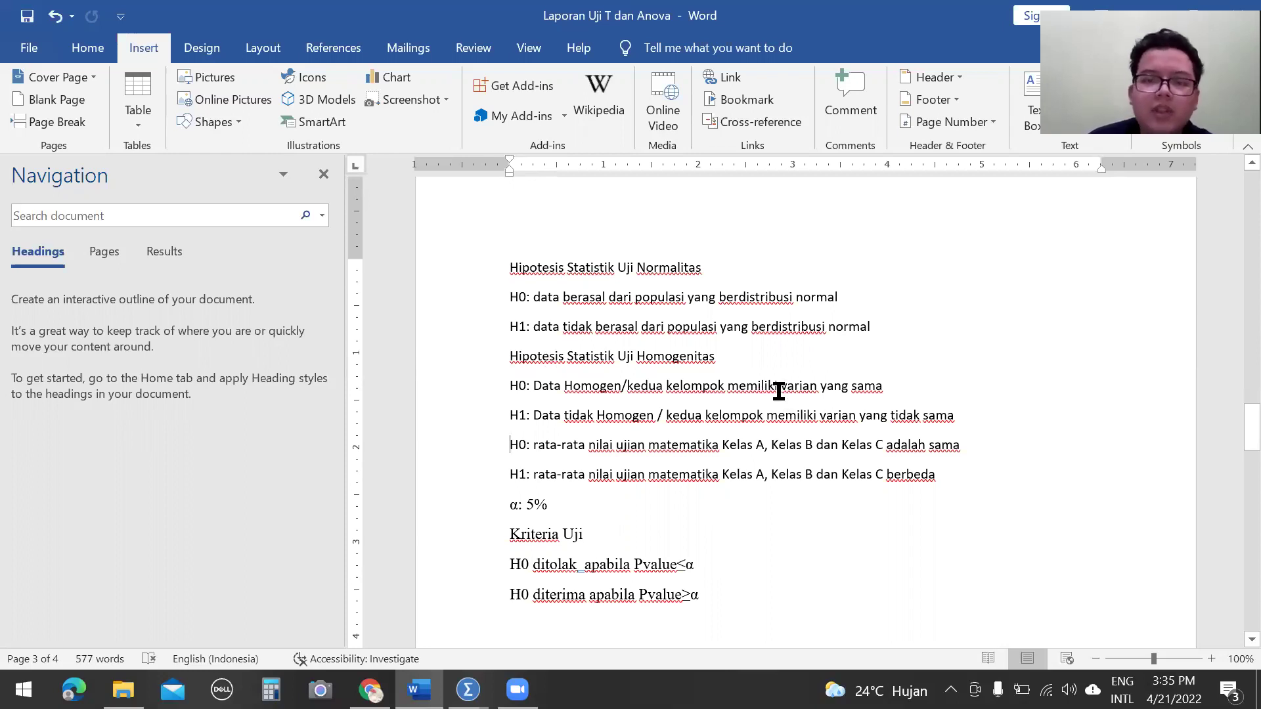
scroll(777, 390, down, 1)
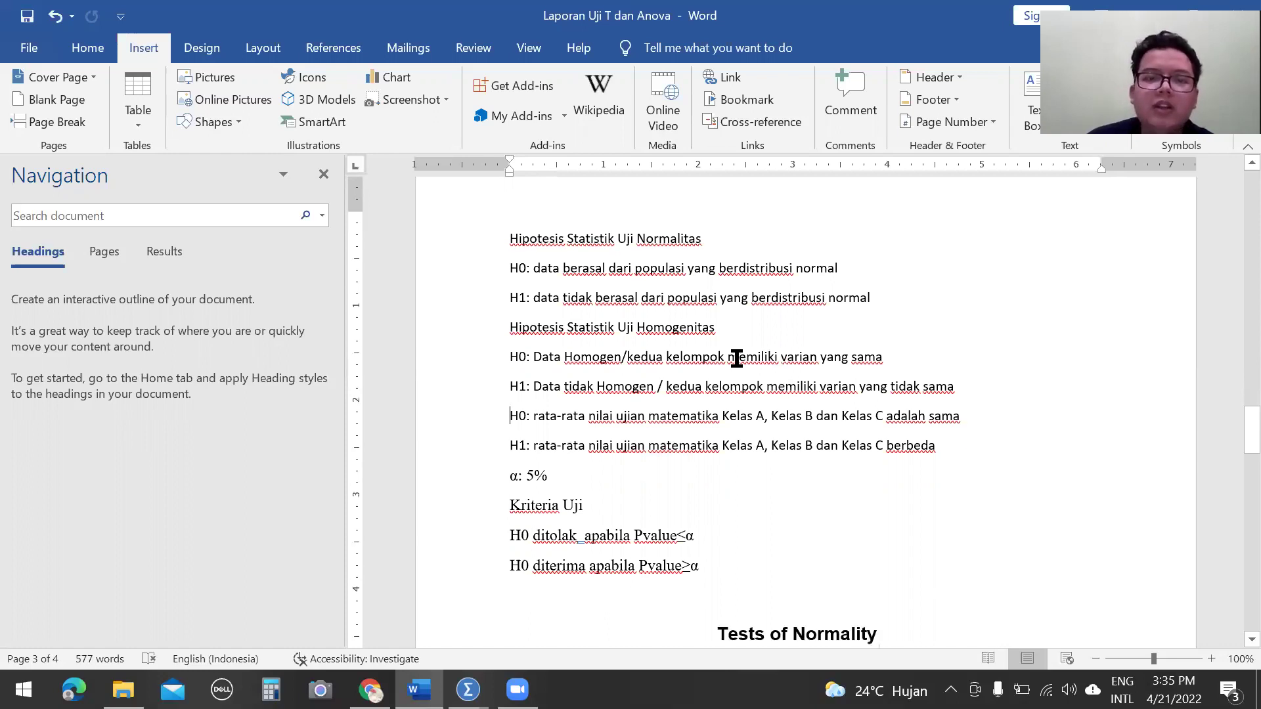
scroll(722, 311, down, 1)
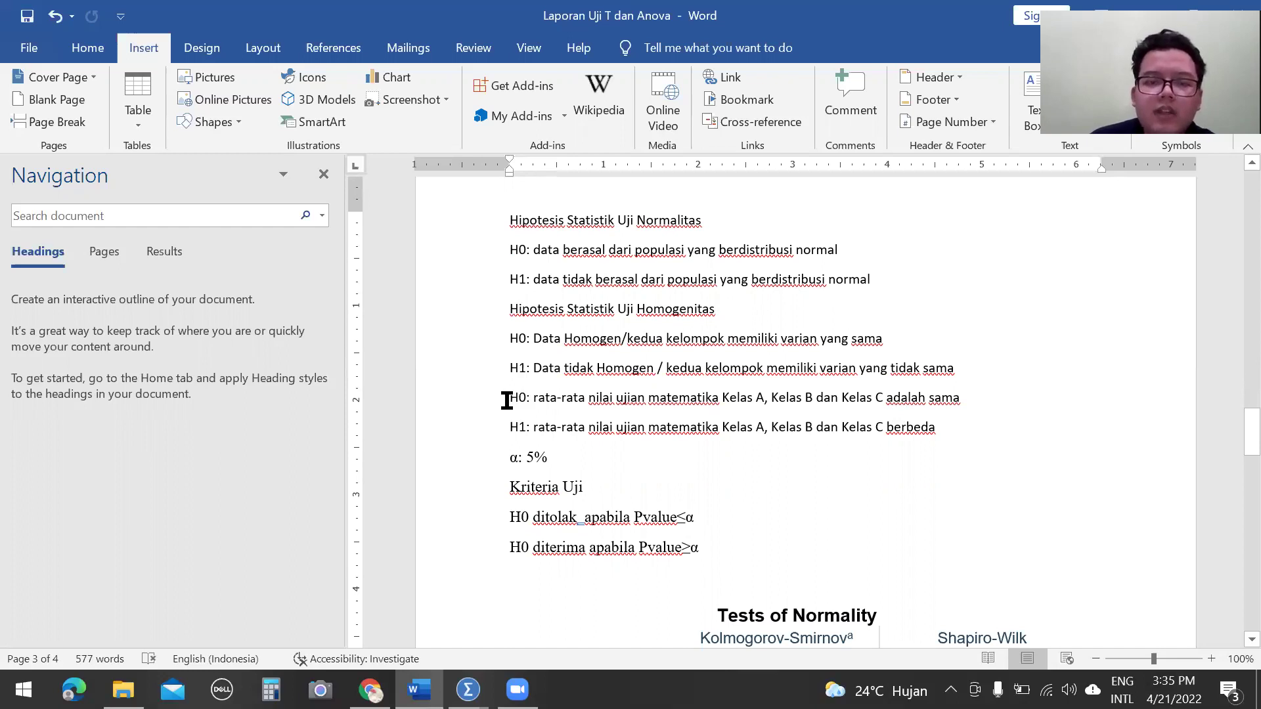
scroll(990, 368, down, 1)
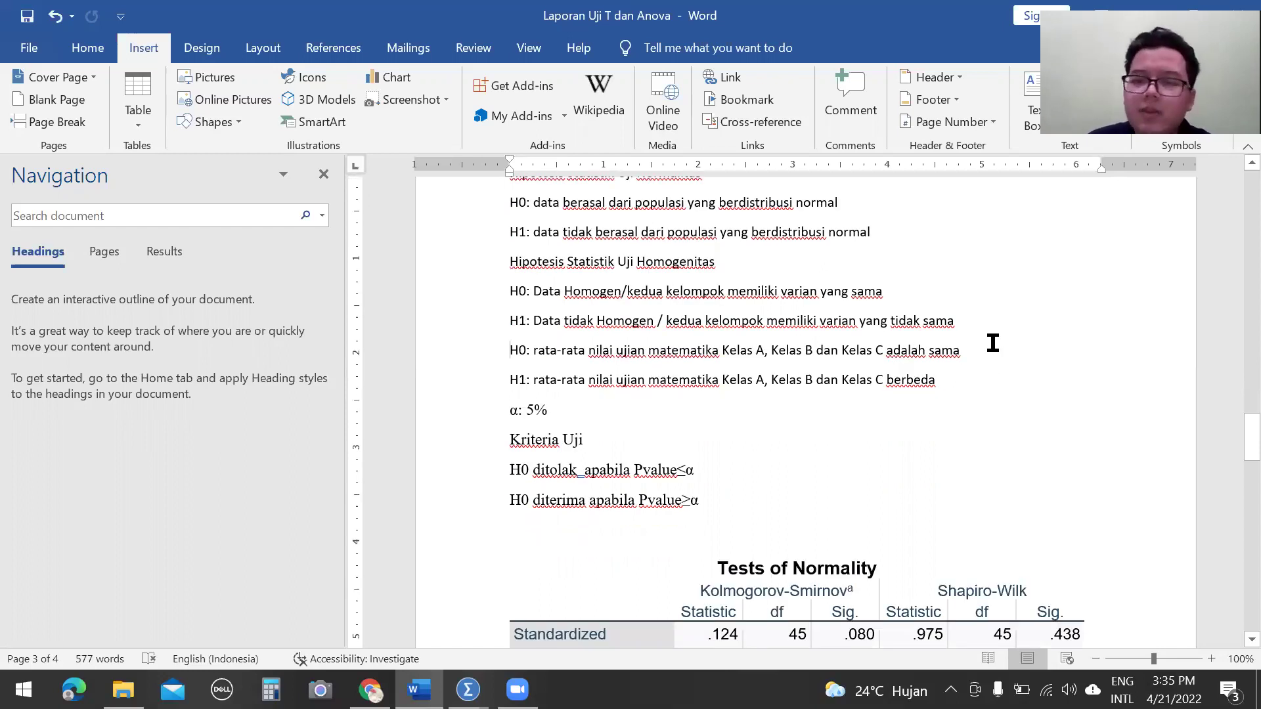
click(510, 393)
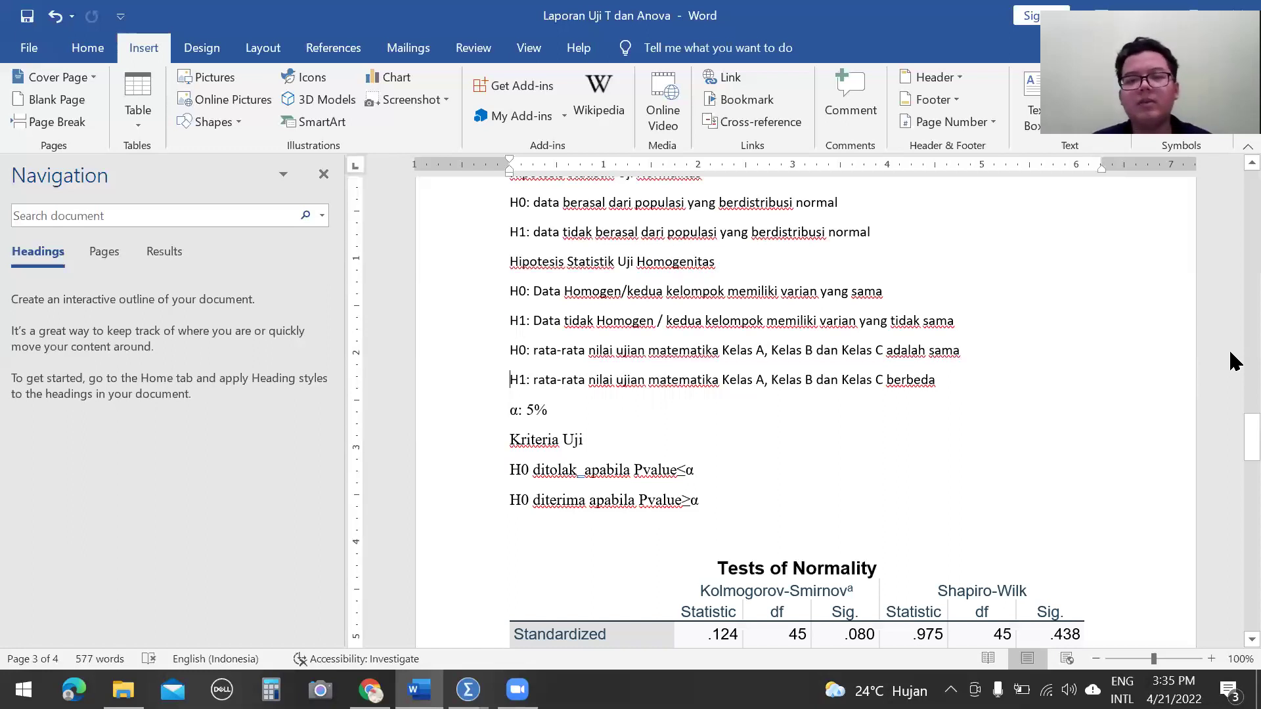
click(552, 415)
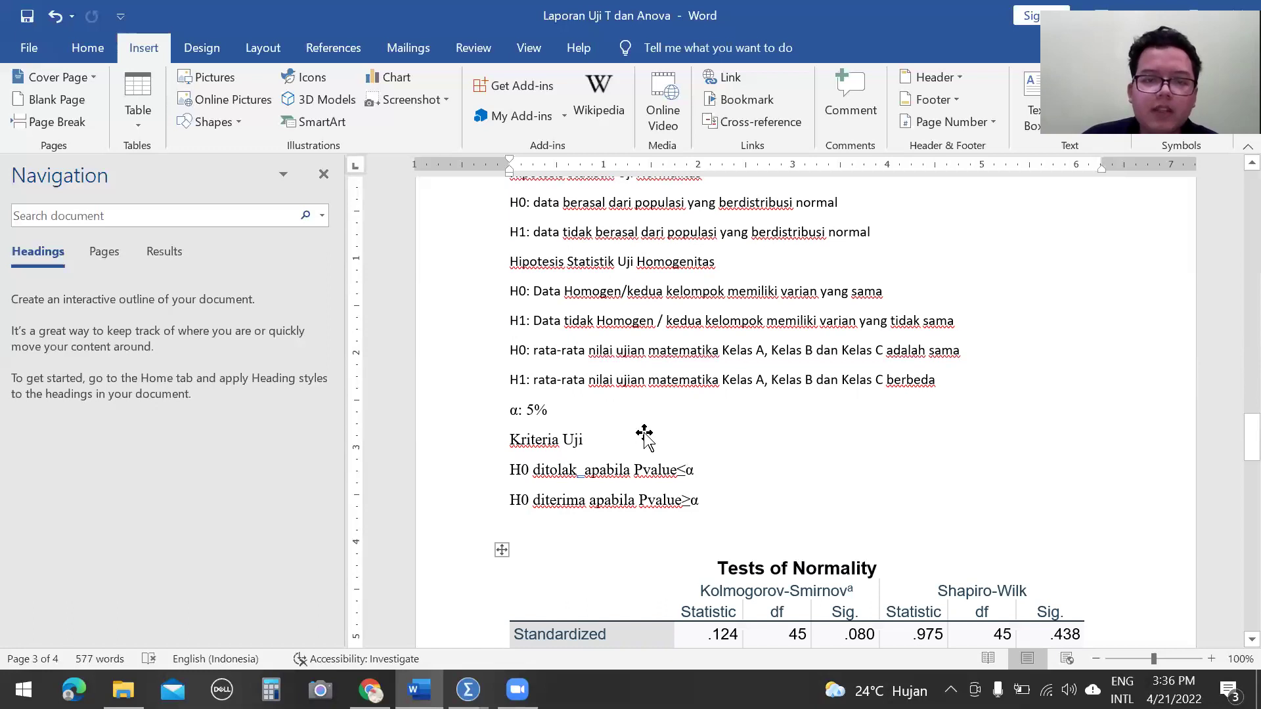
scroll(645, 435, up, 10)
scroll(737, 494, up, 1)
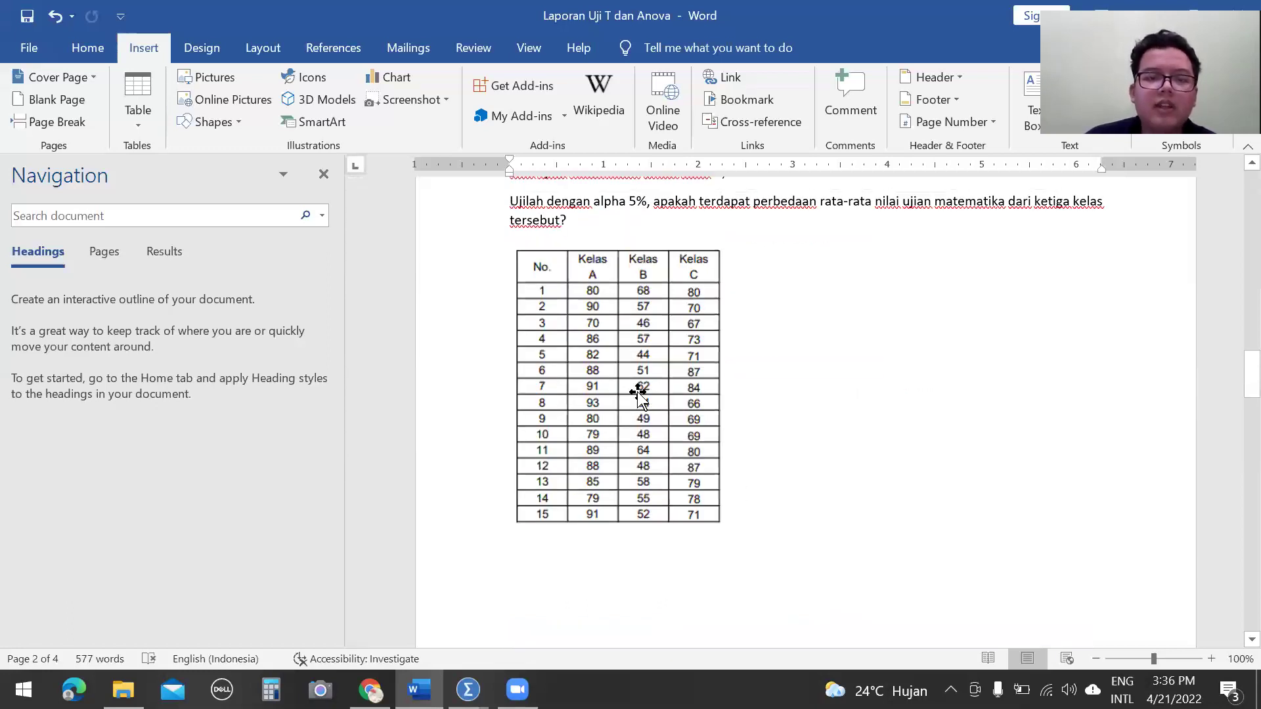
Switch to data anova.sav in SPSS and examine the scores of the three classes and the Nilai and Kelas variable definitions.
click(402, 587)
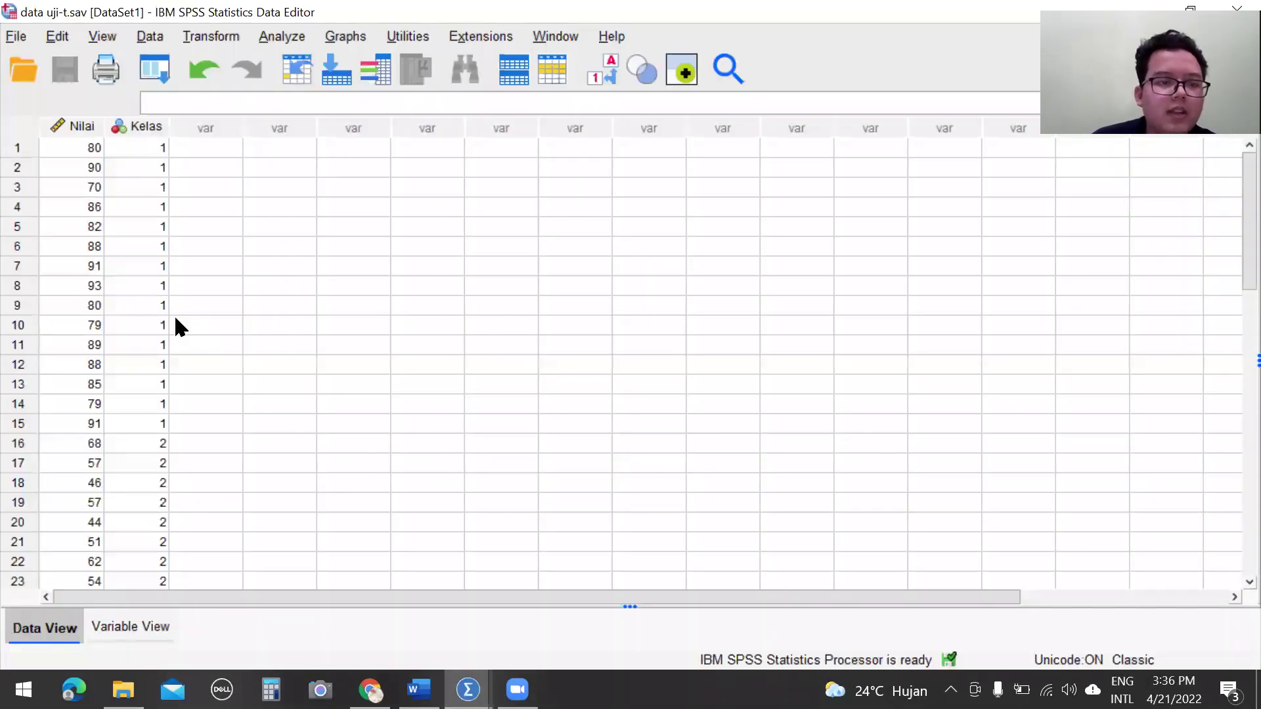
scroll(176, 317, down, 7)
scroll(175, 314, up, 4)
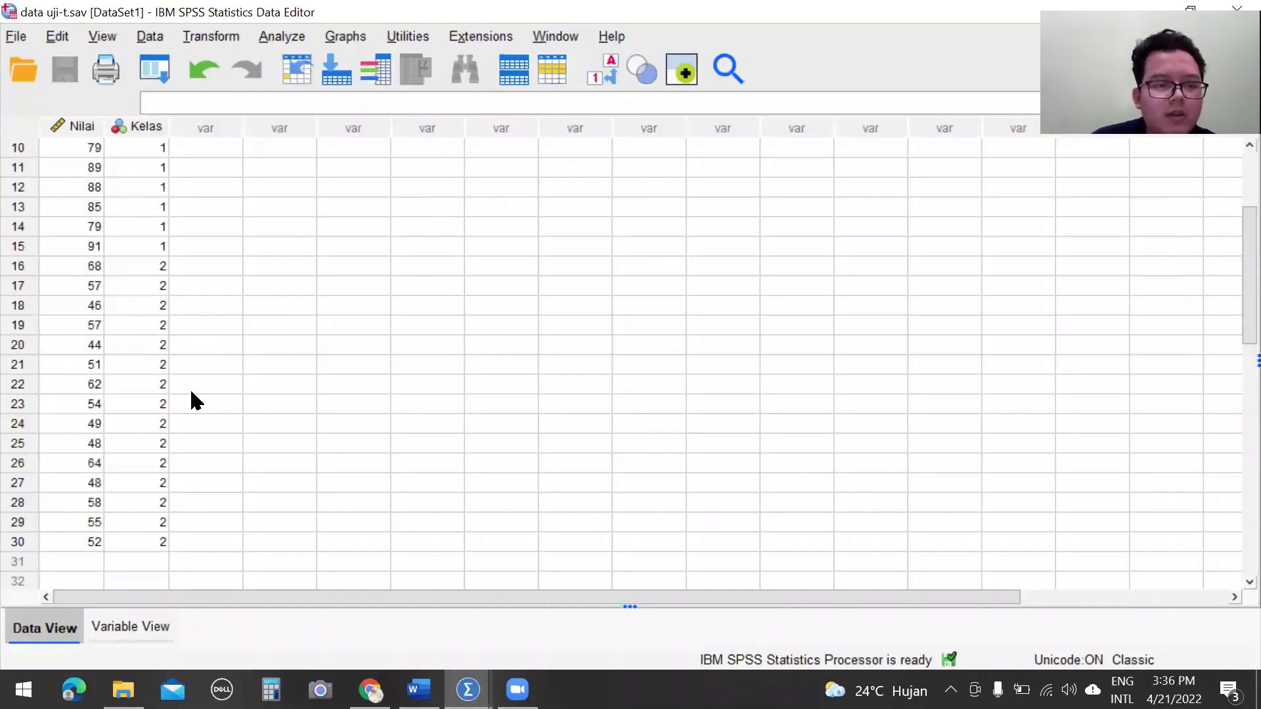
scroll(191, 400, up, 1)
mouse_move(468, 689)
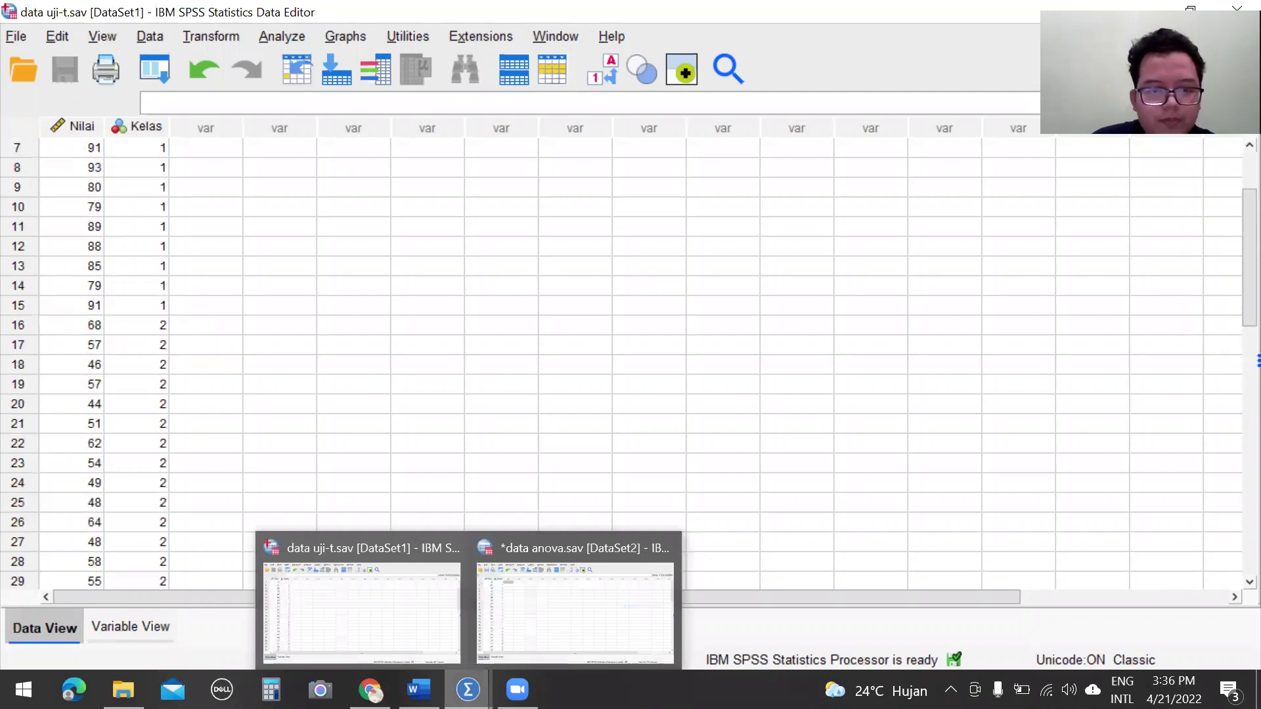
key(alt+Tab)
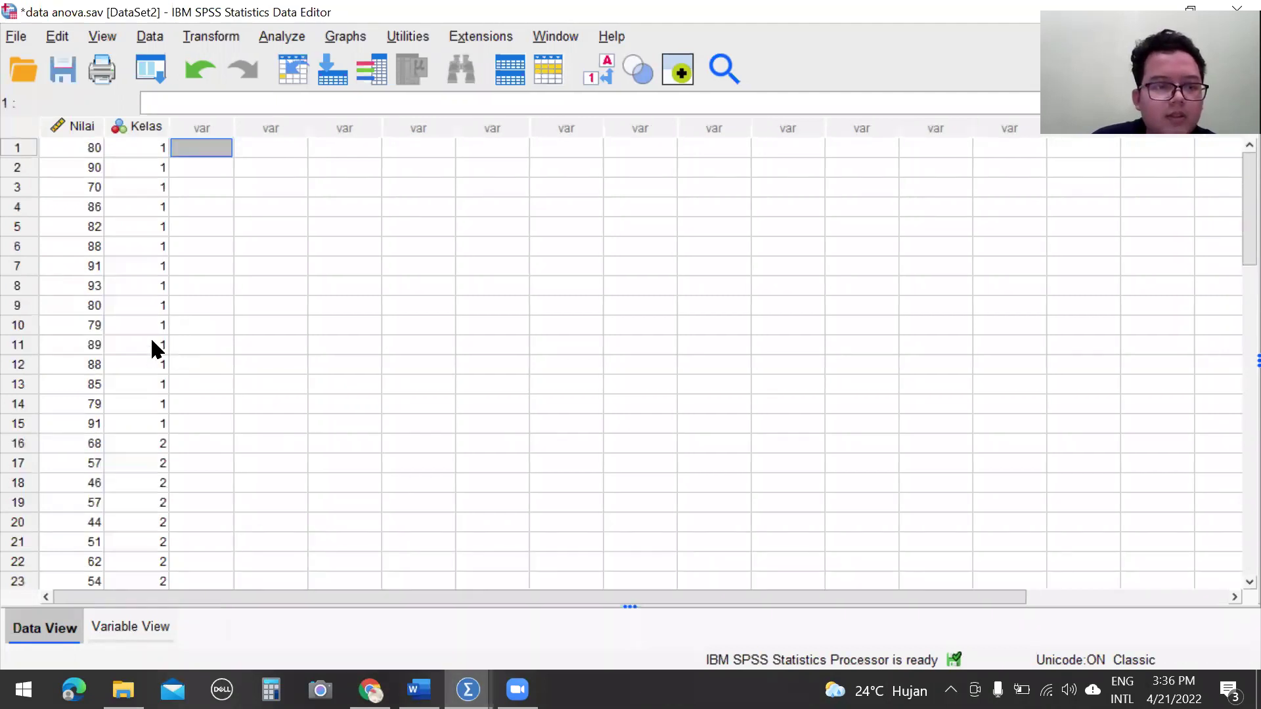
scroll(151, 337, down, 4)
scroll(152, 337, down, 2)
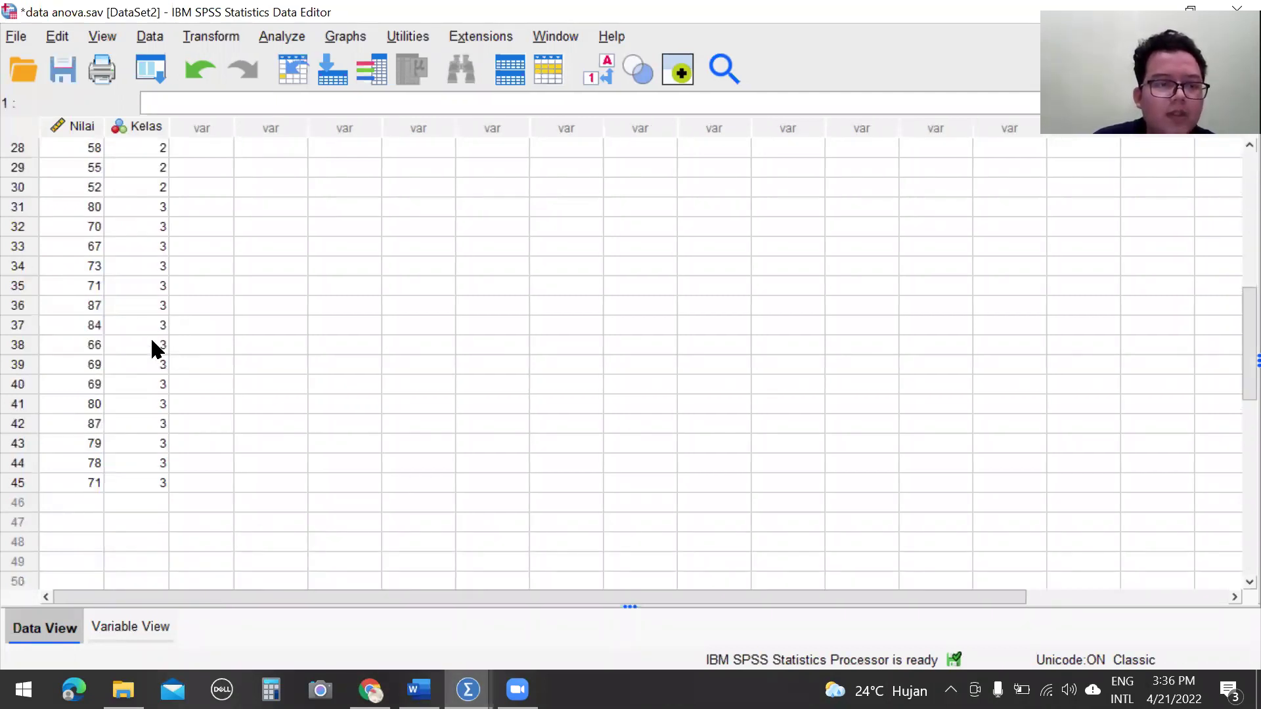
scroll(151, 336, up, 7)
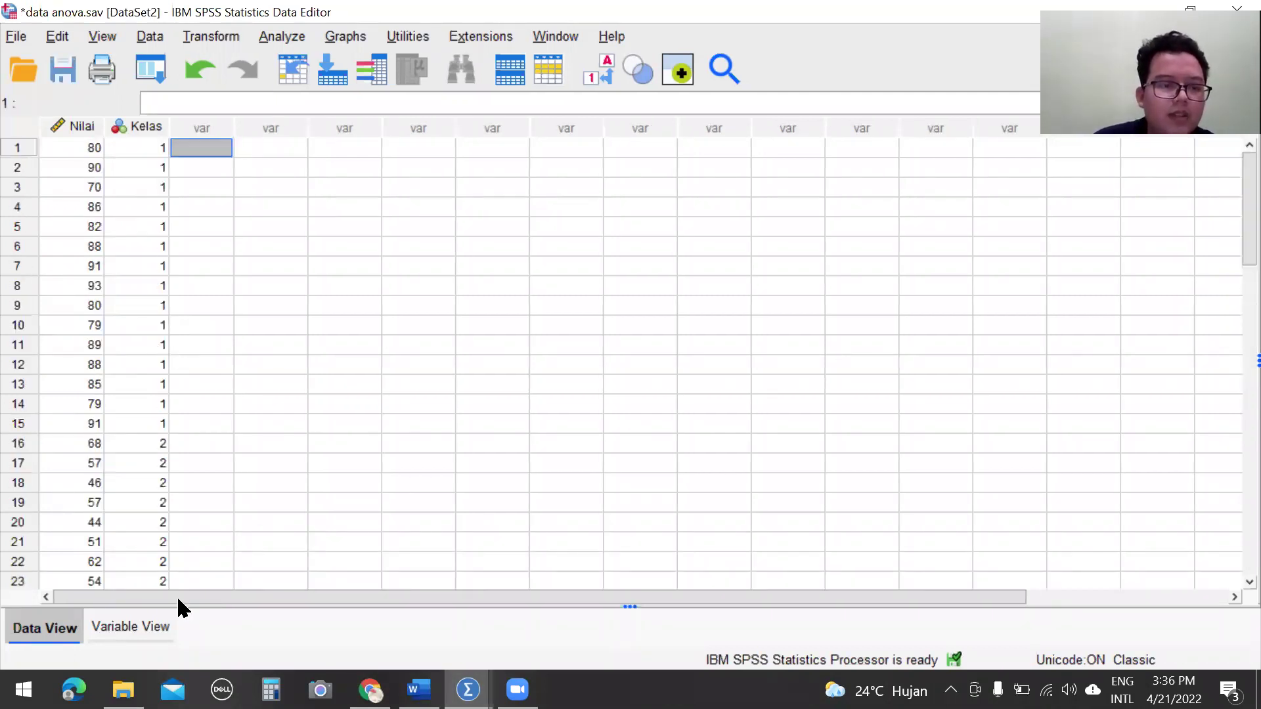
click(160, 631)
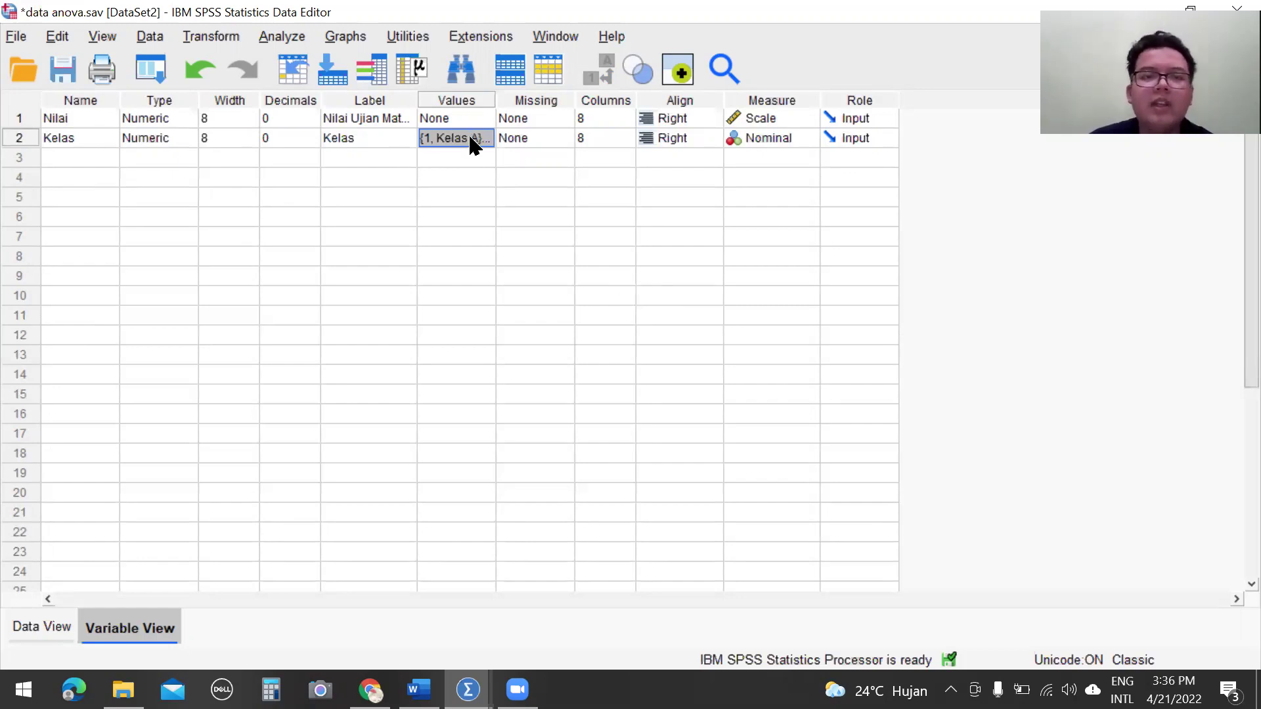
click(44, 629)
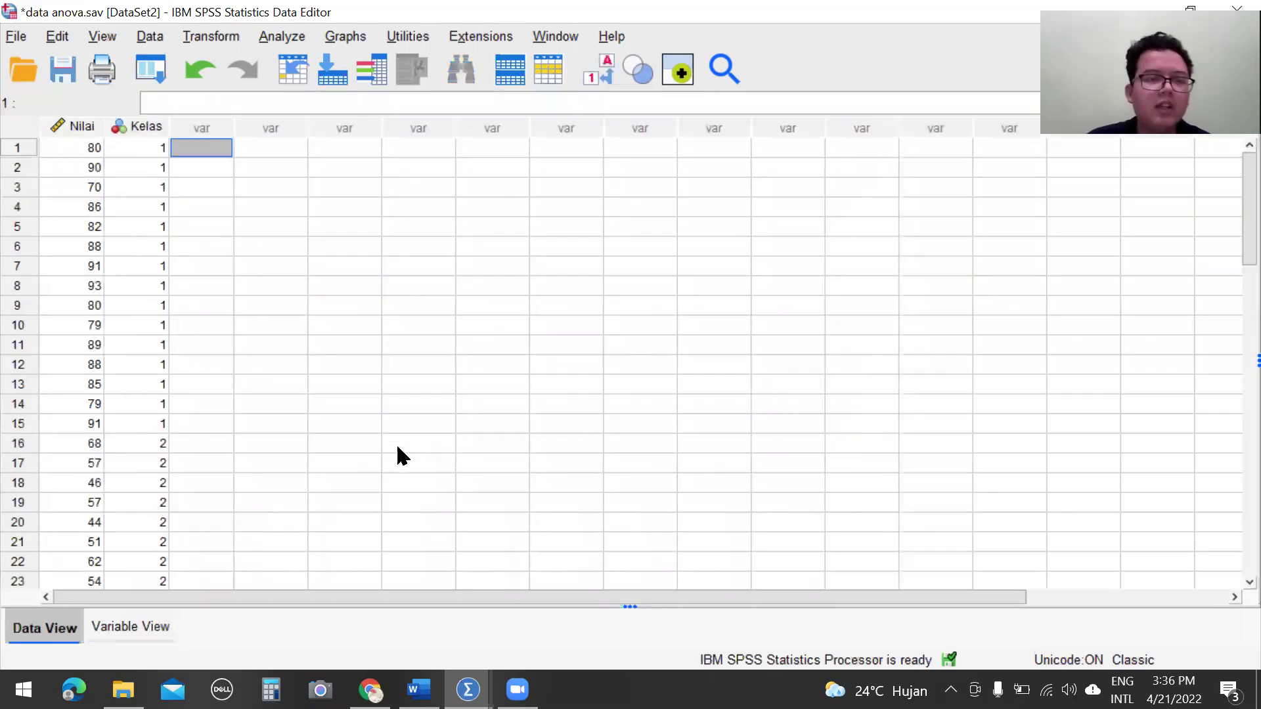
Open the General Linear Model Univariate analysis and remove the previously assigned dependent variable and fixed factor.
click(282, 38)
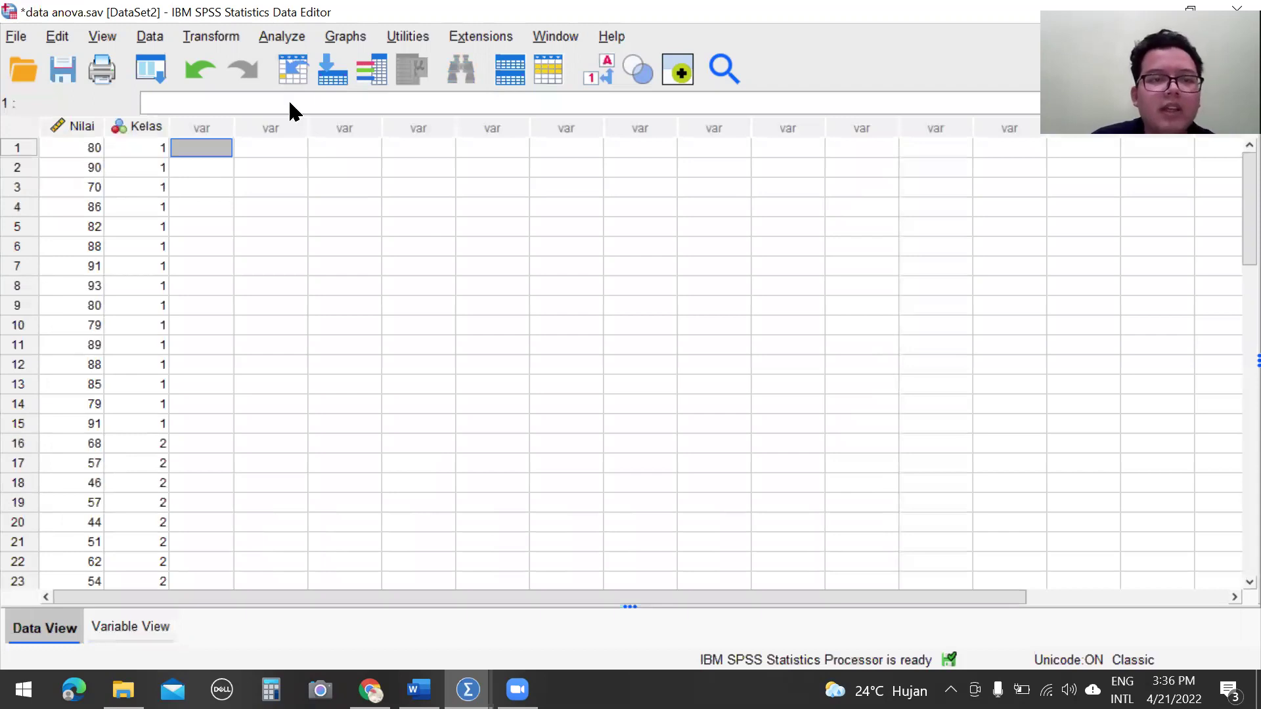
mouse_move(332, 187)
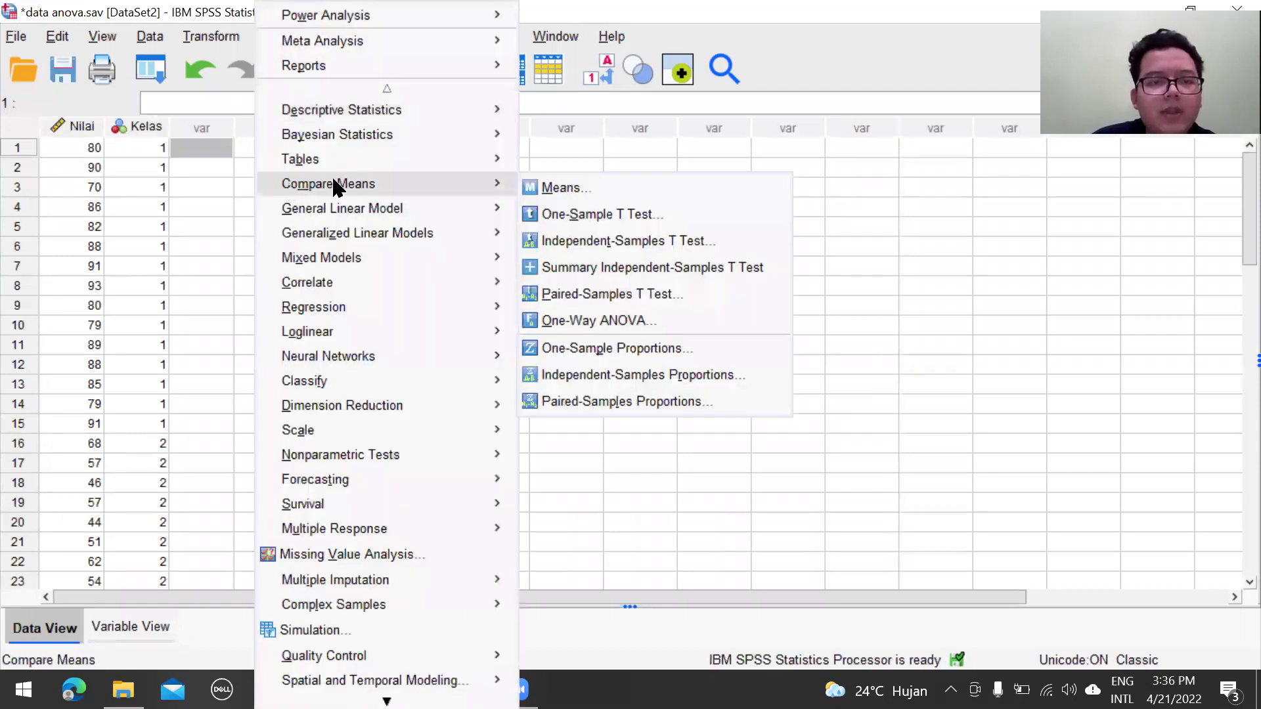
mouse_move(370, 209)
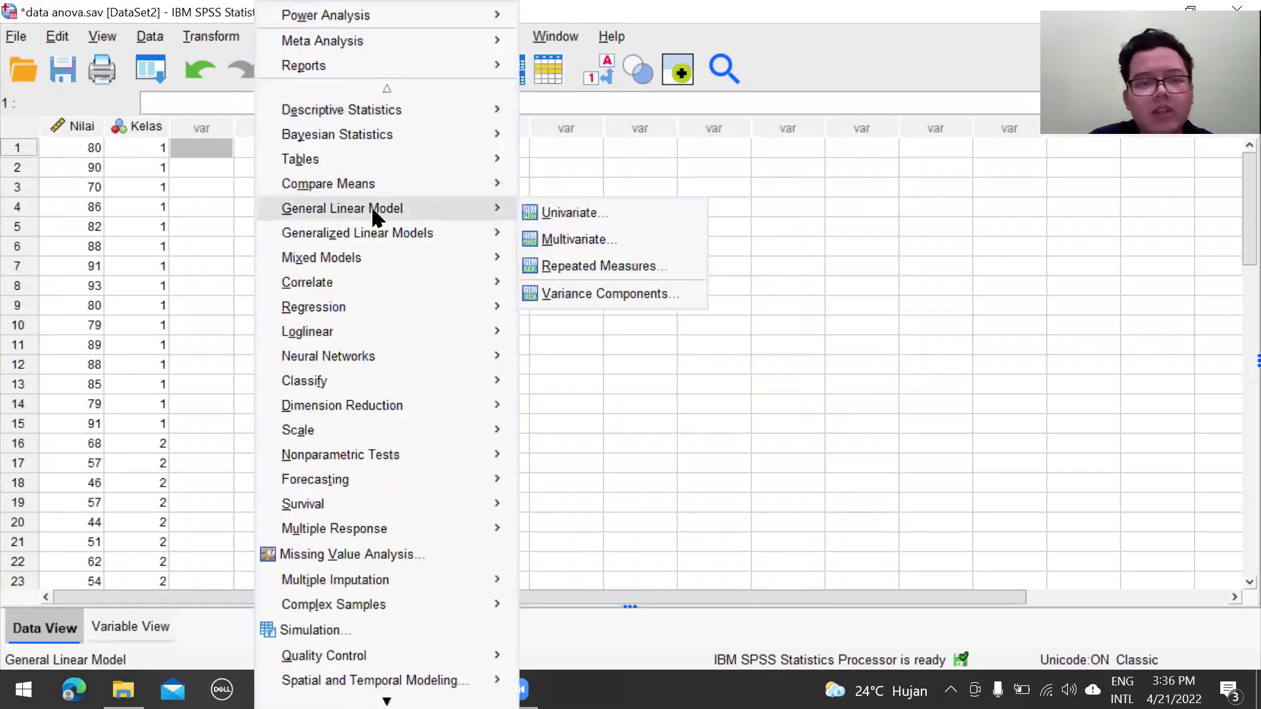
click(581, 212)
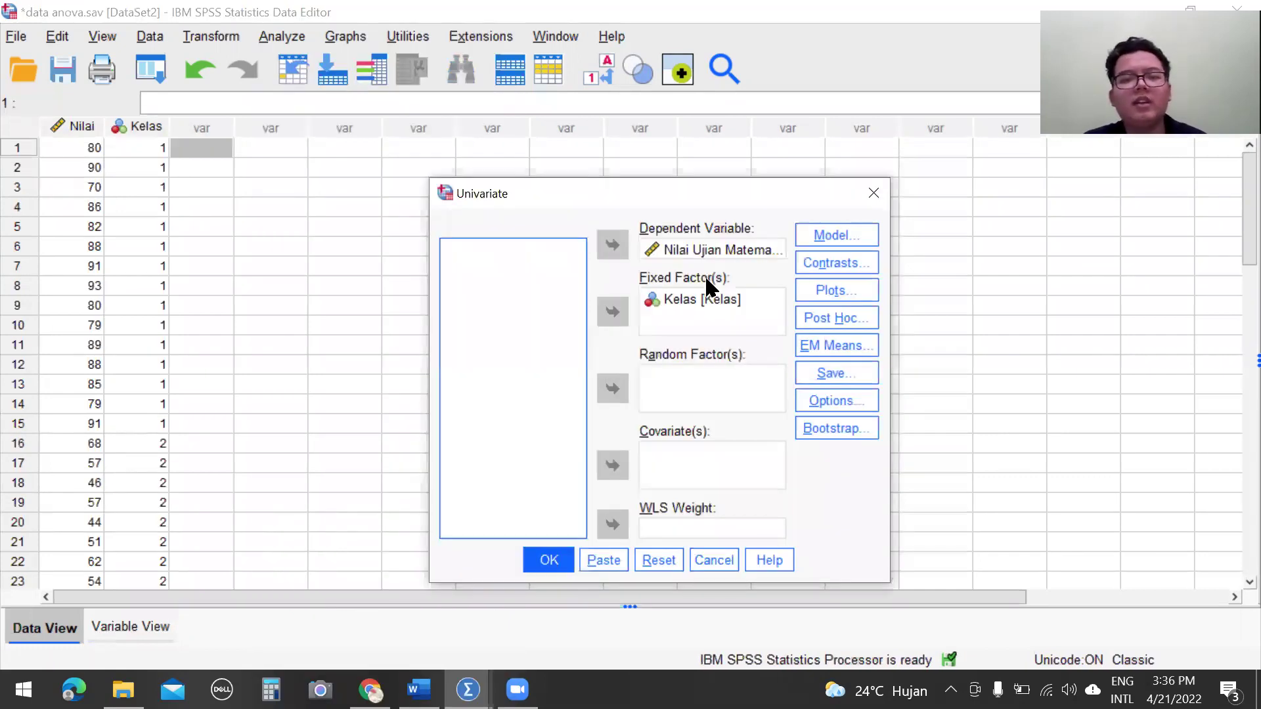
click(693, 251)
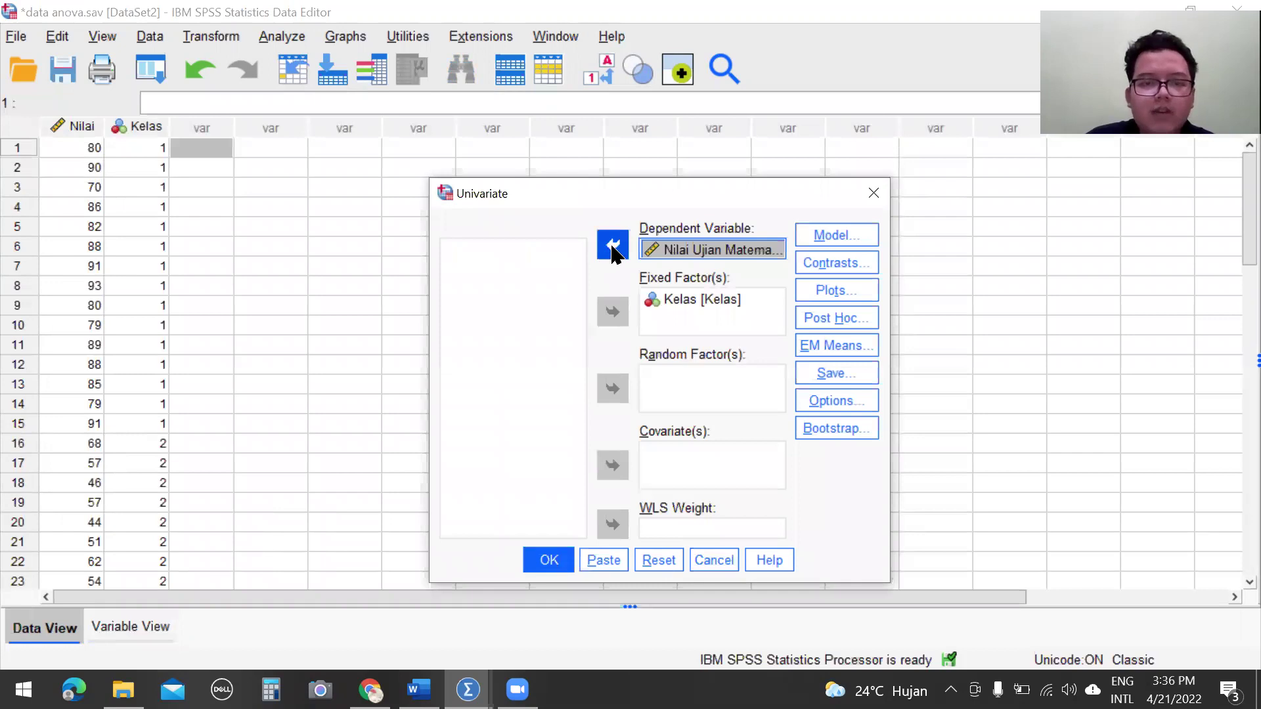
click(612, 245)
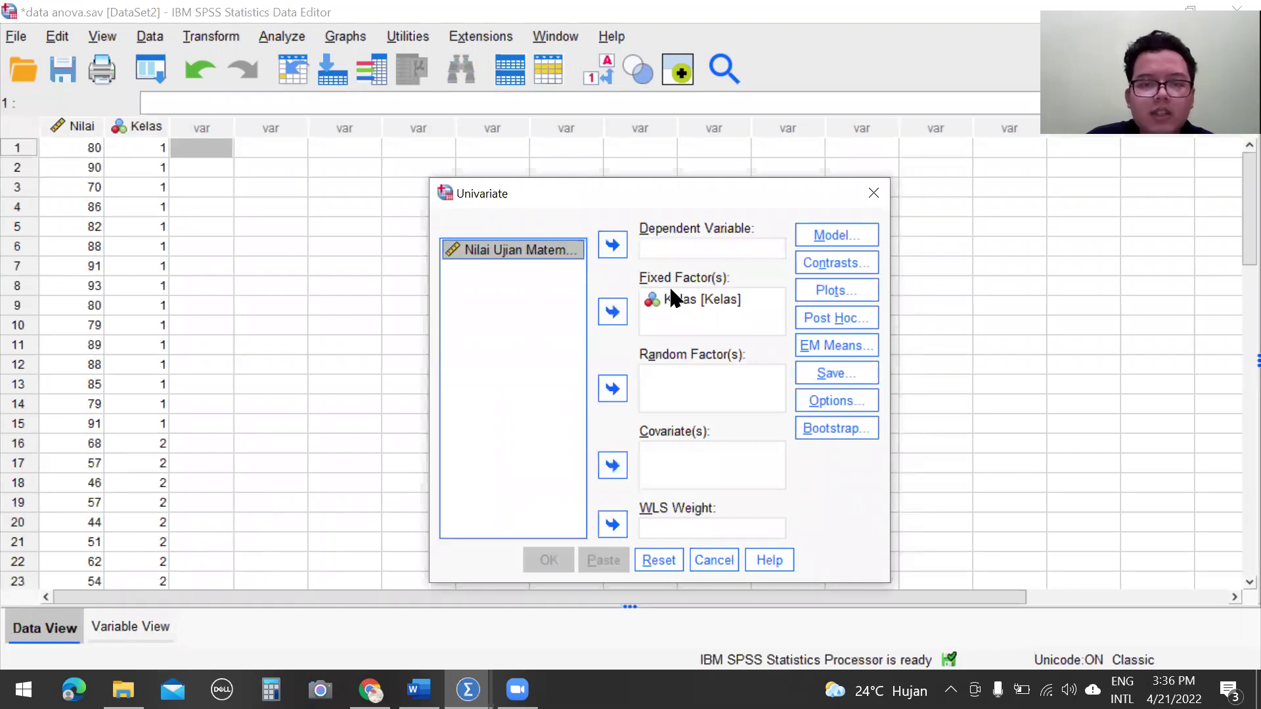
click(612, 314)
Assign Nilai Ujian Matematika as the dependent variable and Kelas as the fixed factor.
click(532, 250)
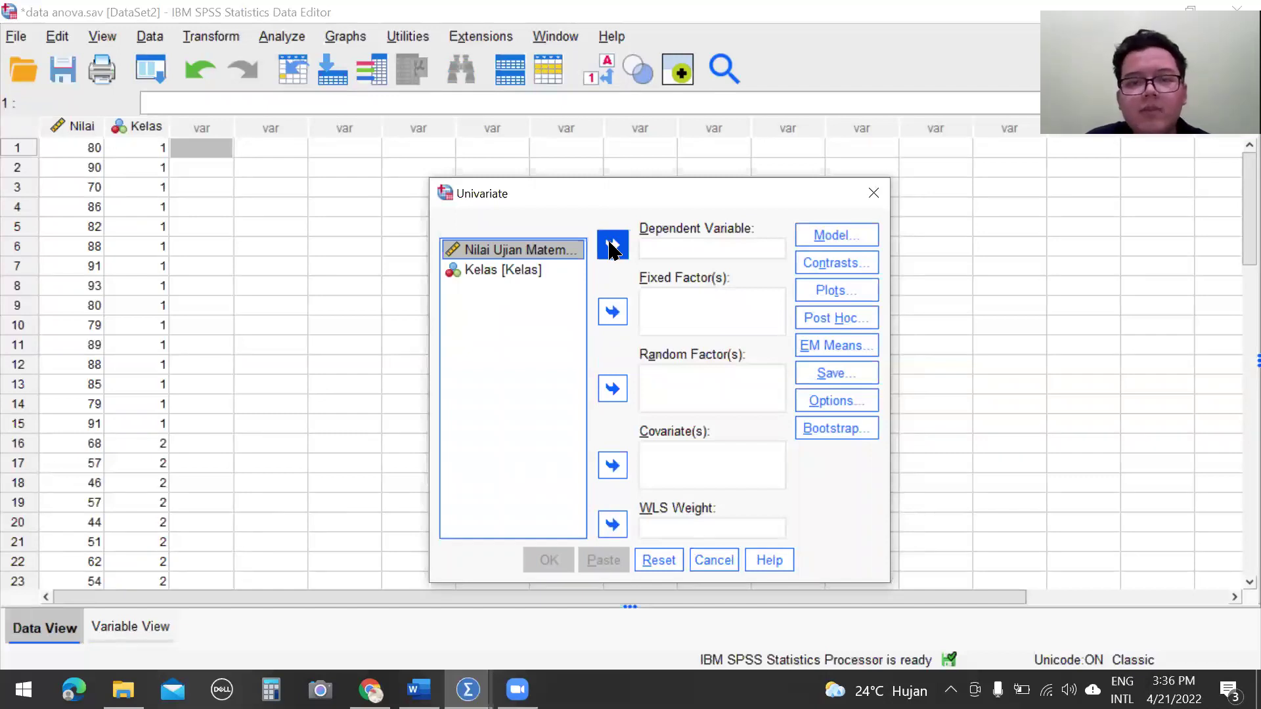
click(612, 246)
click(533, 253)
click(617, 313)
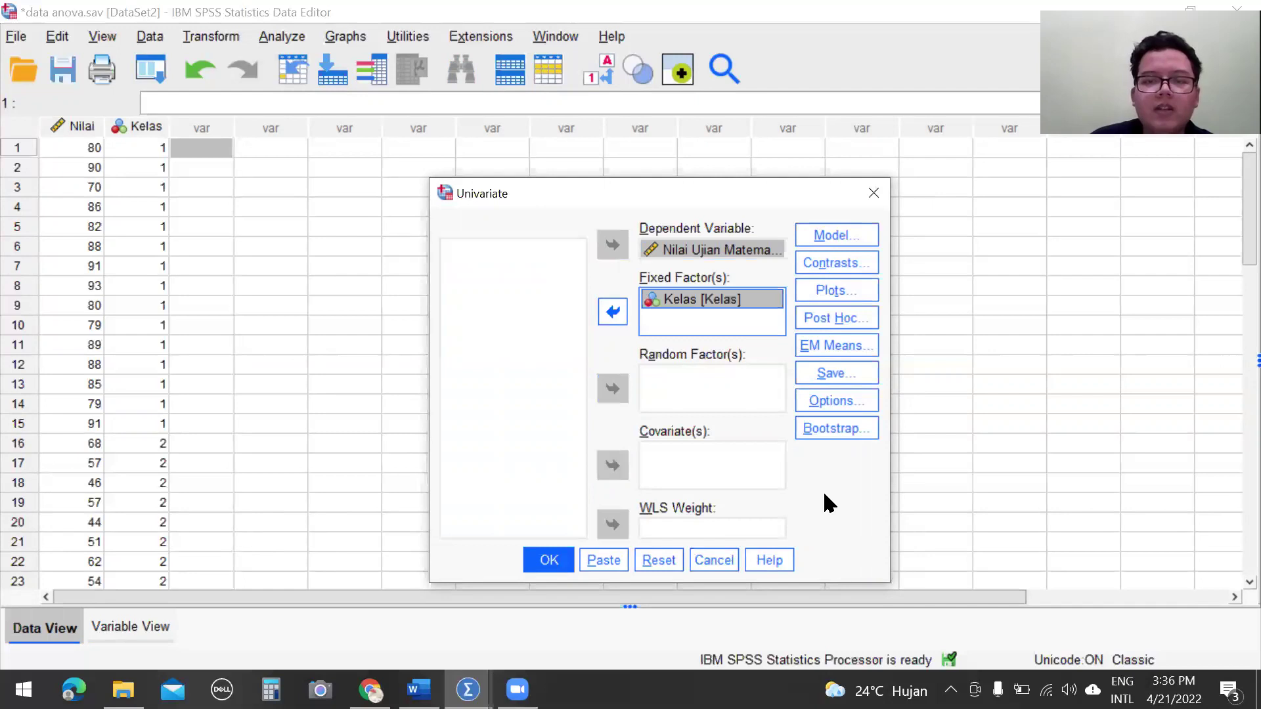
Save the standardized residuals as a new variable and request Duncan post hoc tests for Kelas.
click(824, 375)
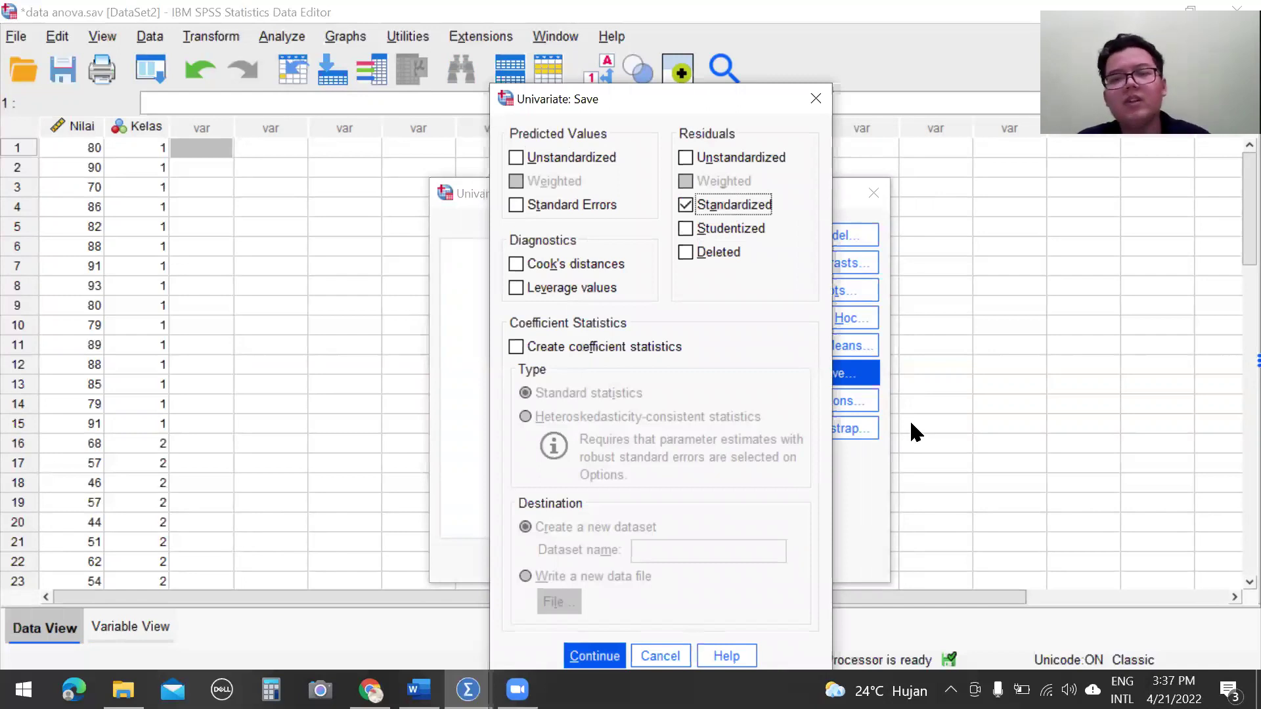
click(851, 319)
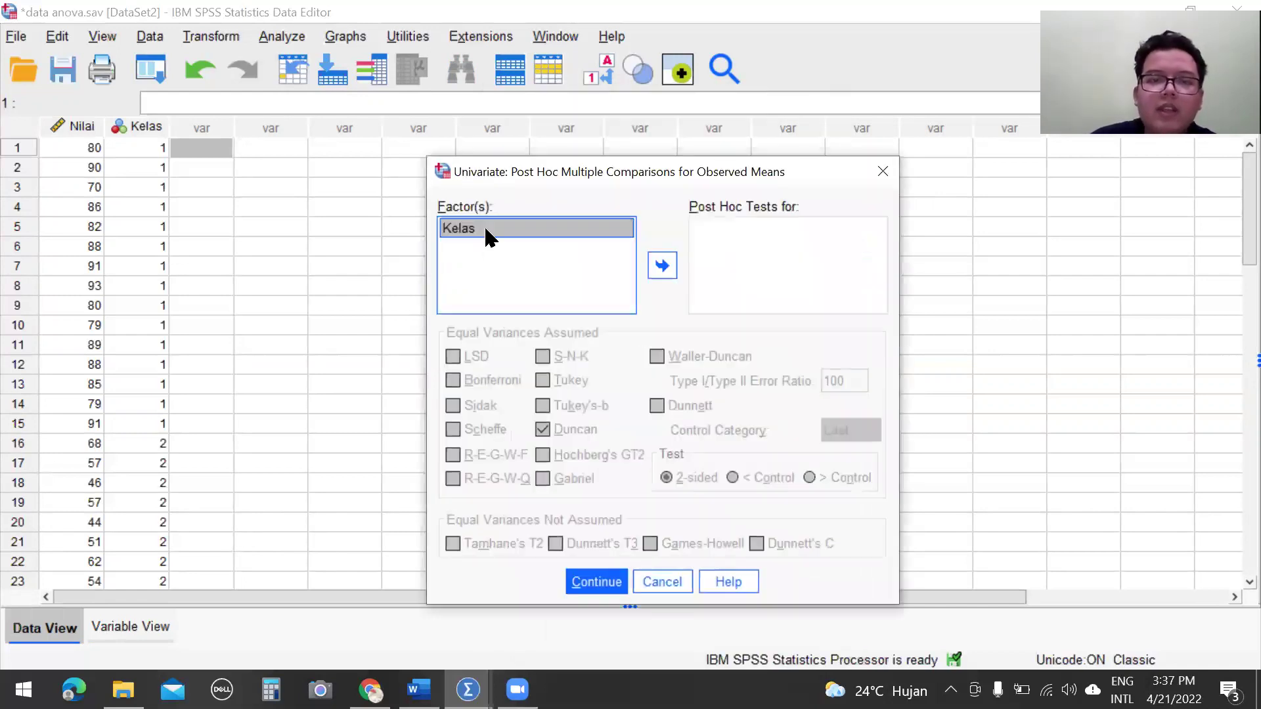
click(663, 266)
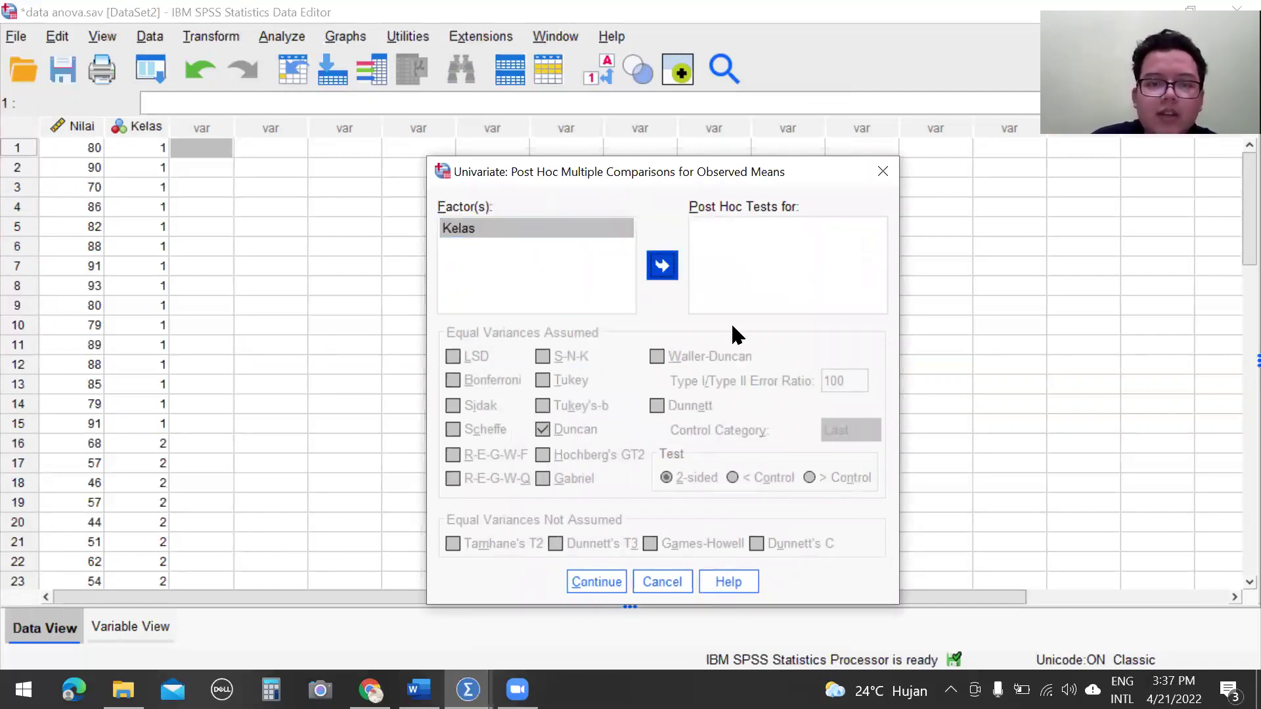
click(543, 431)
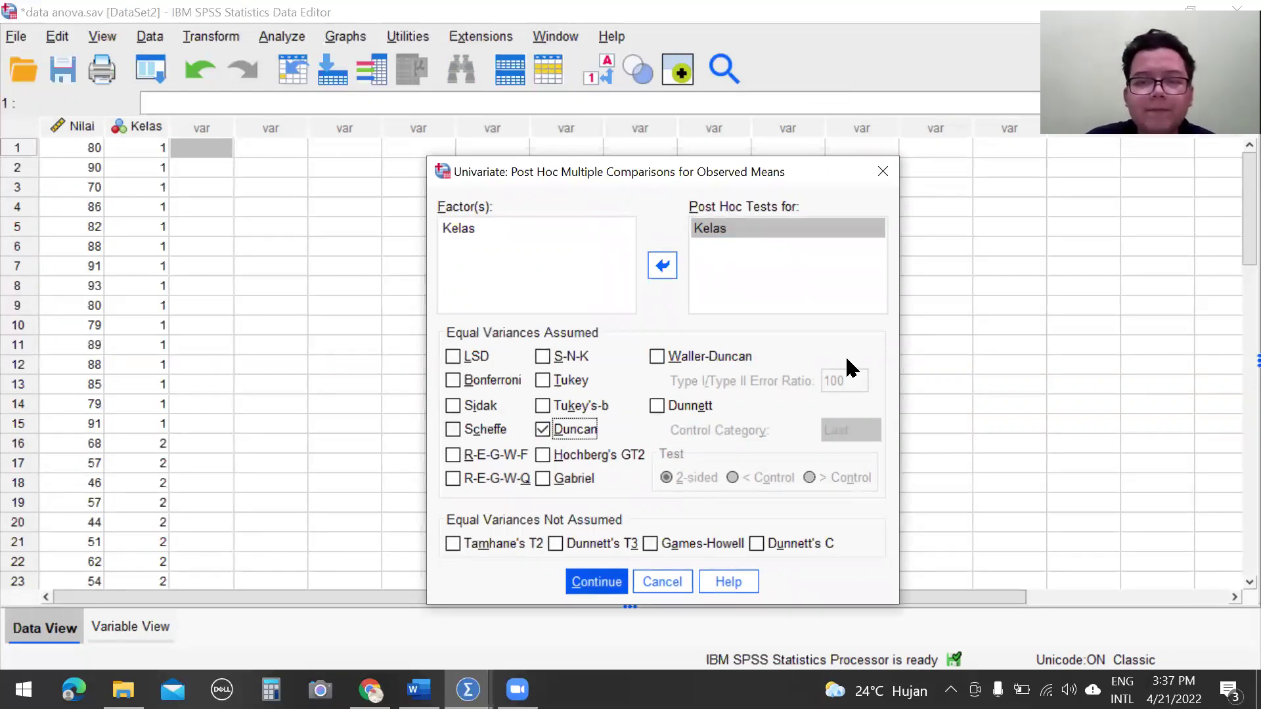
key(Return)
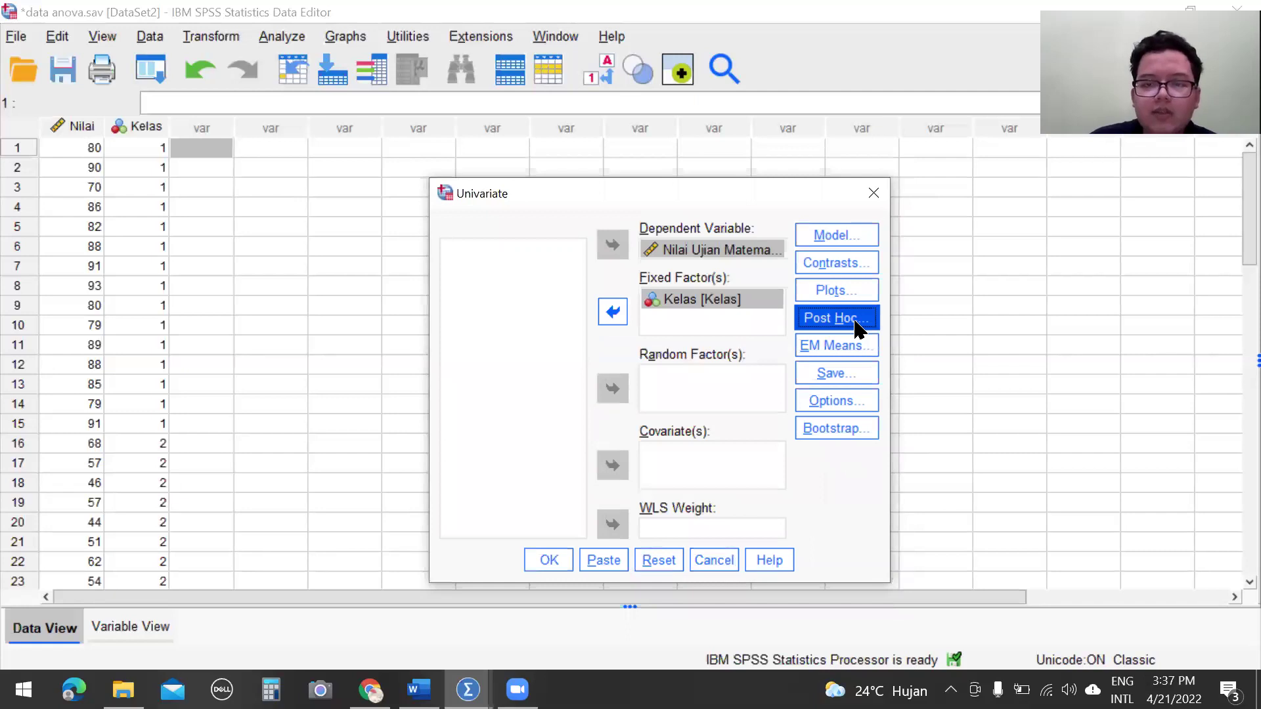
Enable descriptive statistics and homogeneity tests at the .05 significance level, and run the Univariate analysis.
click(845, 403)
click(455, 190)
click(696, 189)
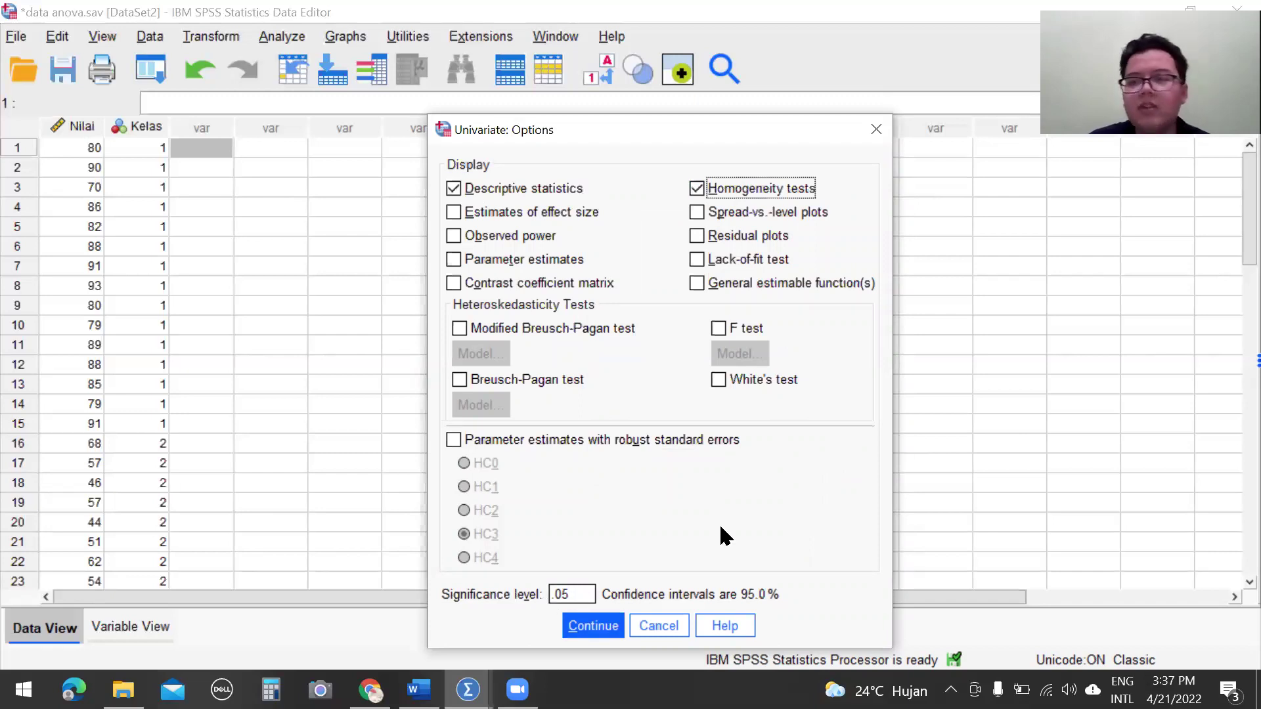
click(581, 625)
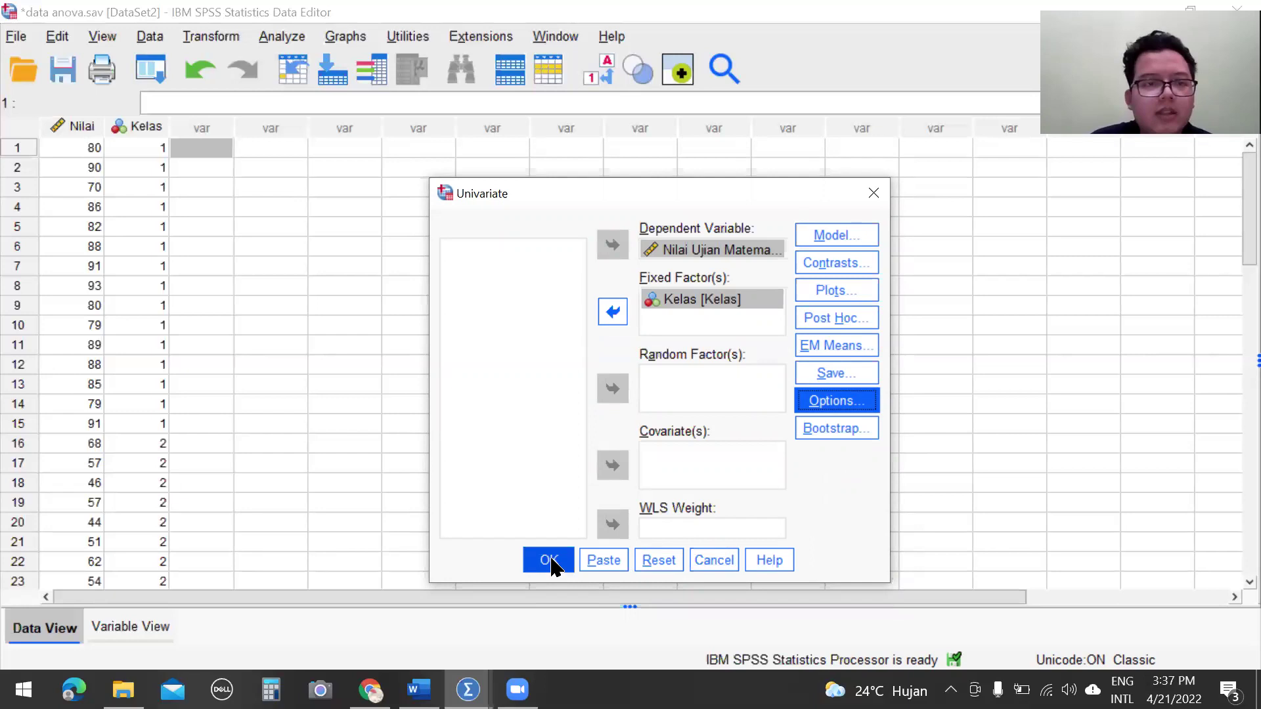
click(549, 562)
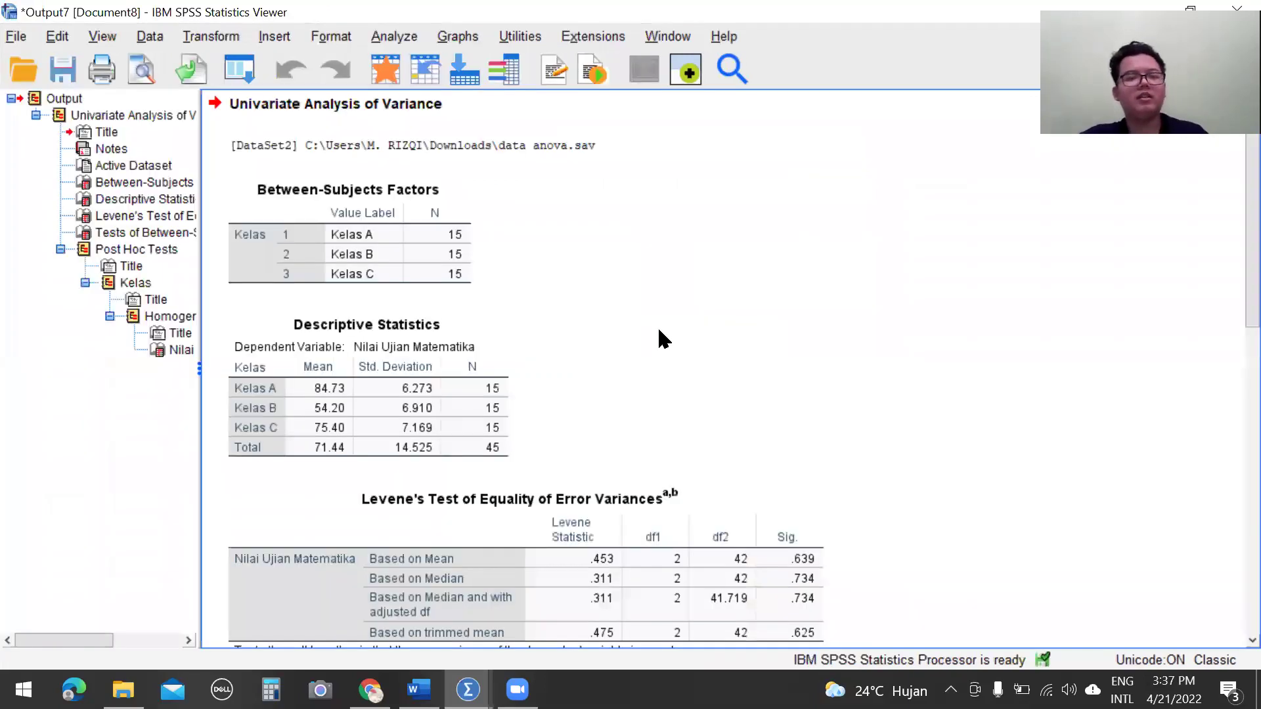
Examine the Between-Subjects Factors, Descriptive Statistics and Levene's Test of Equality of Error Variances tables in the output.
scroll(658, 331, down, 15)
scroll(661, 337, up, 8)
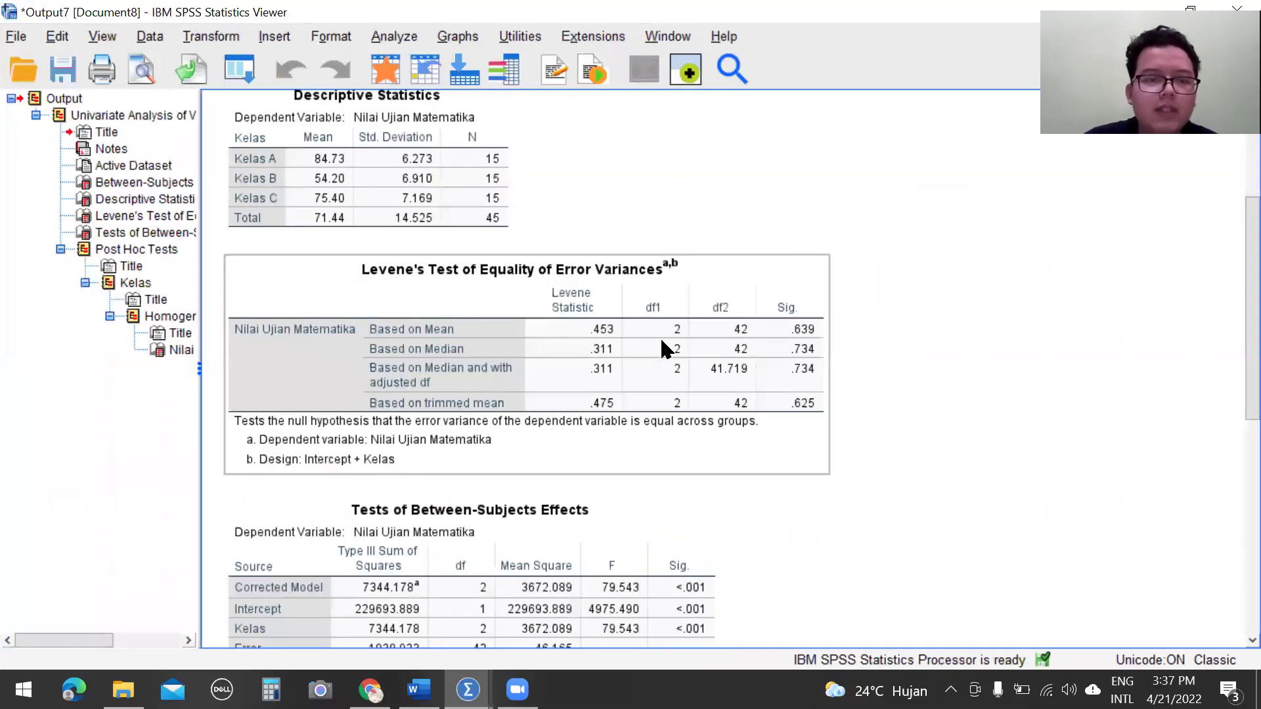
scroll(661, 340, up, 5)
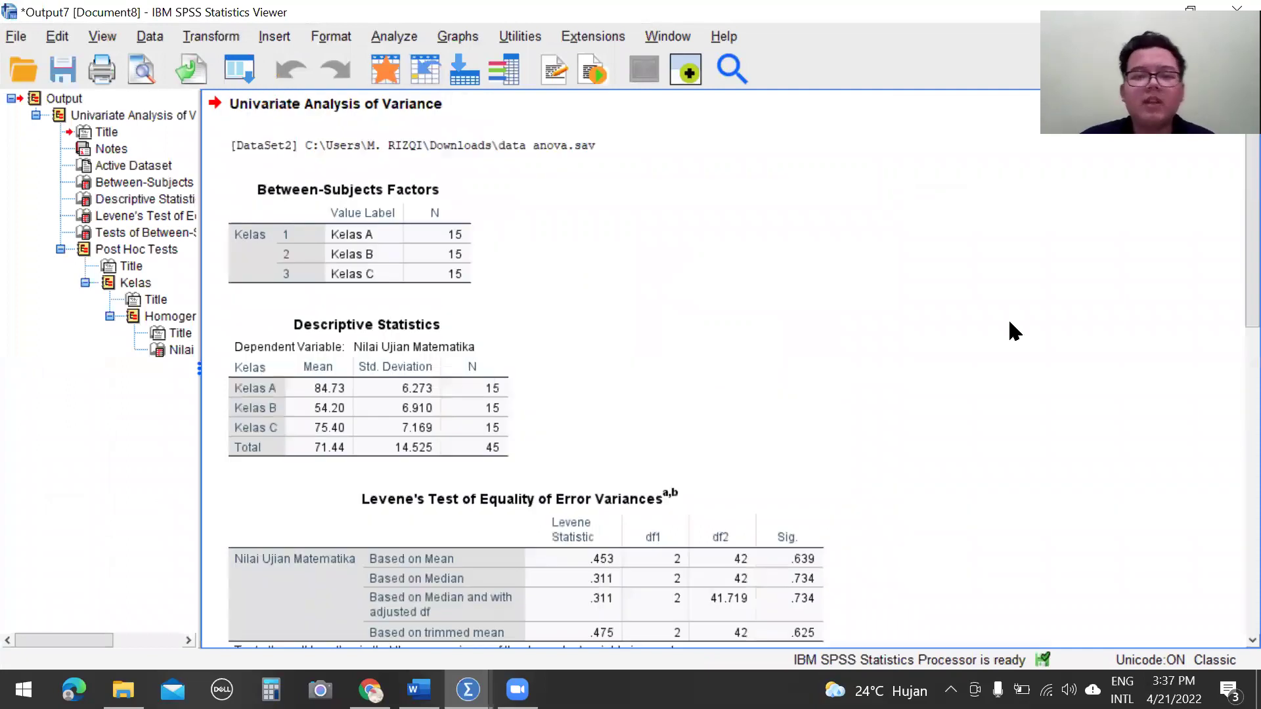
scroll(1010, 323, down, 3)
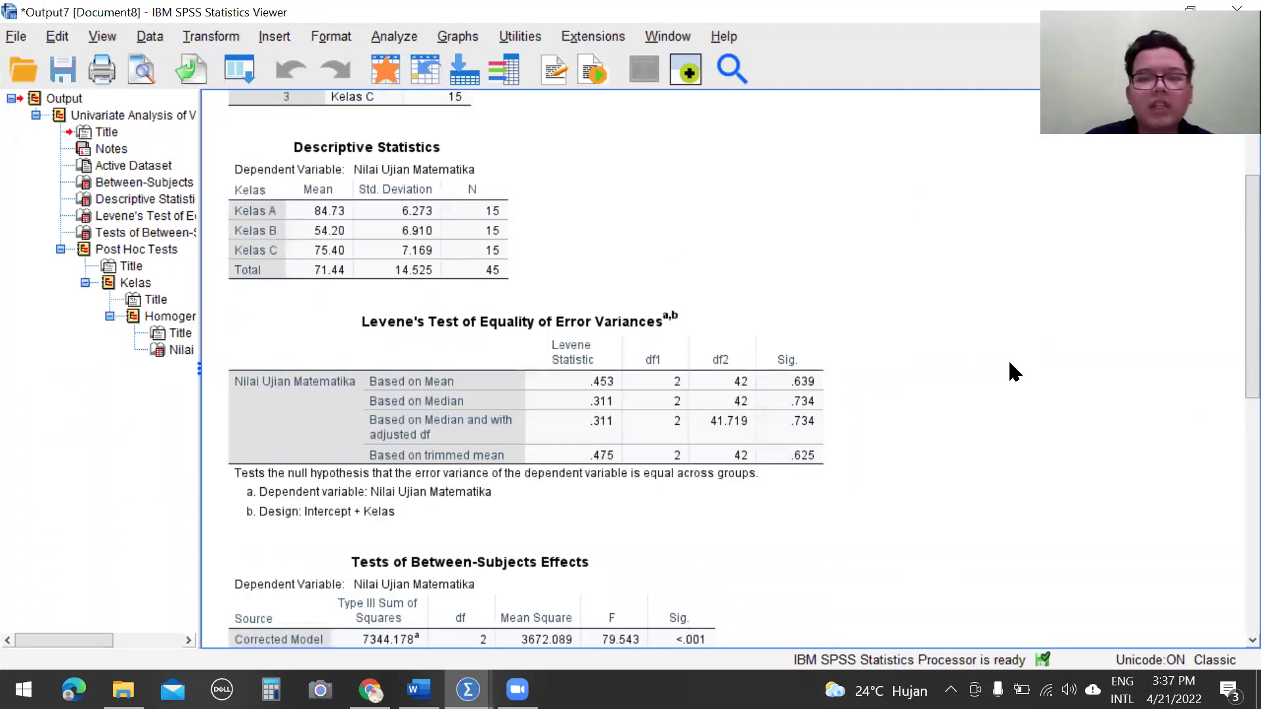
click(646, 343)
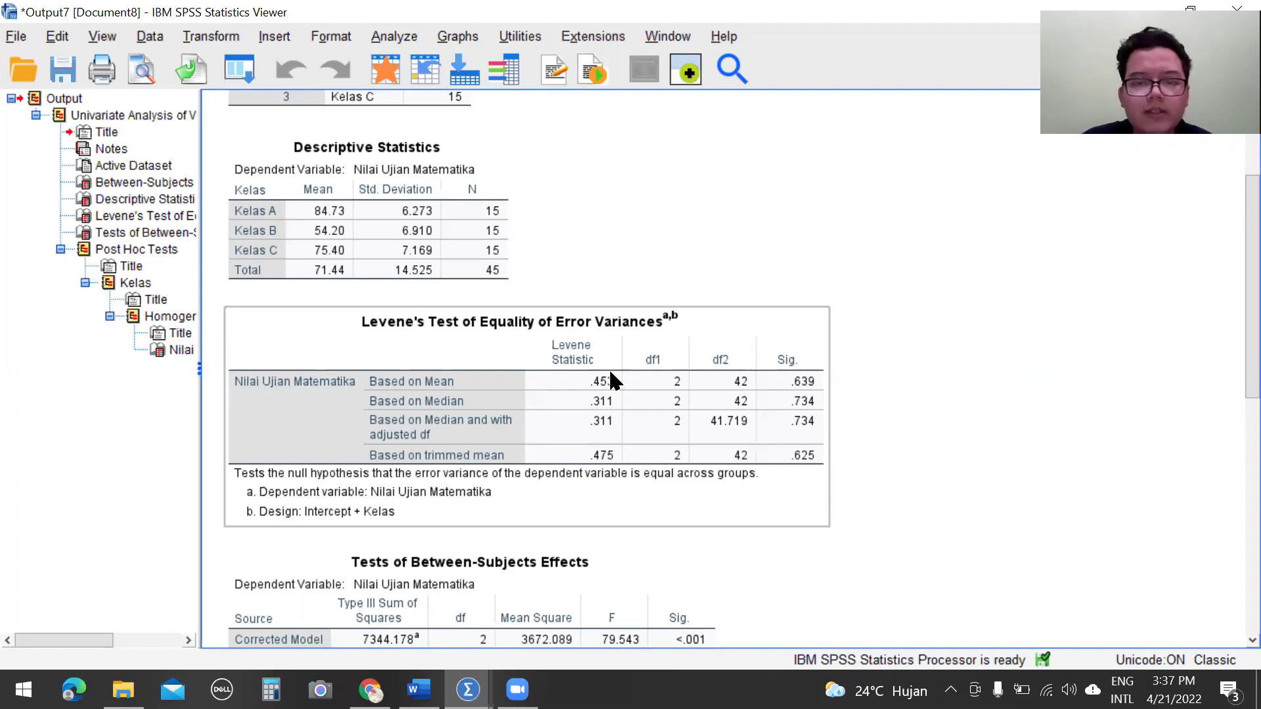
scroll(862, 322, down, 3)
click(808, 337)
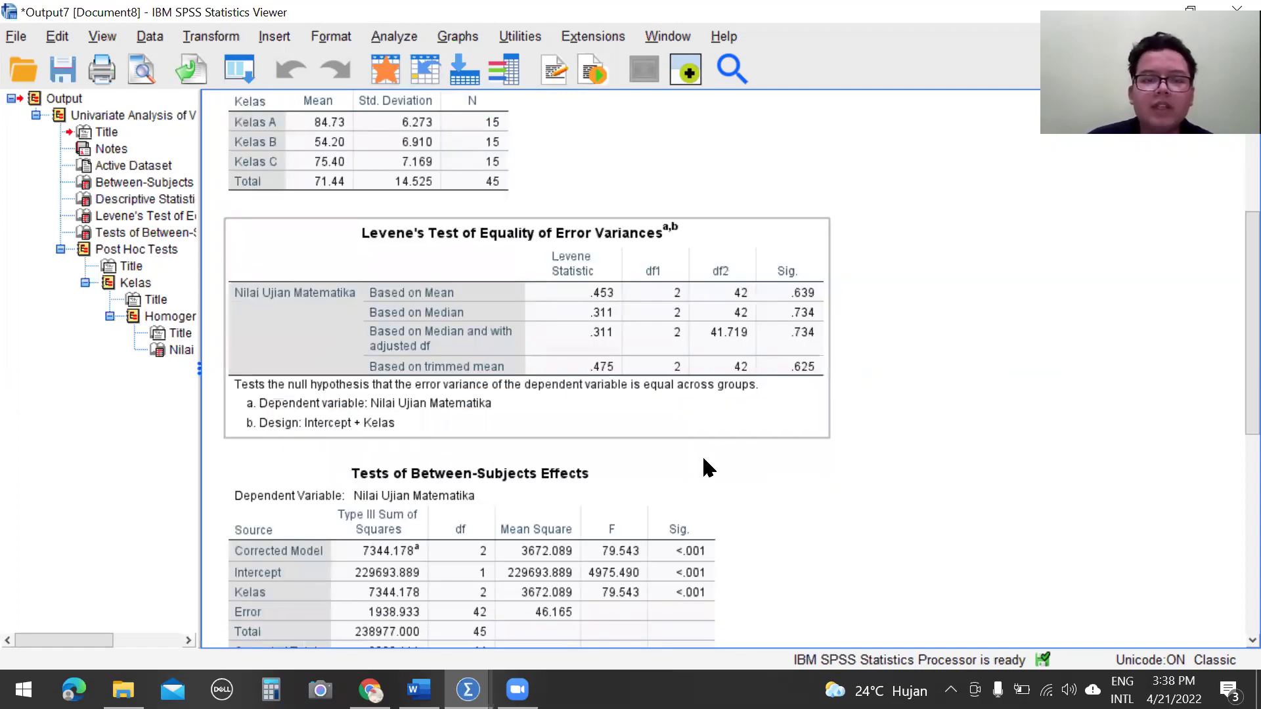
Switch to the Laporan Uji T dan Anova document in Word and read the homogeneity conclusion below the Levene's Test table.
click(468, 690)
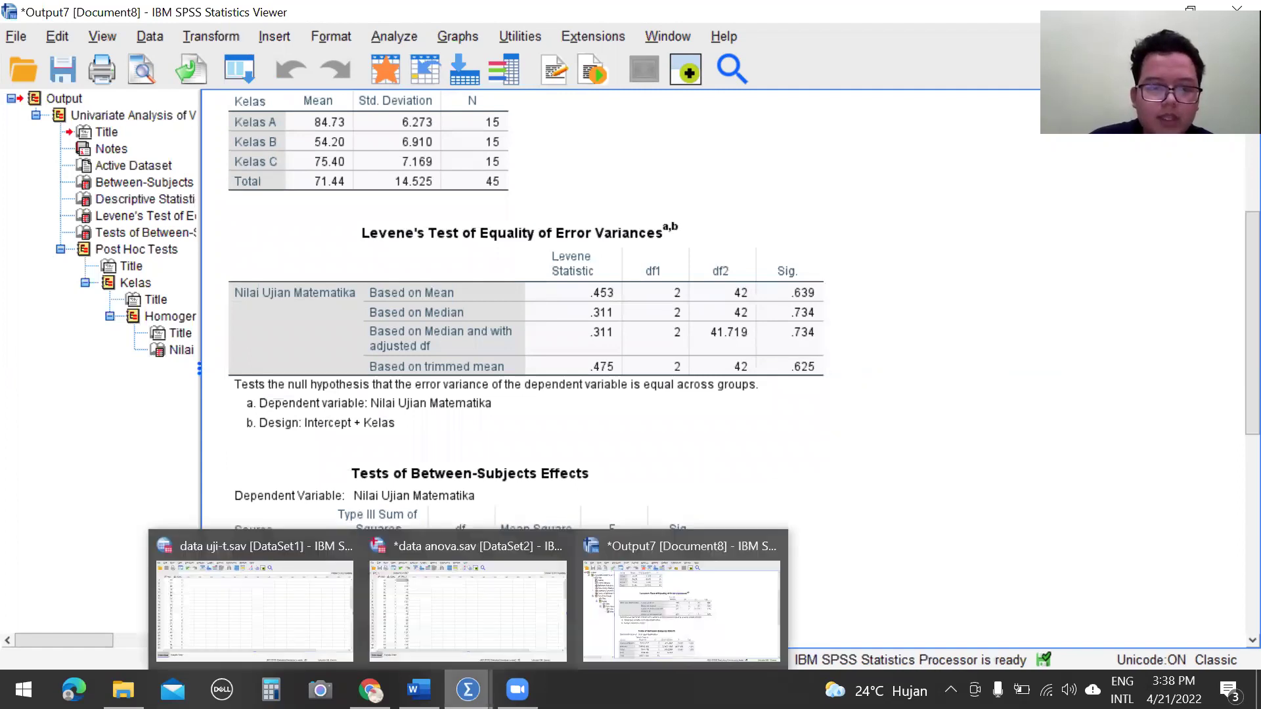
click(418, 690)
scroll(750, 378, down, 5)
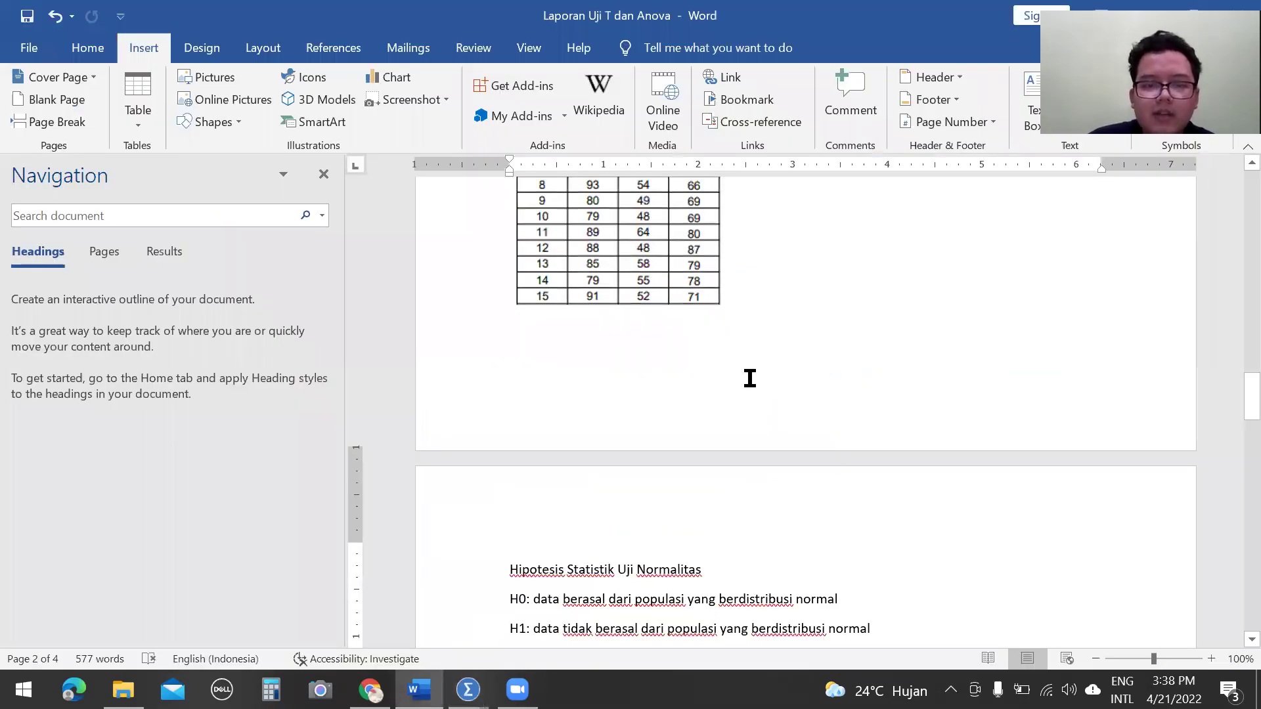
scroll(750, 378, down, 5)
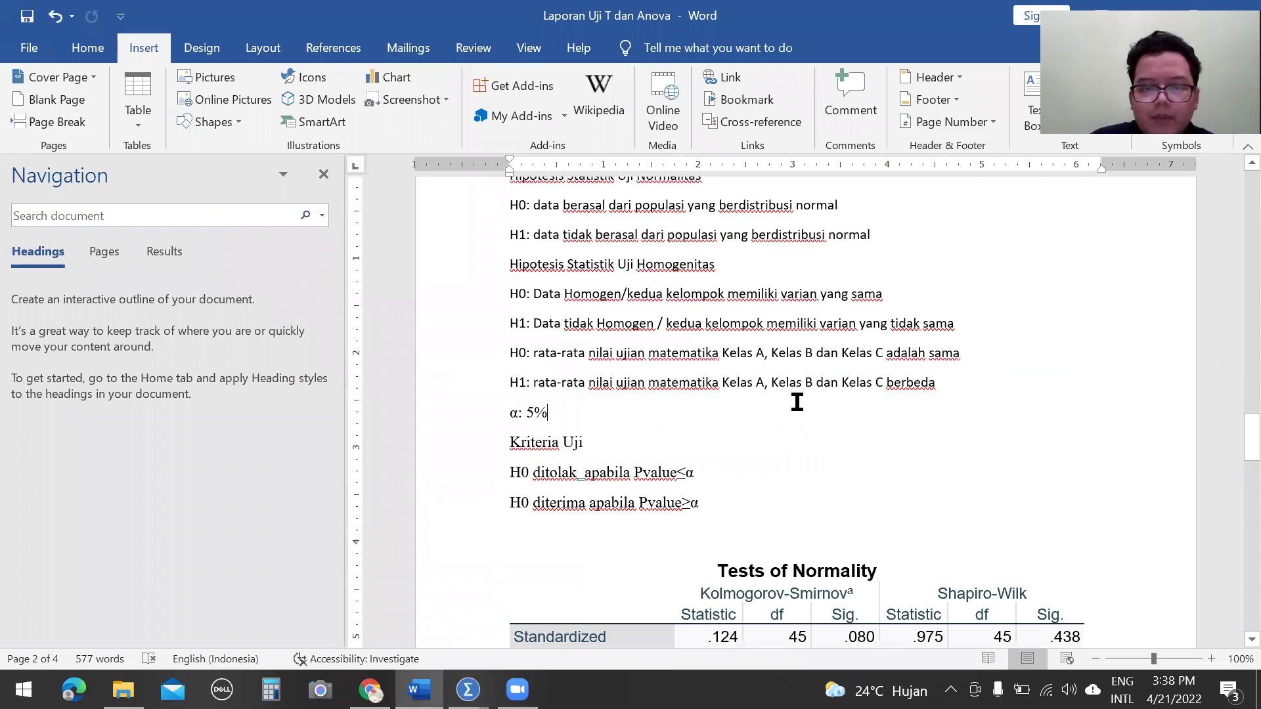
scroll(797, 400, down, 5)
scroll(620, 524, down, 3)
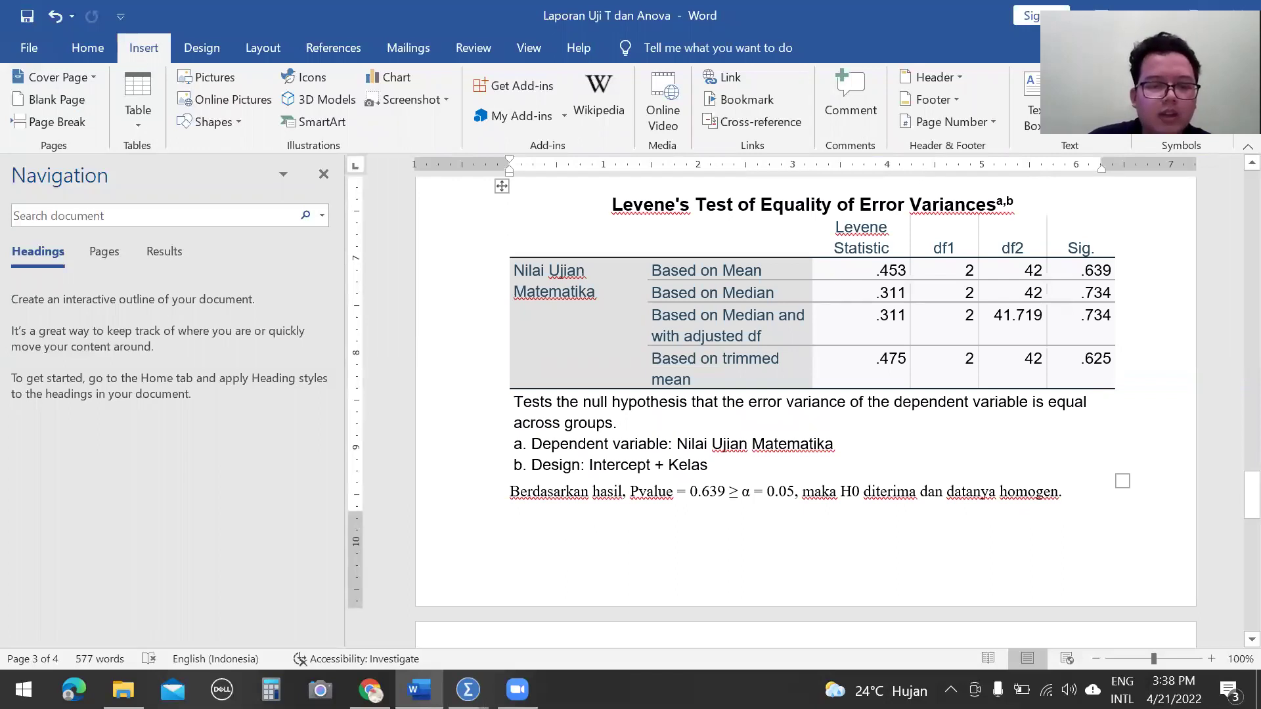
Return to the SPSS output and examine the Tests of Between-Subjects Effects table and the start of the Post Hoc Tests.
mouse_move(468, 690)
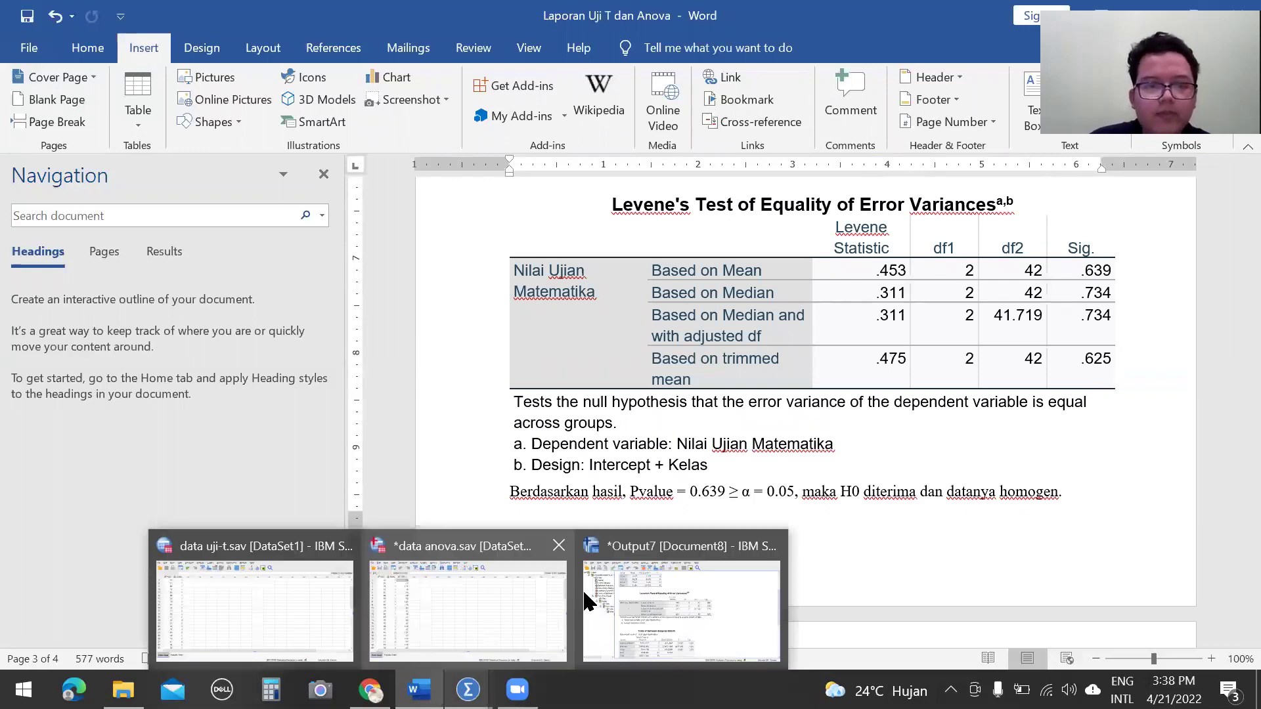
mouse_move(646, 607)
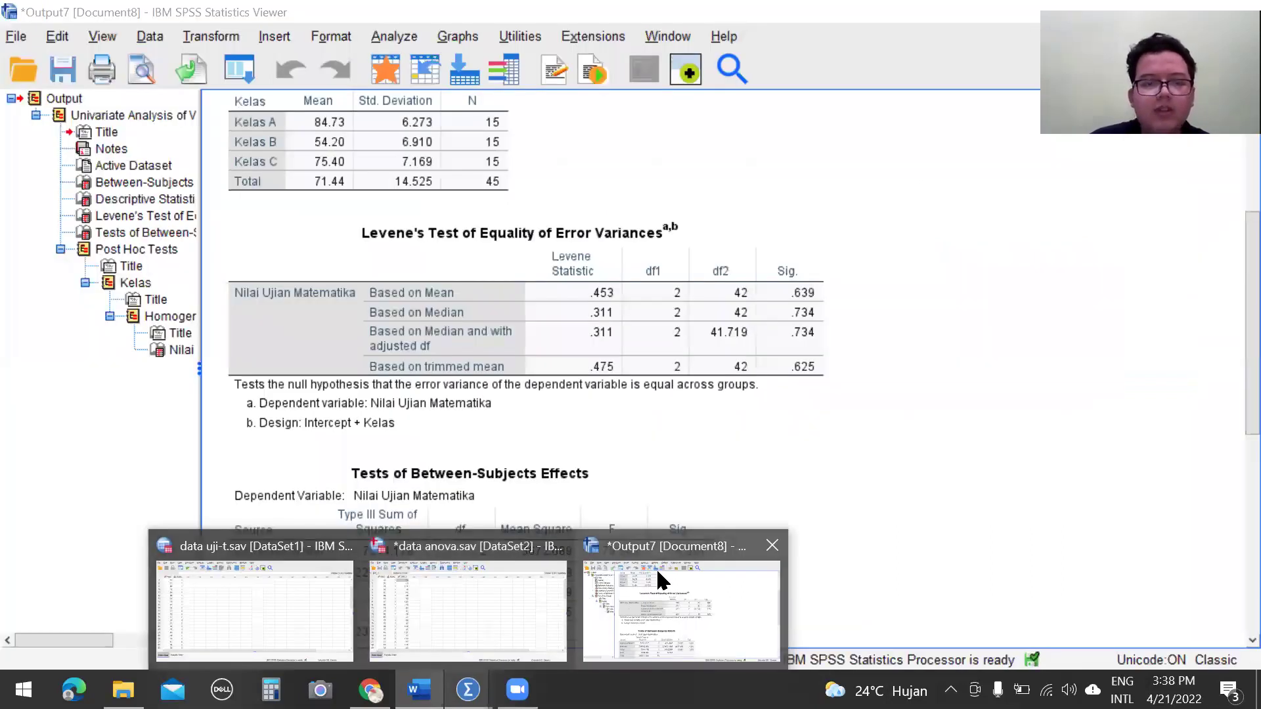
click(657, 569)
scroll(913, 342, down, 3)
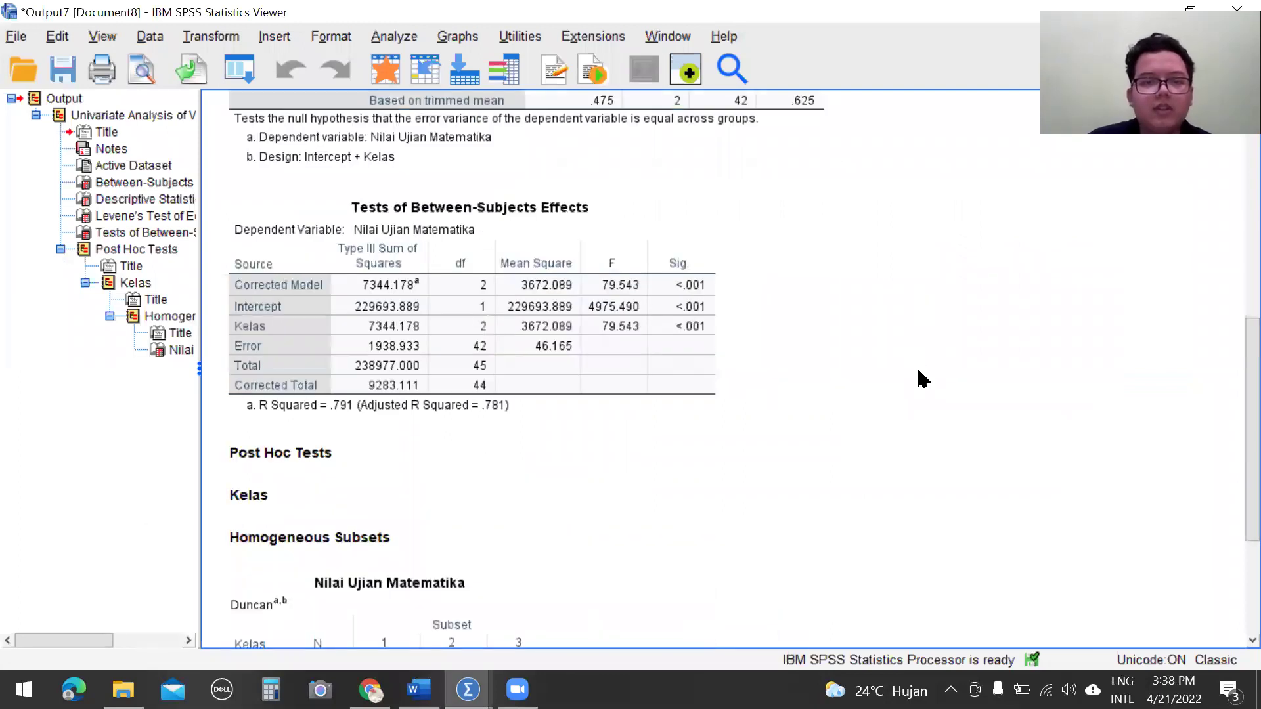
scroll(917, 365, up, 2)
click(676, 489)
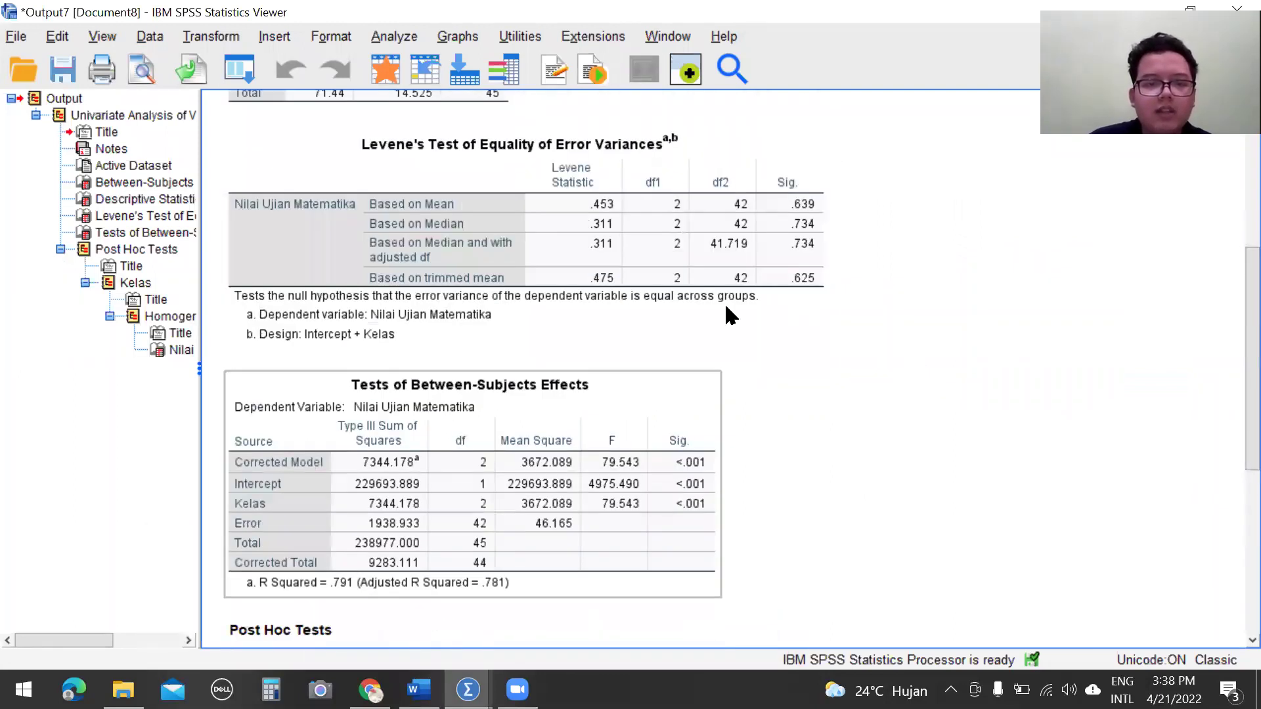
scroll(729, 309, down, 1)
click(621, 630)
click(786, 471)
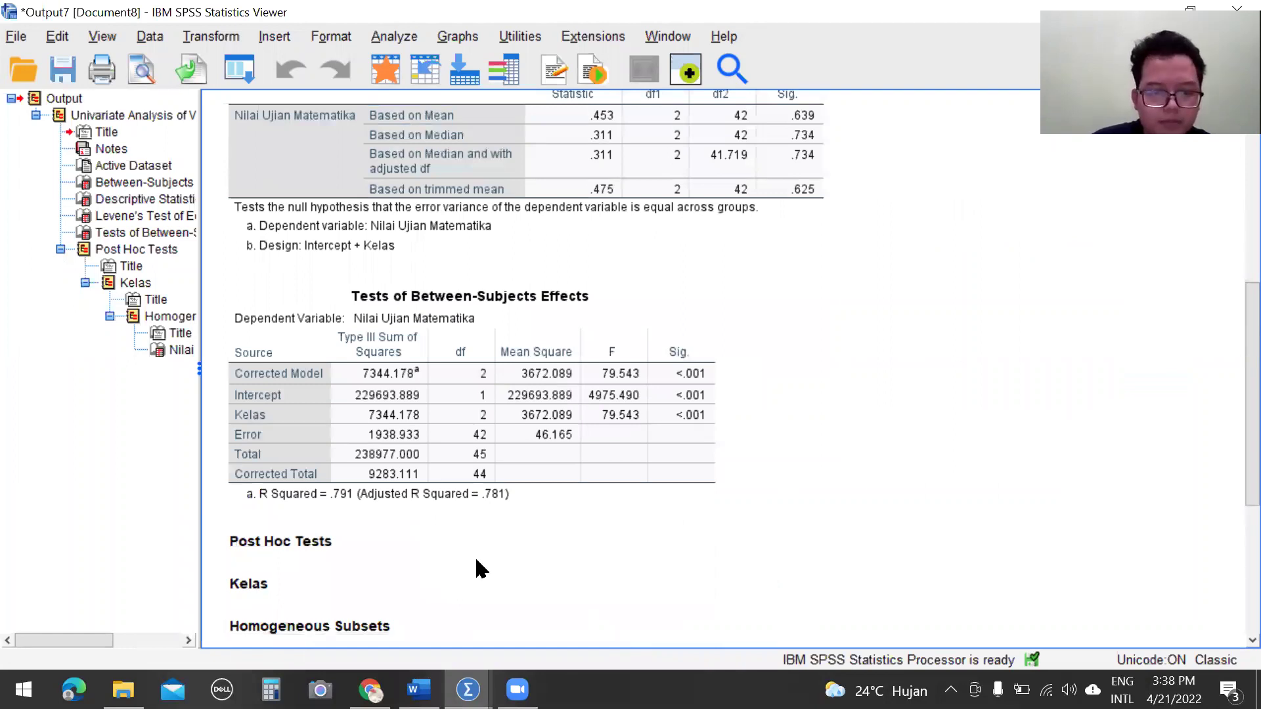
scroll(482, 568, down, 1)
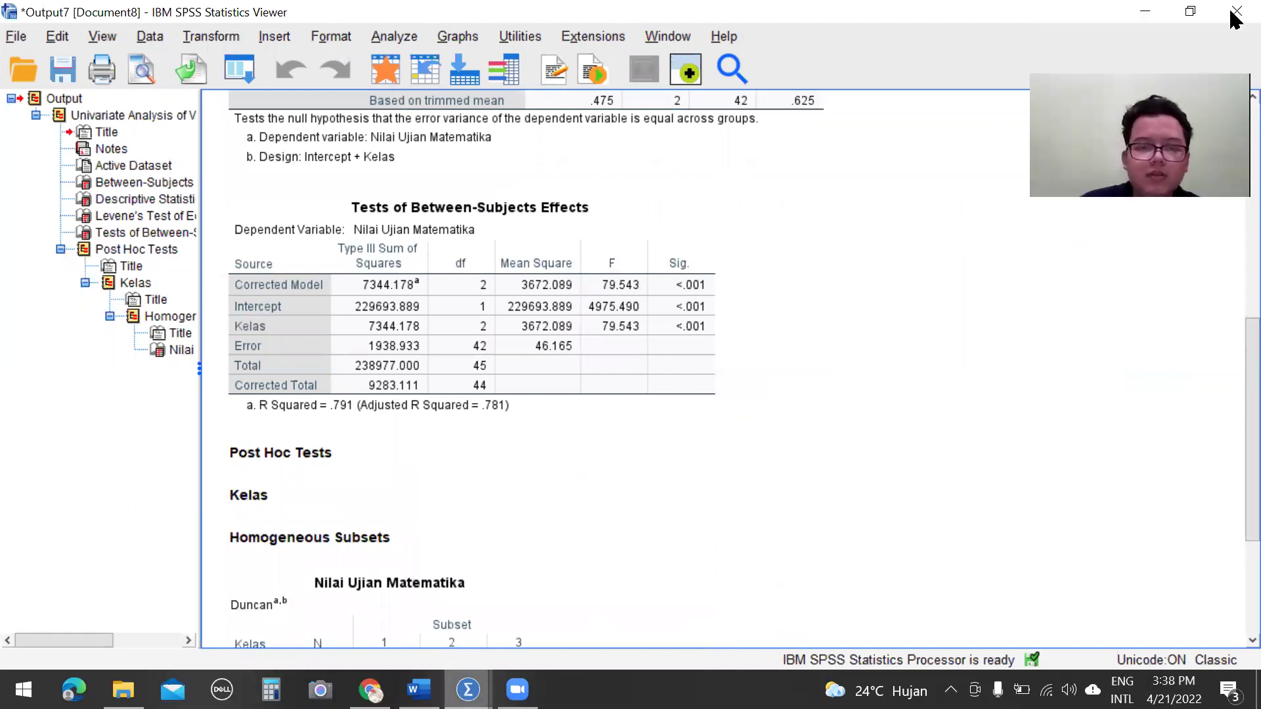
Close the output viewer and select the ZRE_1 column in data anova.sav.
key(alt+Tab)
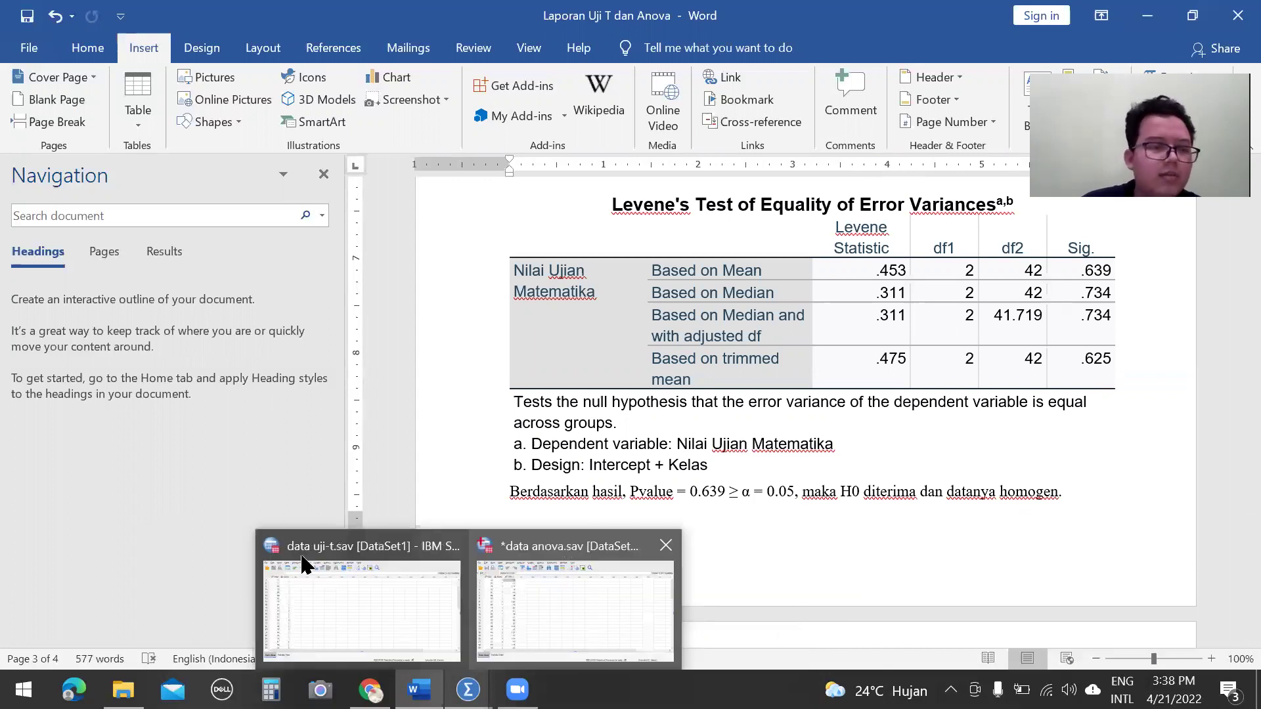
click(574, 621)
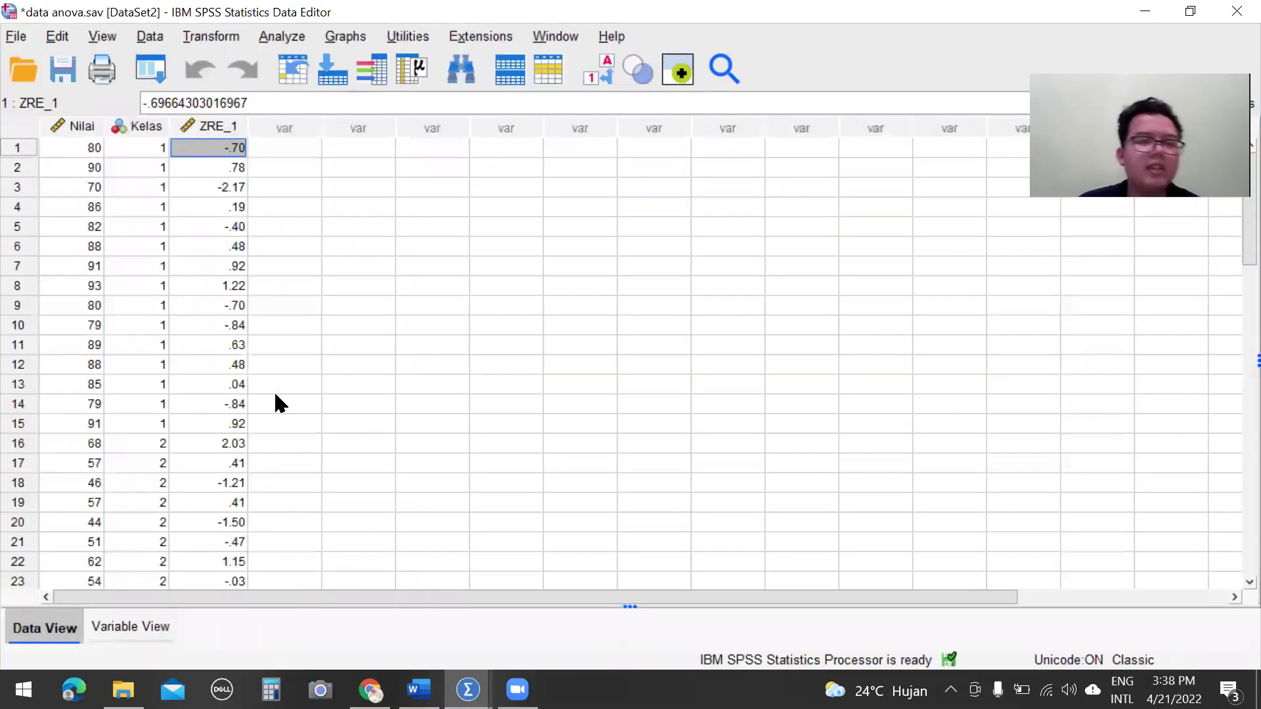
click(231, 126)
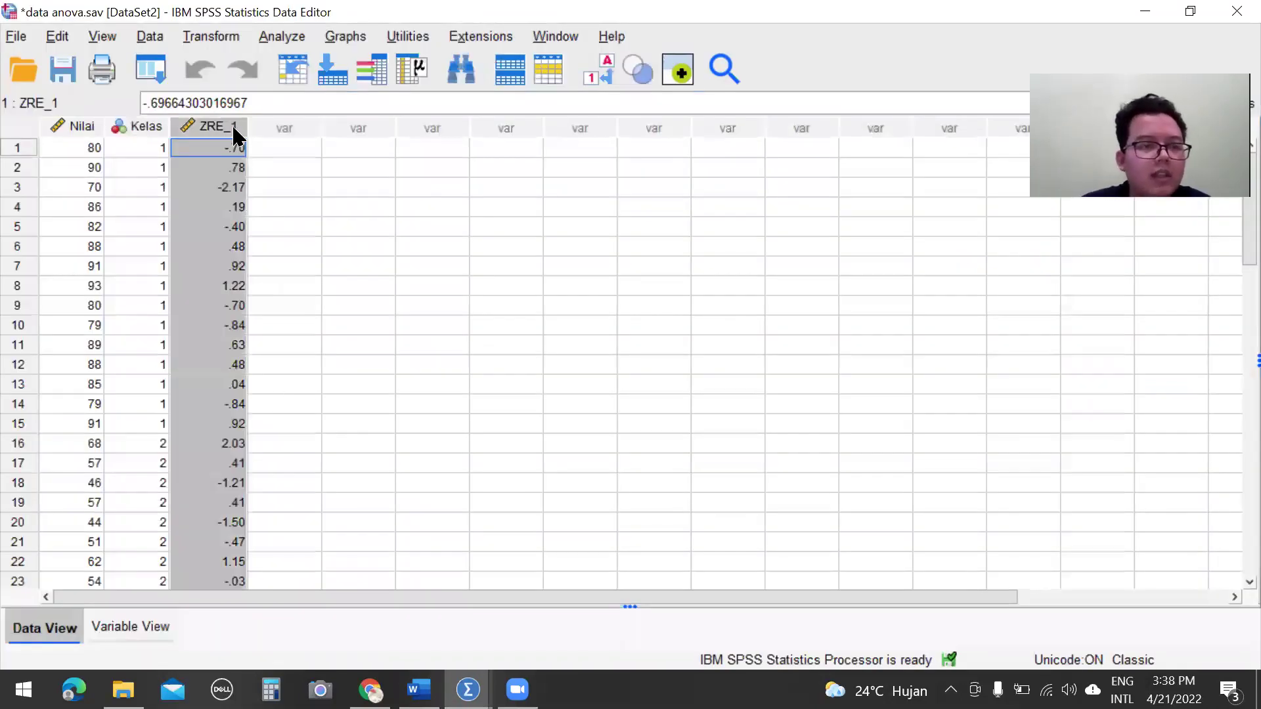
Open the Explore analysis from the descriptive statistics and assign the standardized residual as the dependent variable.
click(279, 38)
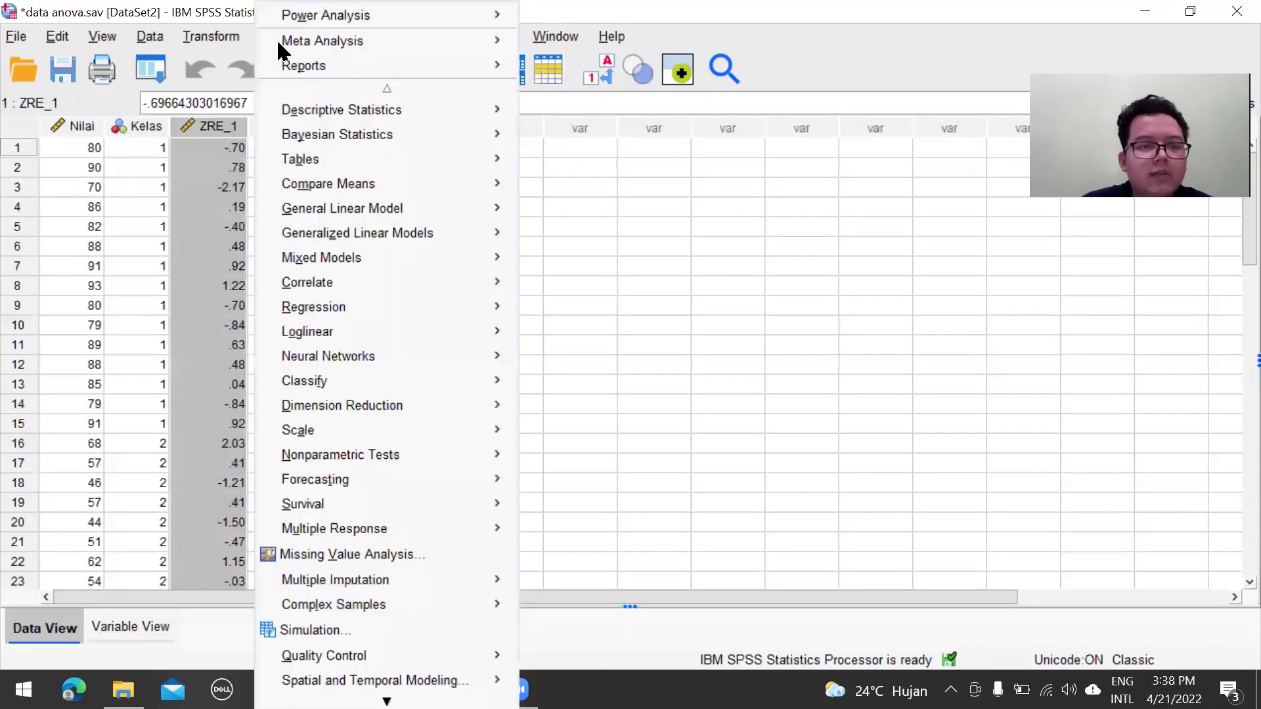
mouse_move(327, 112)
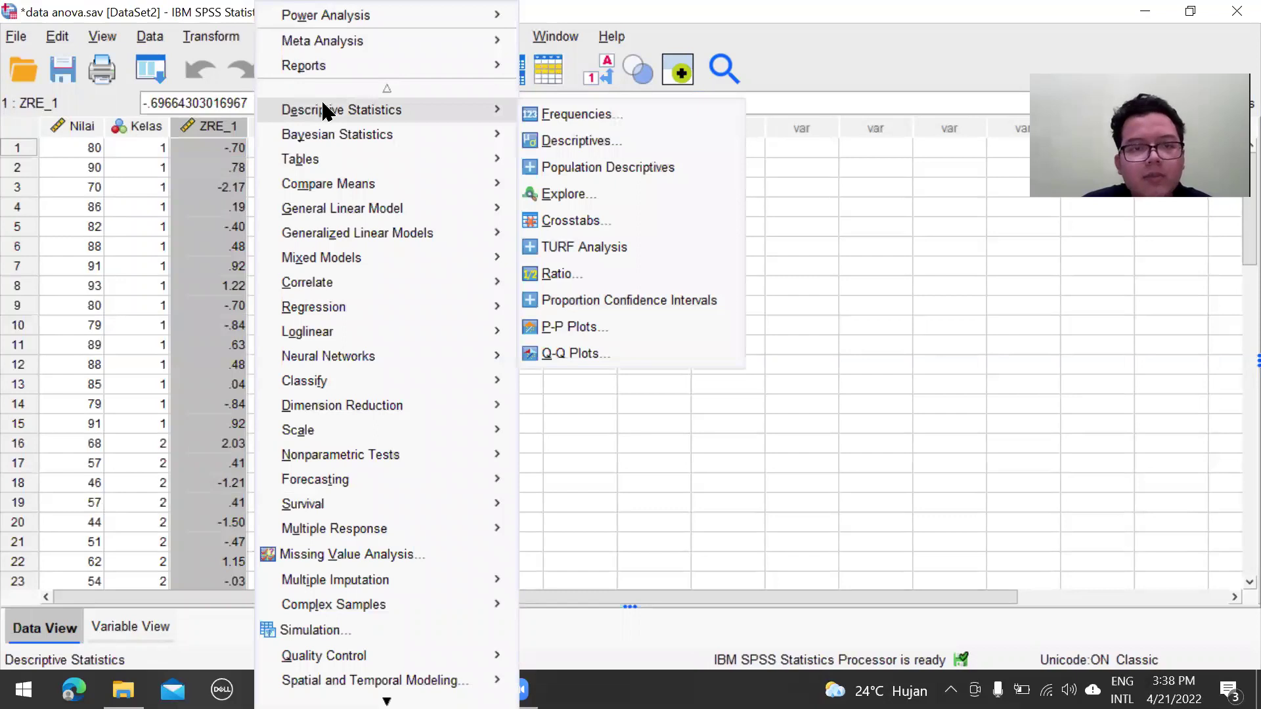
click(424, 109)
click(439, 109)
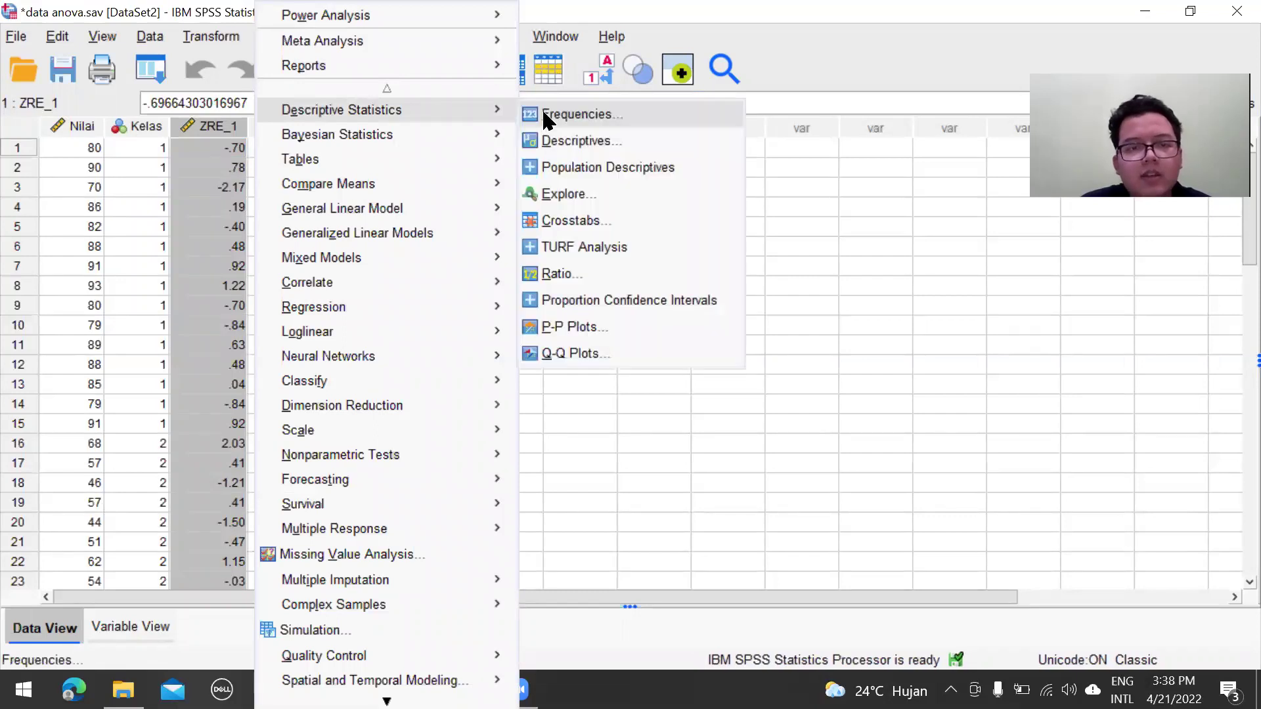
click(612, 193)
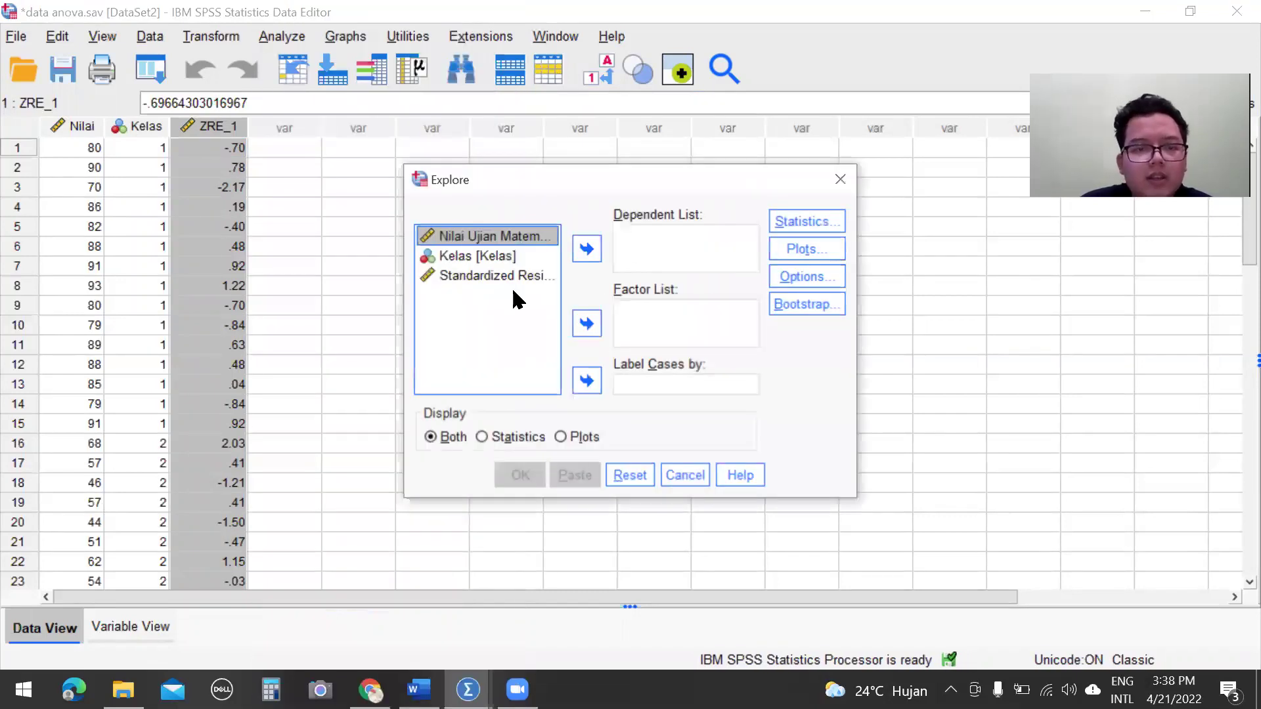
click(530, 281)
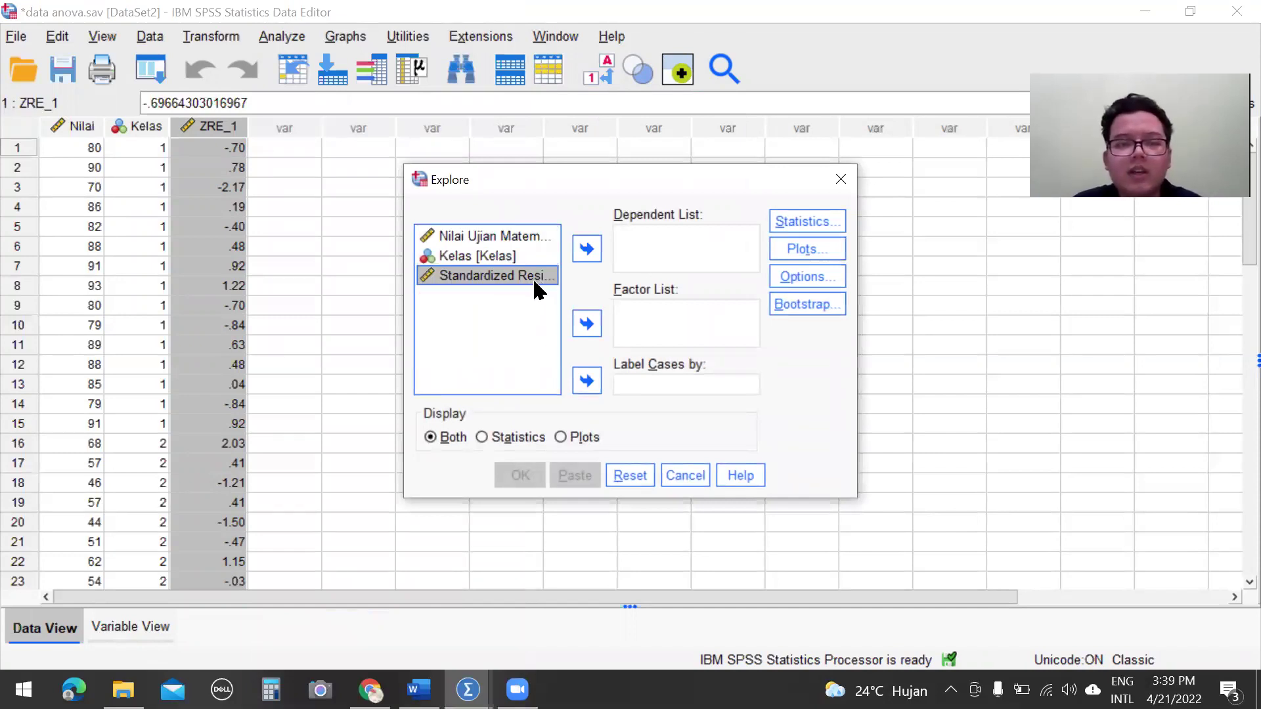
click(583, 258)
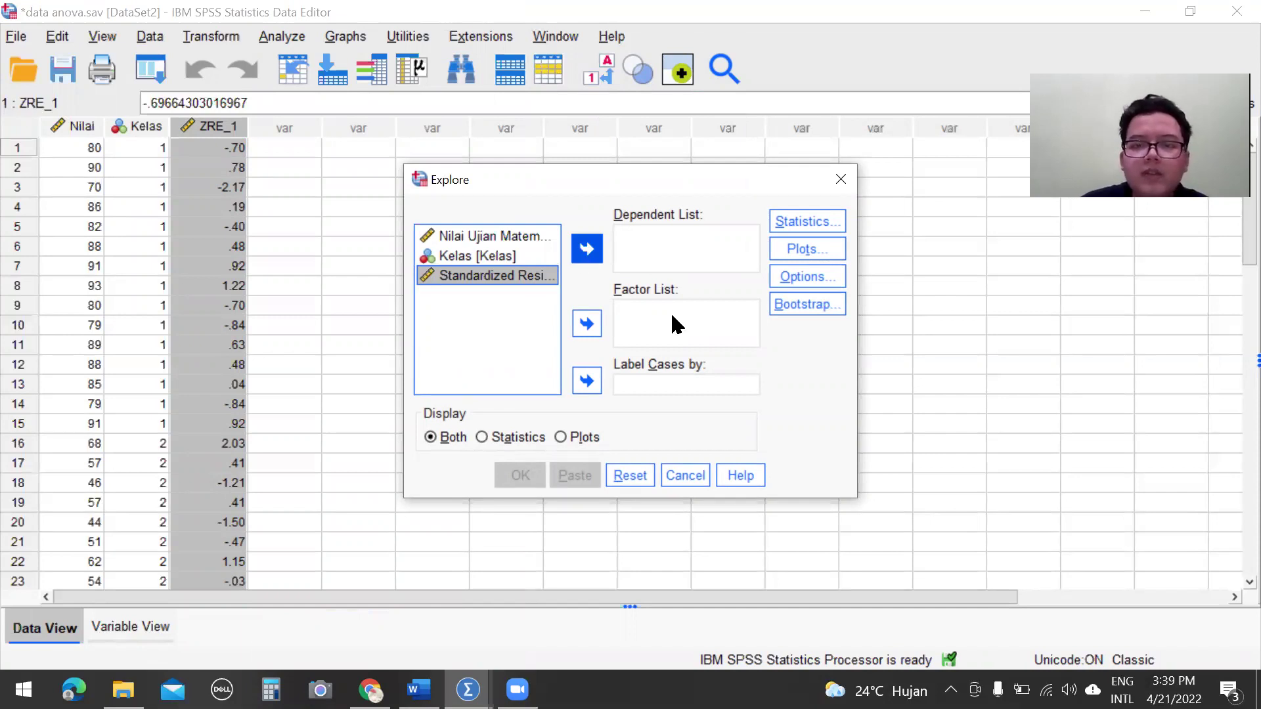
Keep Descriptives with a 95% confidence interval for the mean and enable normality plots with tests.
click(822, 232)
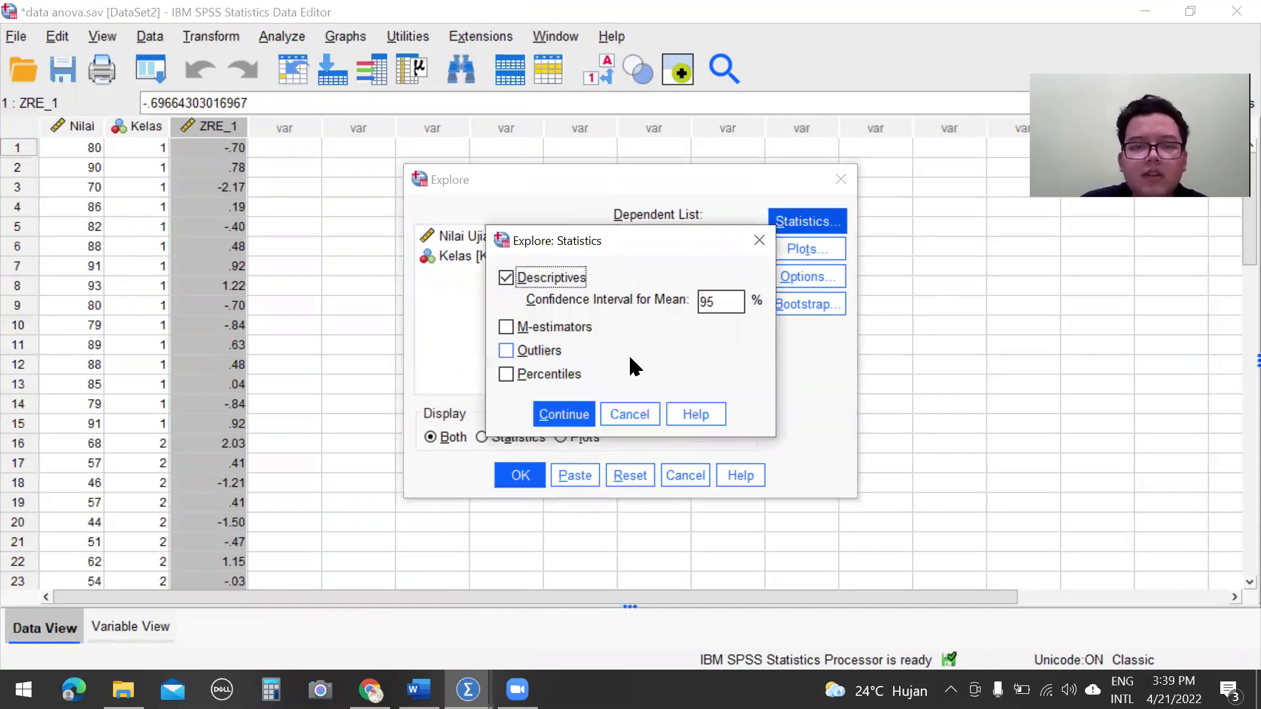
key(Return)
click(791, 248)
click(498, 317)
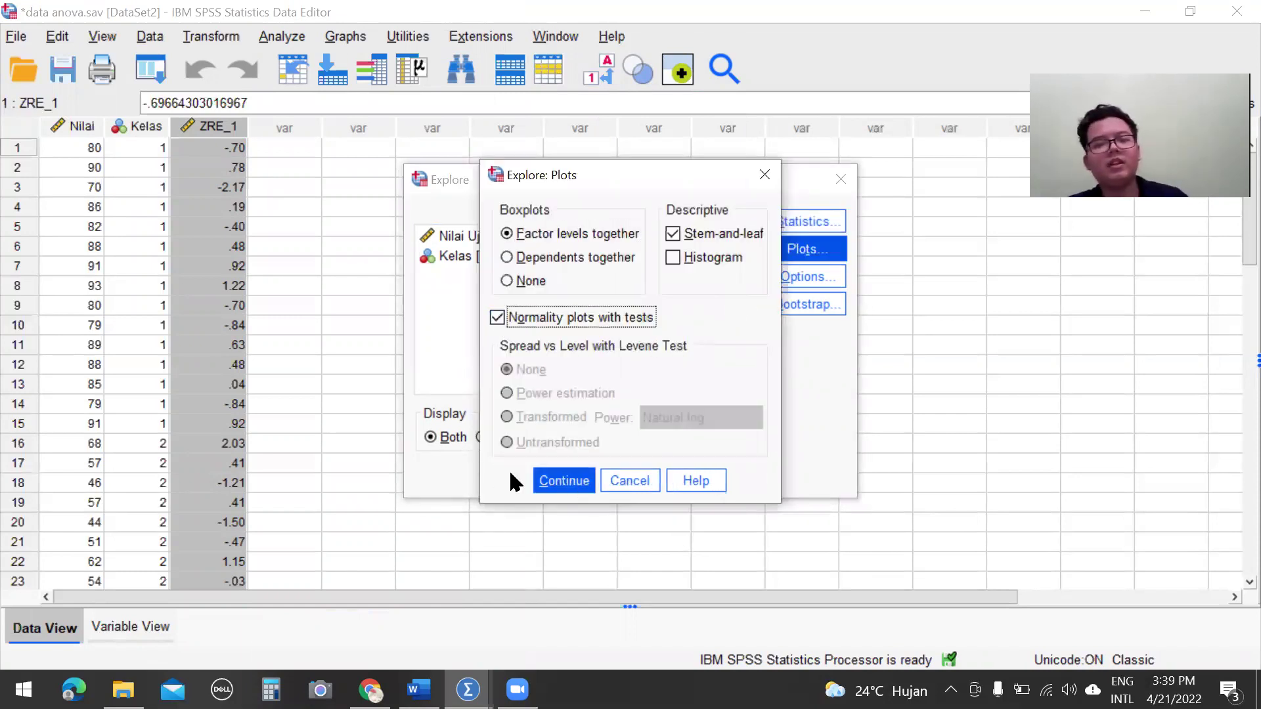
key(Return)
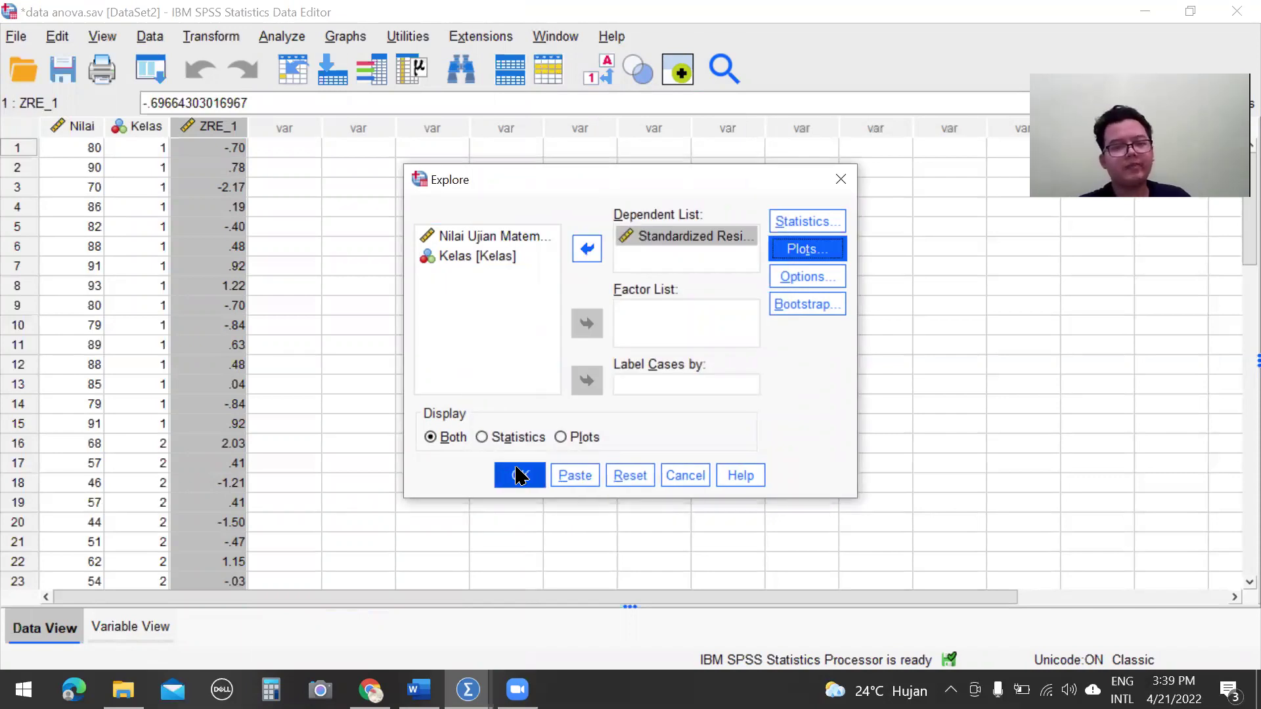
Run the Explore analysis on the standardized residual and examine the Descriptives and Tests of Normality tables.
click(519, 475)
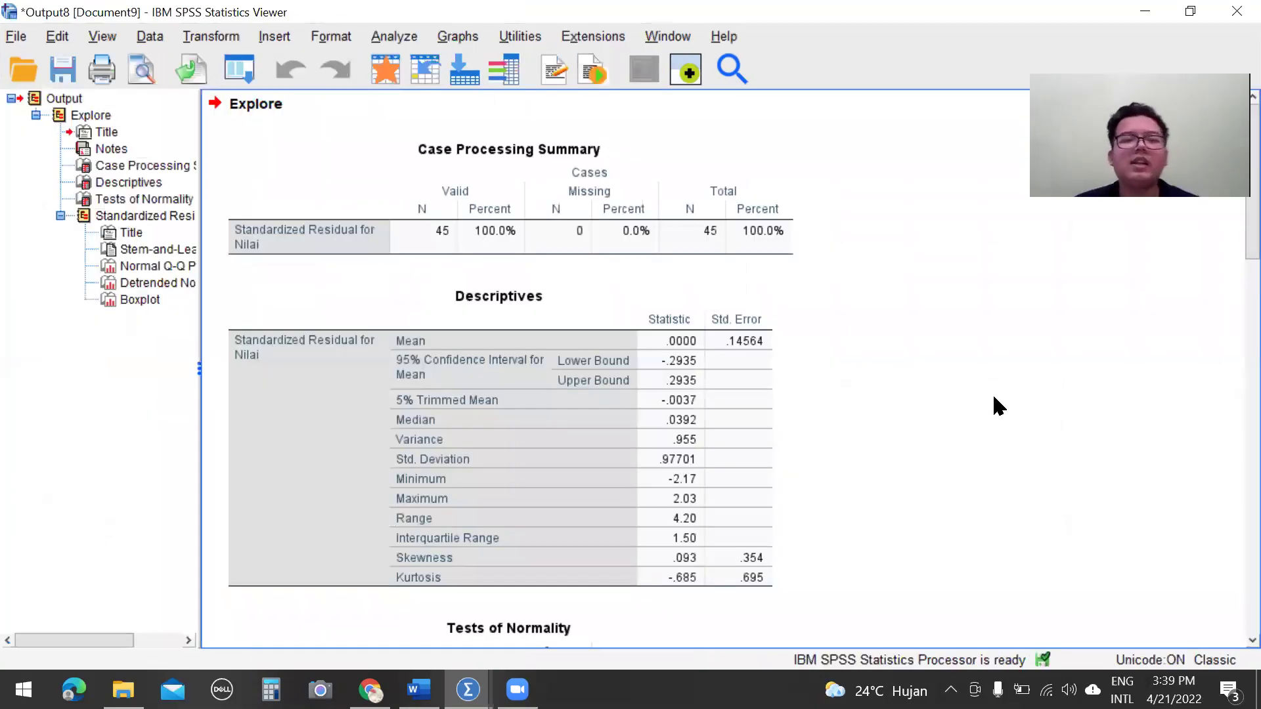
scroll(829, 474, down, 3)
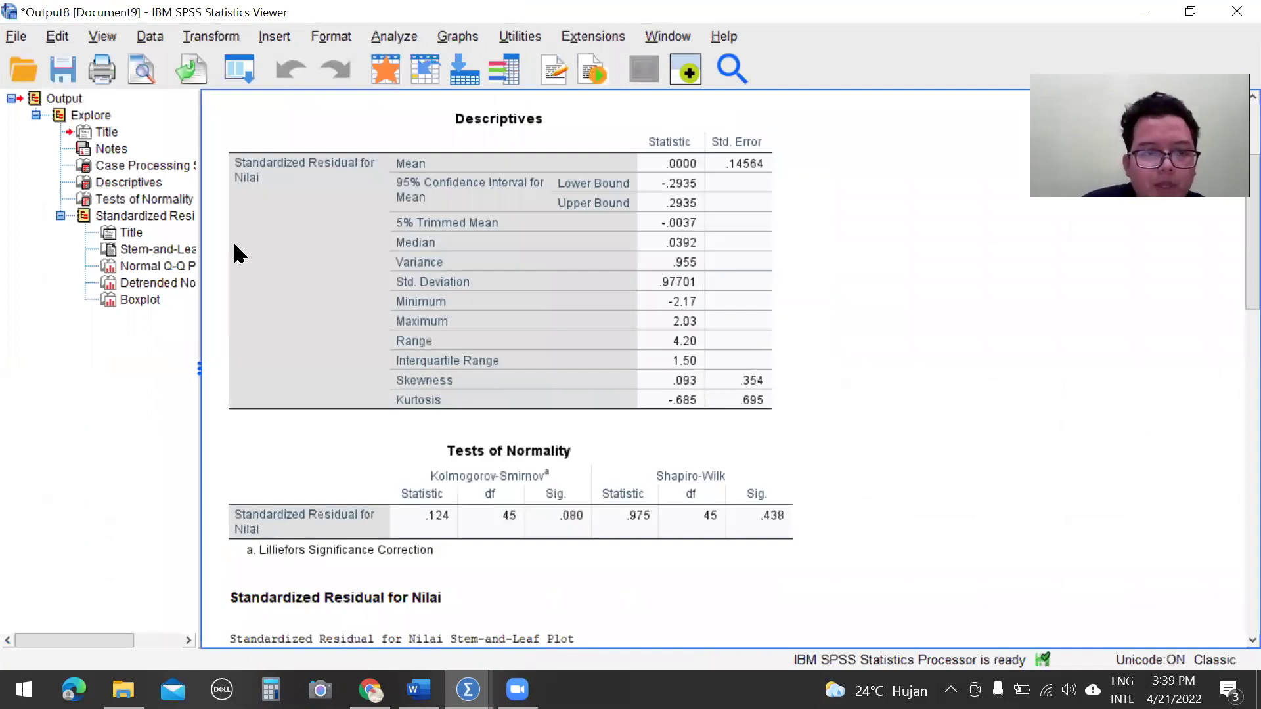
scroll(340, 270, down, 5)
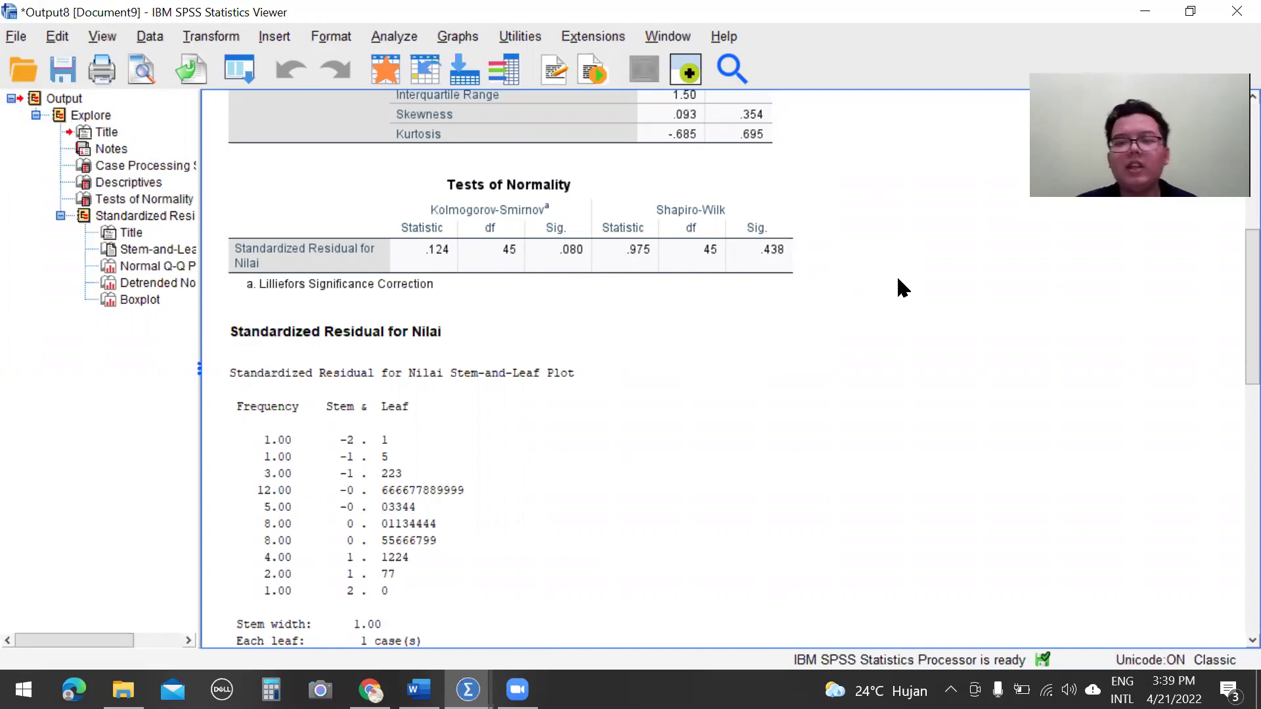
Switch to the Word report Laporan Uji T dan Anova and review Levene's test table with its homogeneity interpretation.
click(1144, 15)
click(421, 689)
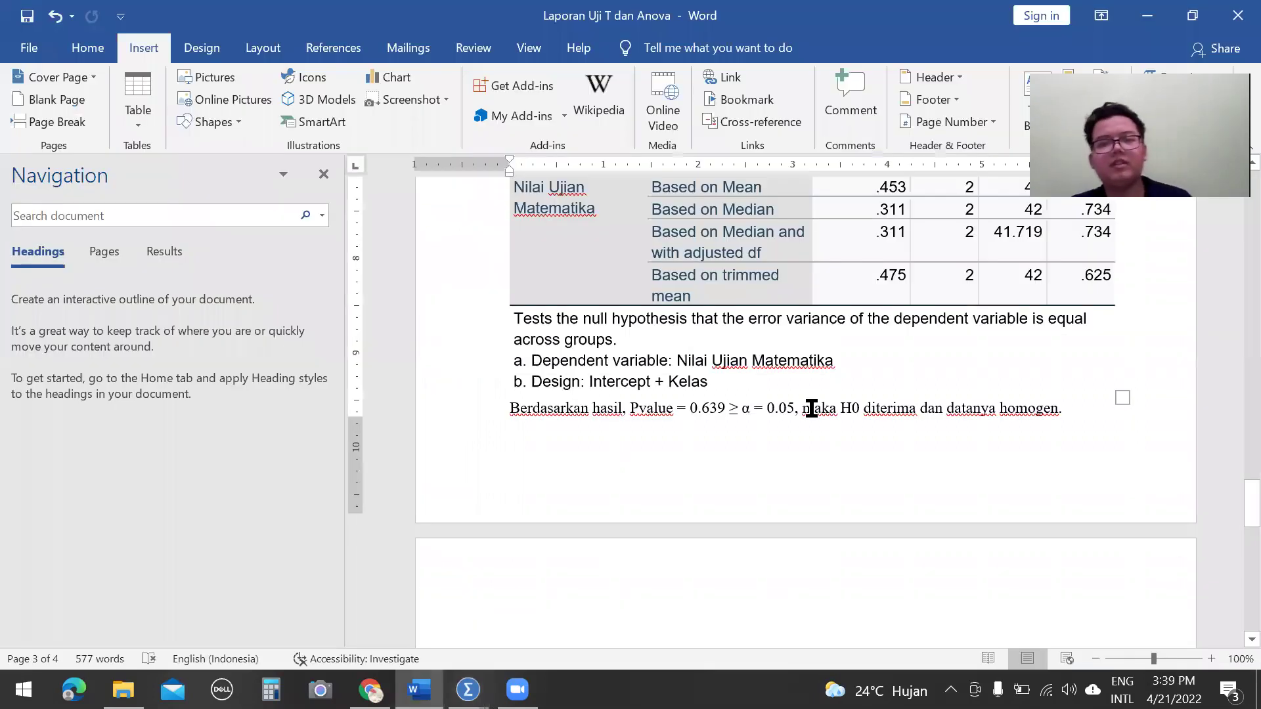
scroll(812, 409, up, 2)
scroll(812, 409, down, 1)
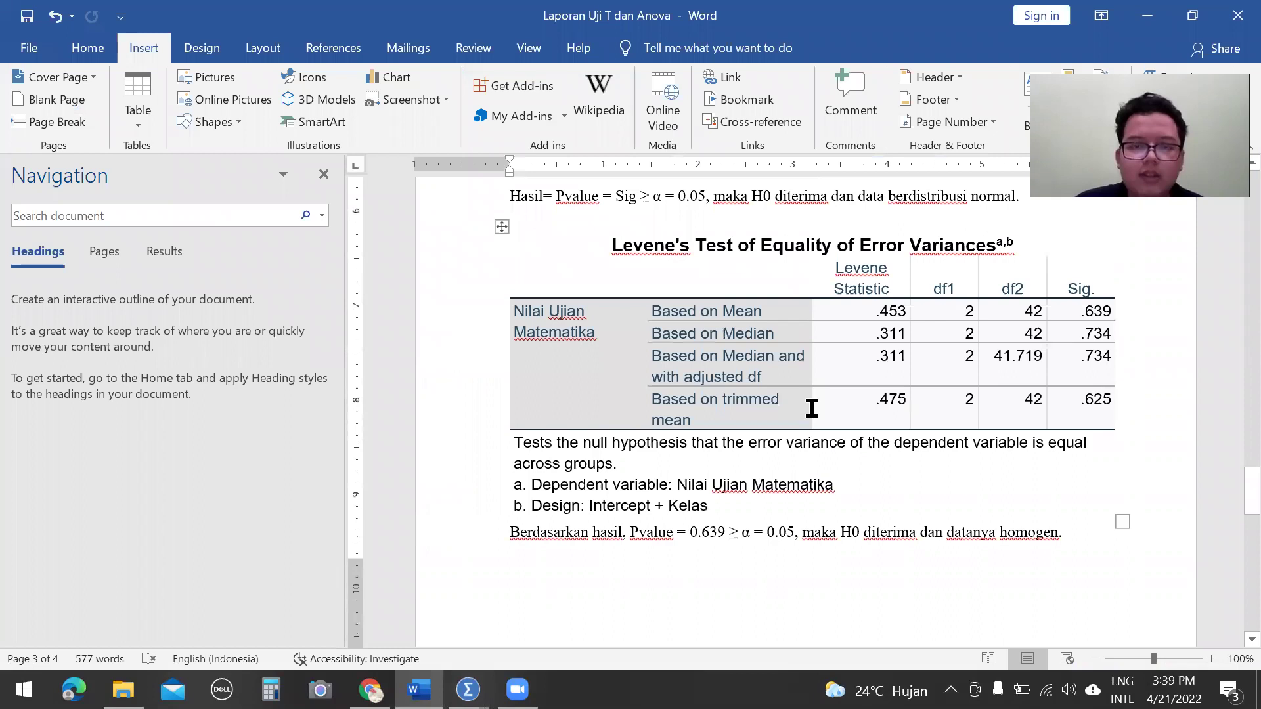
Examine the report's Tests of Between-Subjects Effects table and the written conclusion on the mean mathematics scores of Kelas A, B and C.
scroll(812, 408, down, 5)
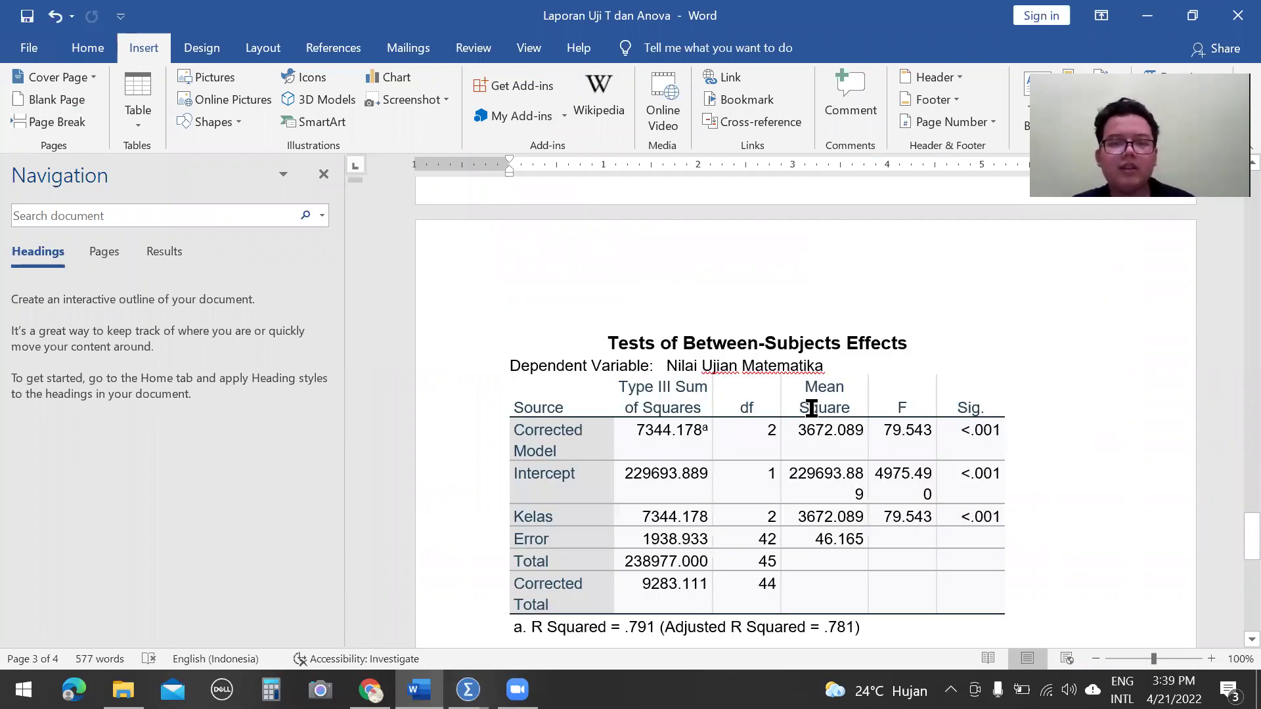
scroll(812, 408, down, 1)
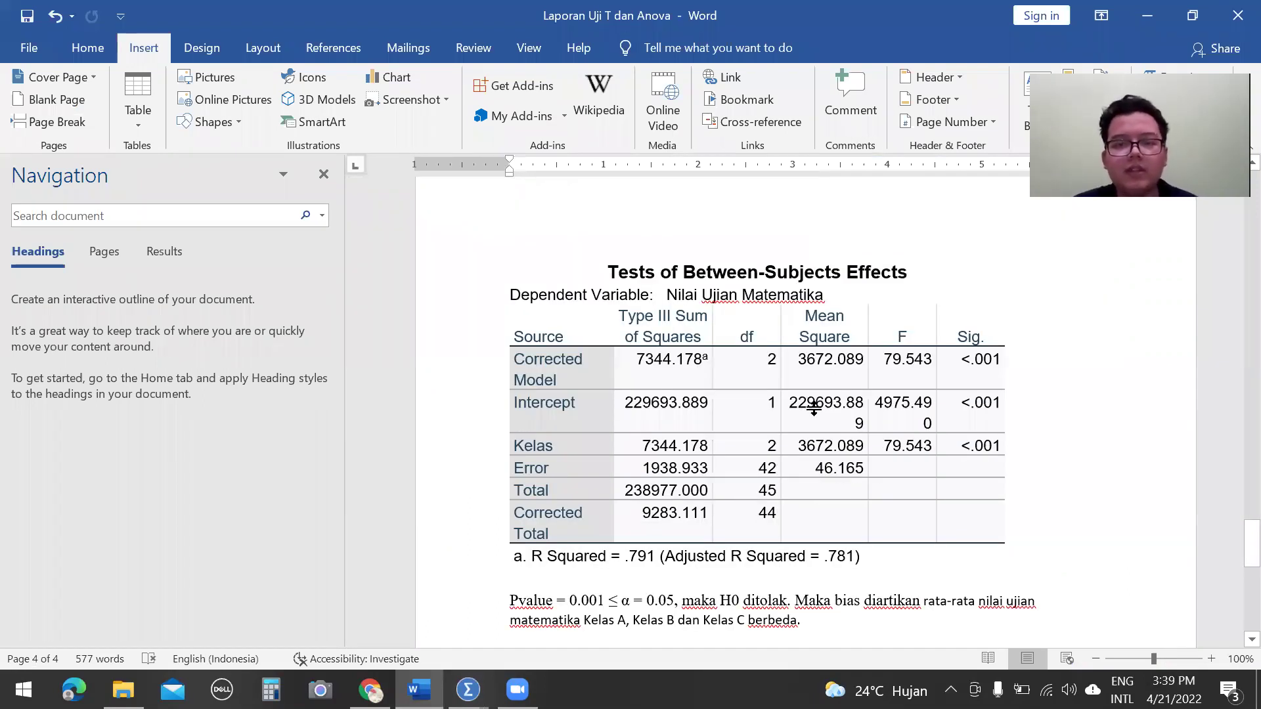
scroll(814, 408, down, 1)
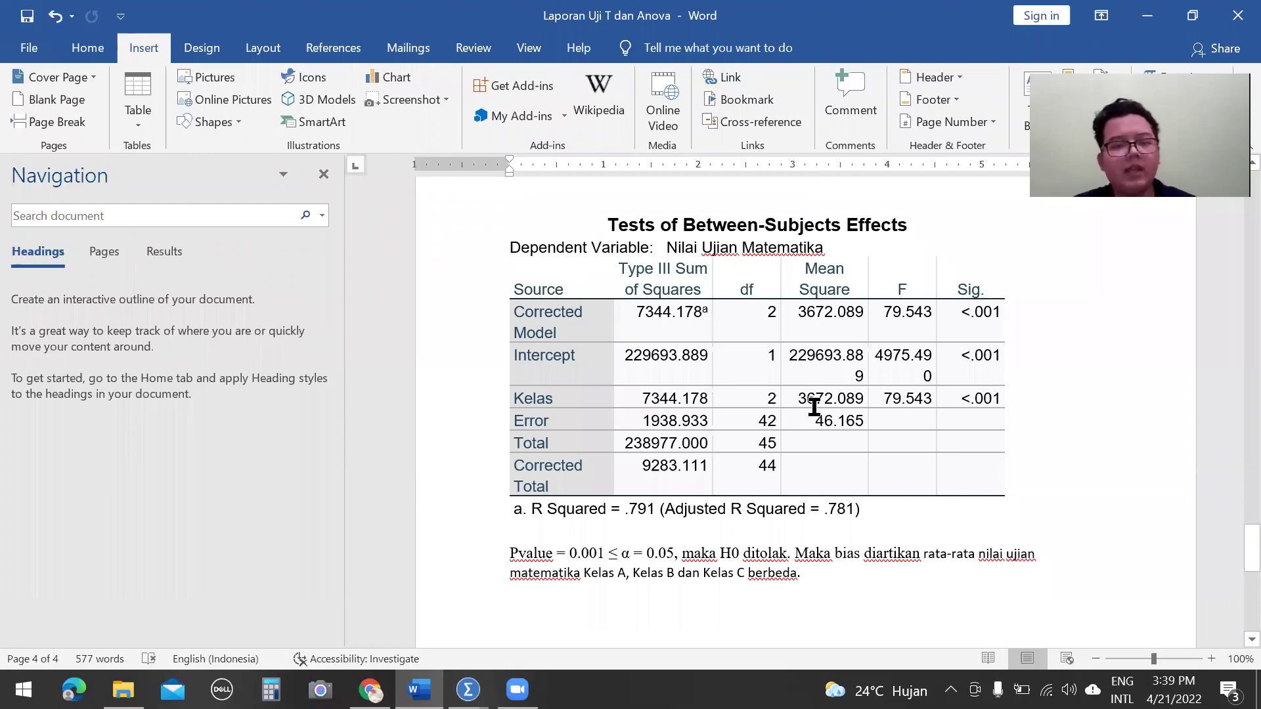
scroll(814, 407, down, 2)
scroll(814, 409, up, 2)
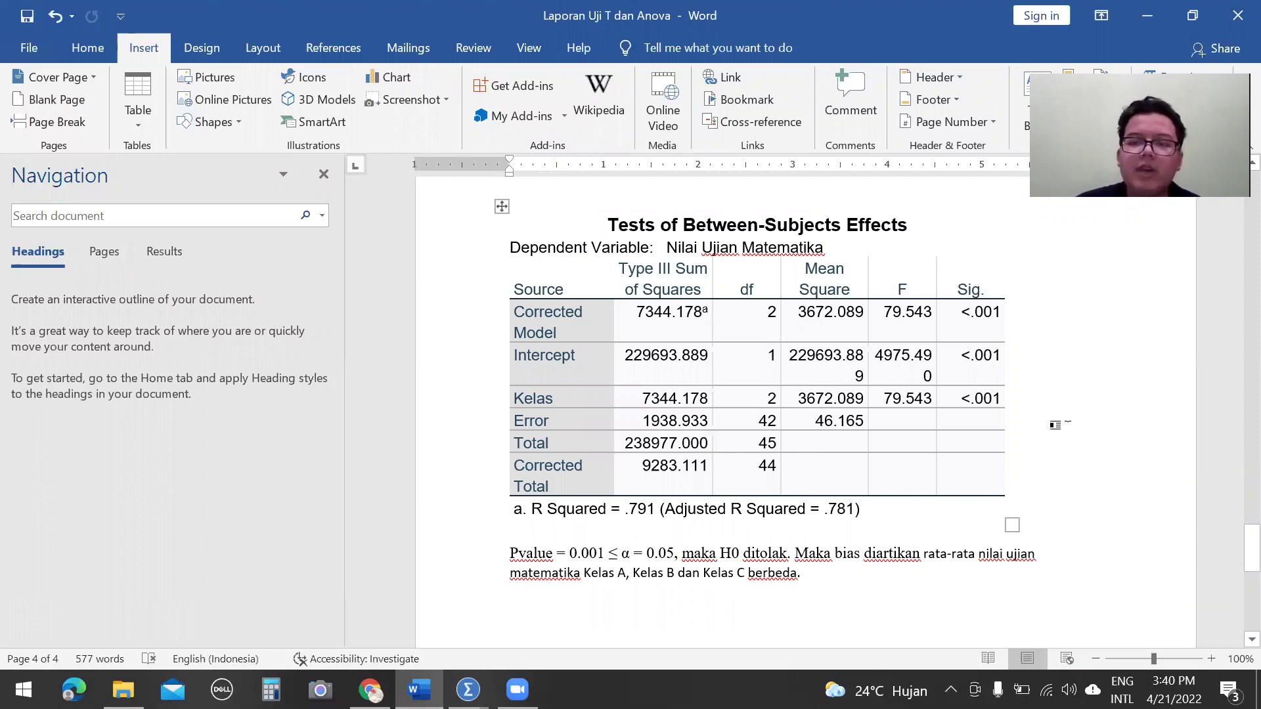
scroll(973, 358, down, 1)
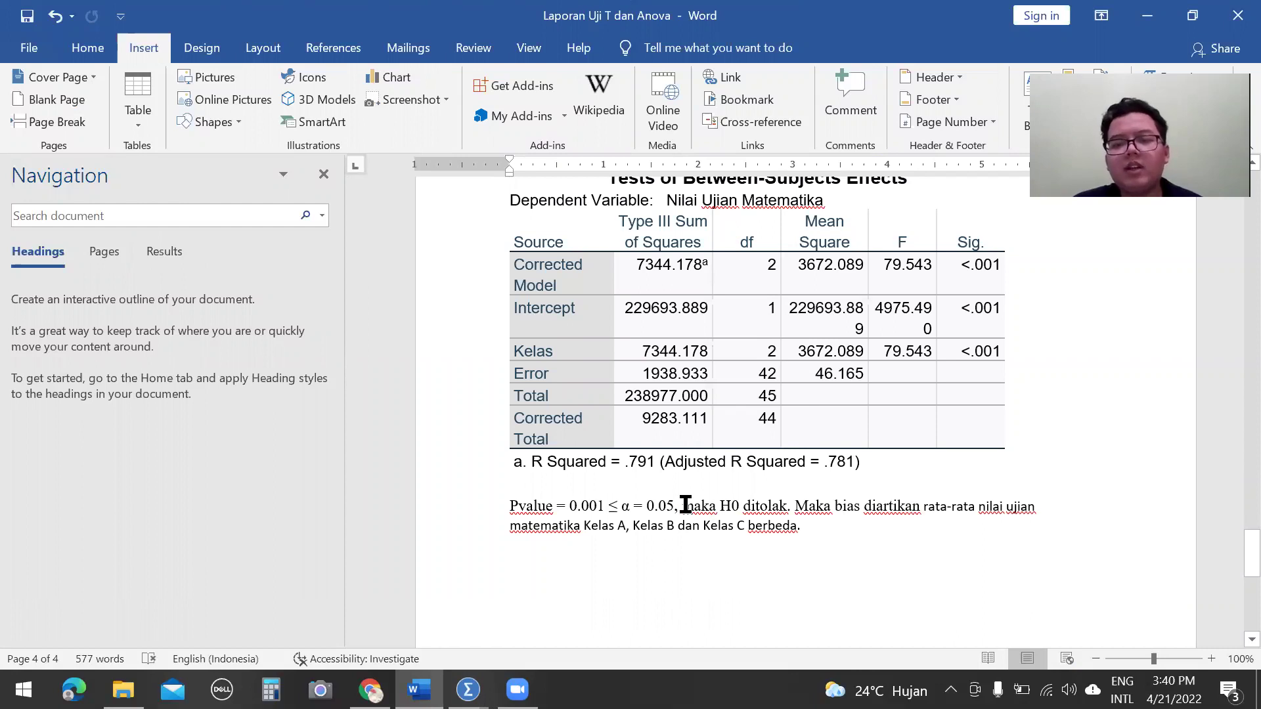
scroll(694, 443, up, 1)
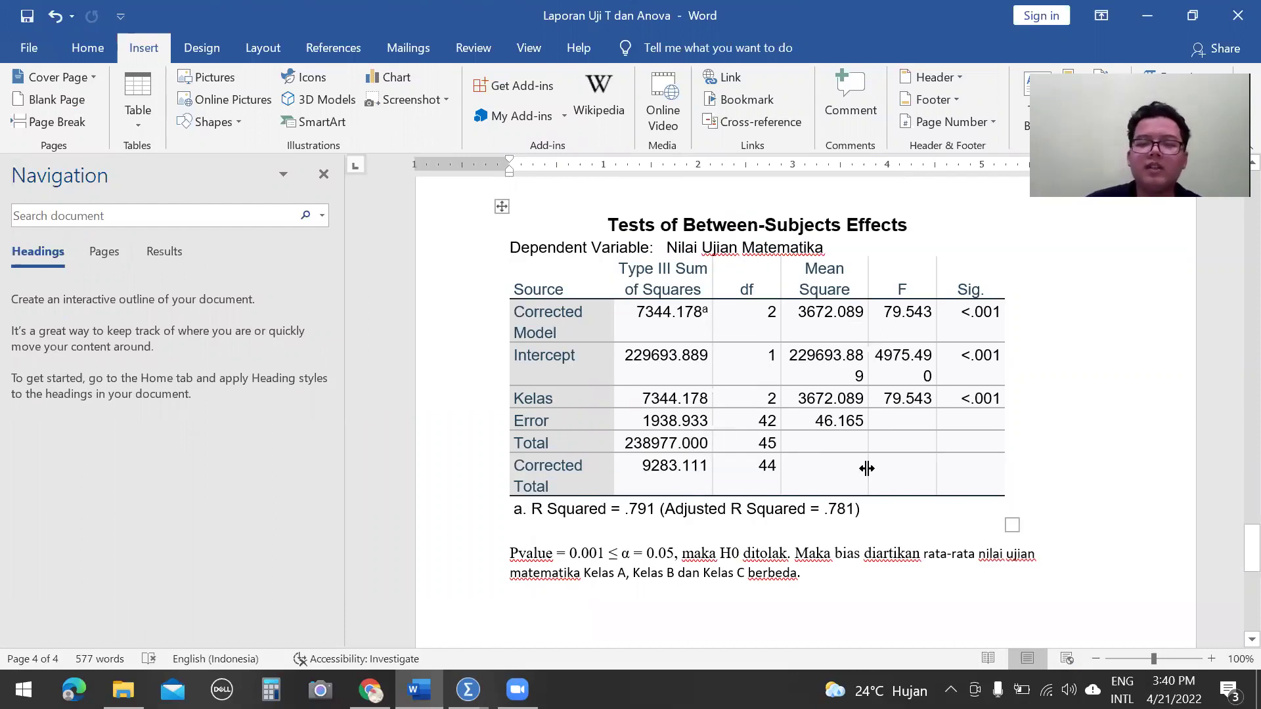
scroll(867, 469, up, 1)
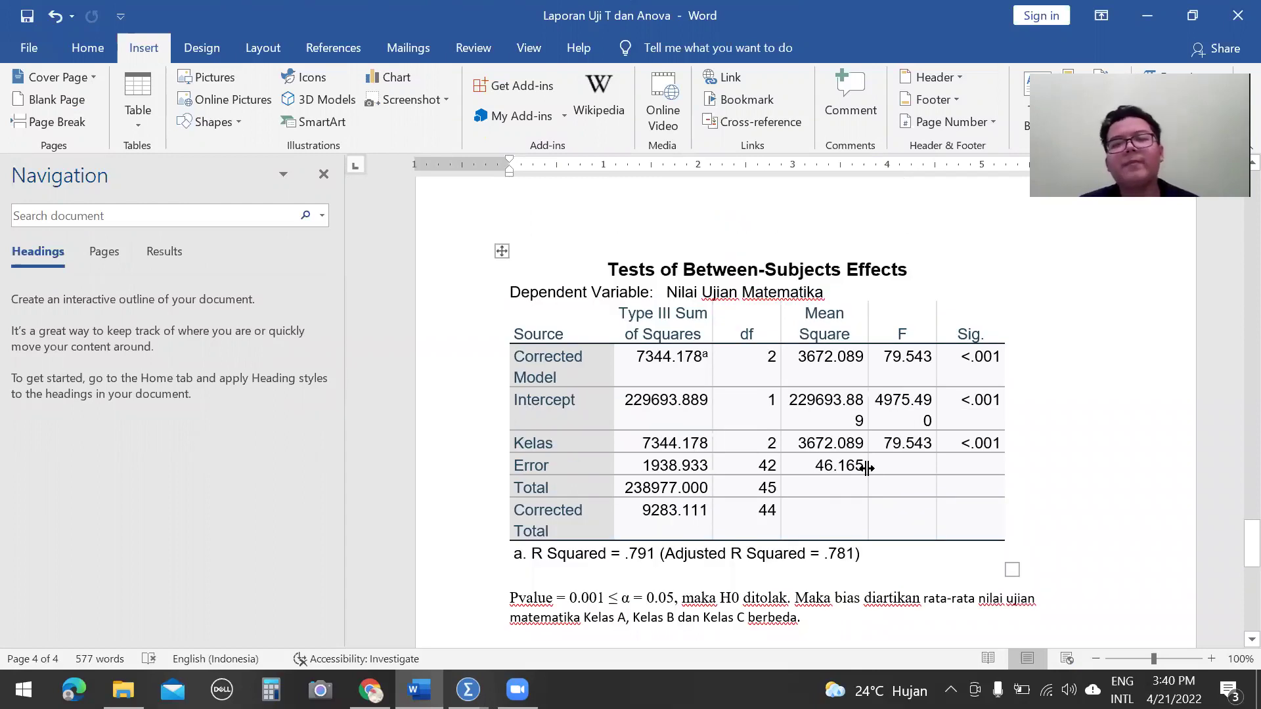
scroll(866, 438, down, 3)
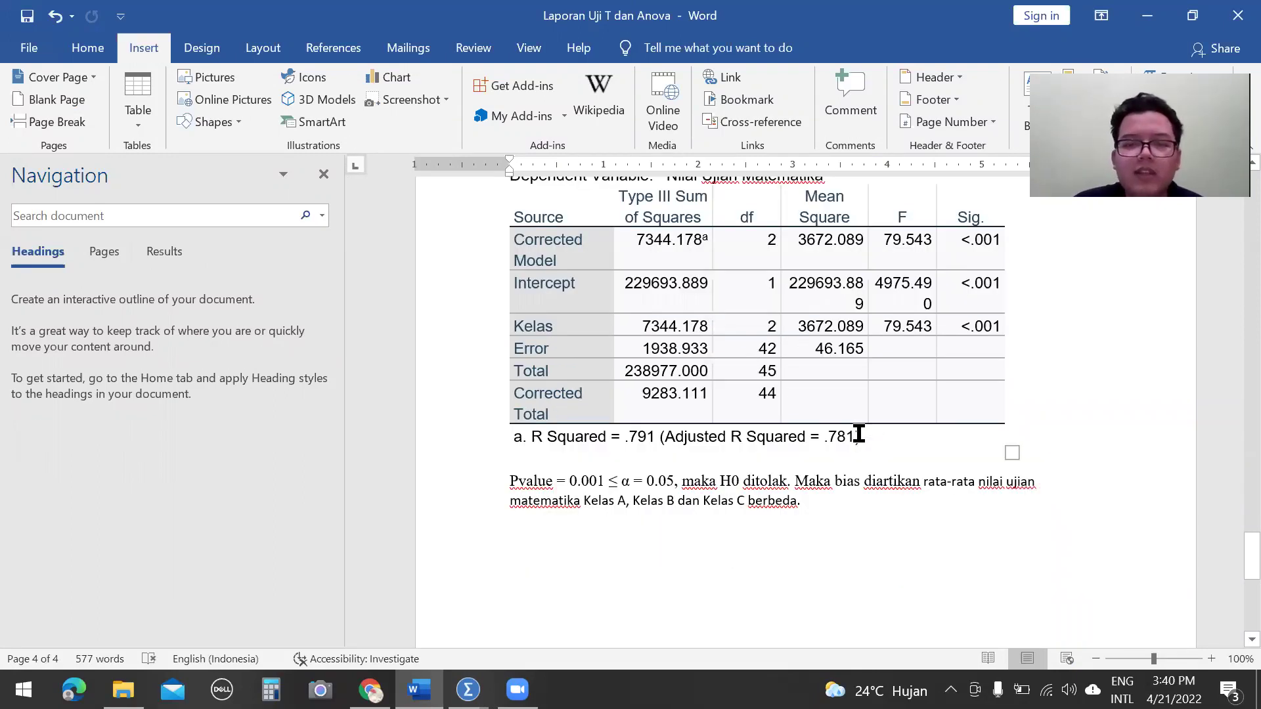
scroll(859, 434, down, 6)
scroll(859, 434, down, 1)
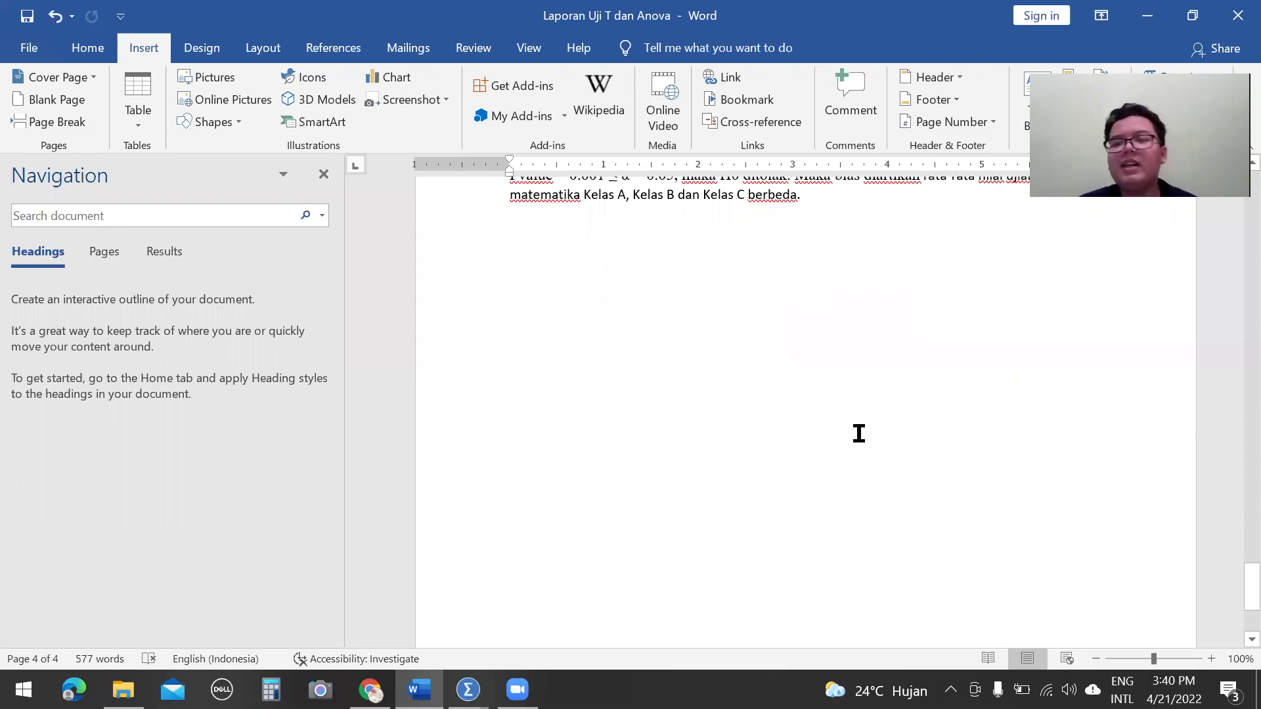
scroll(858, 434, down, 1)
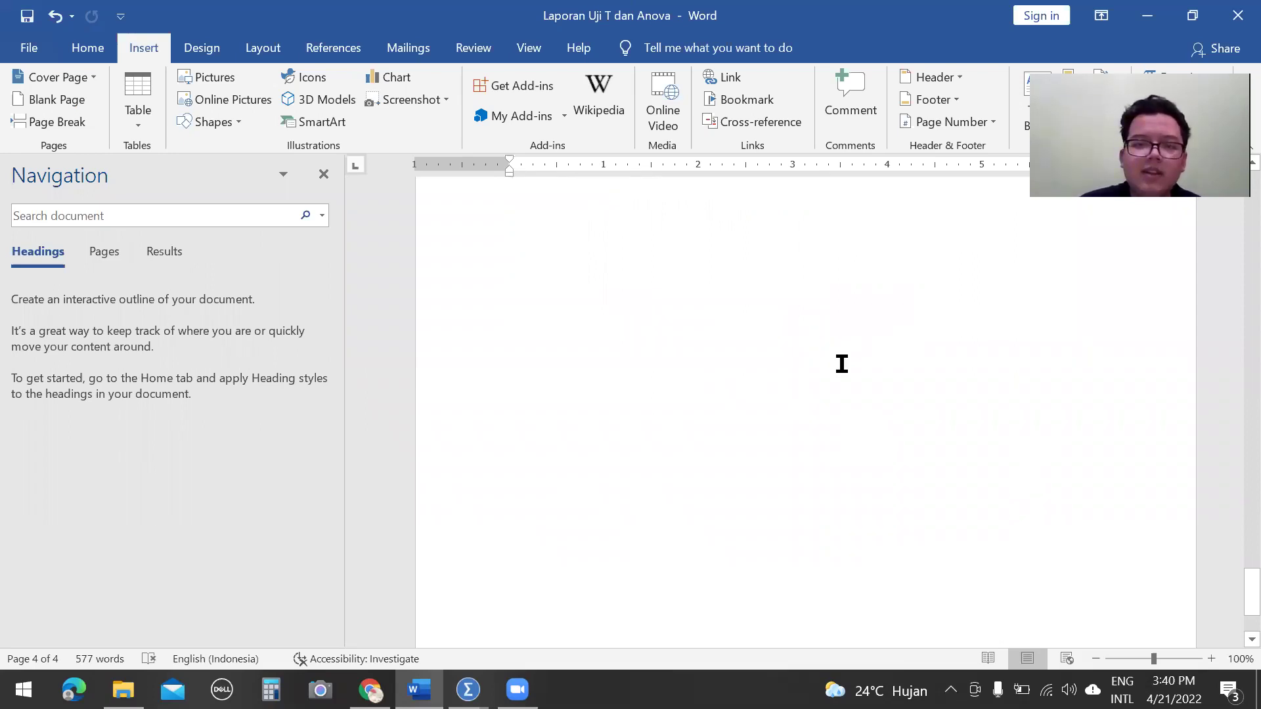